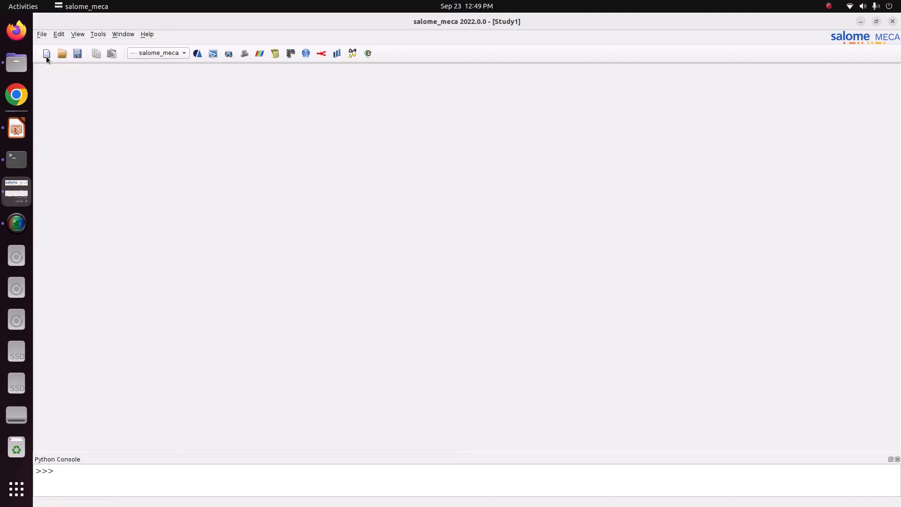
- Open Study1.hdf from the quarter-symmetry plate folder inside Pictures/CODE_ASTER
click(445, 180)
click(440, 193)
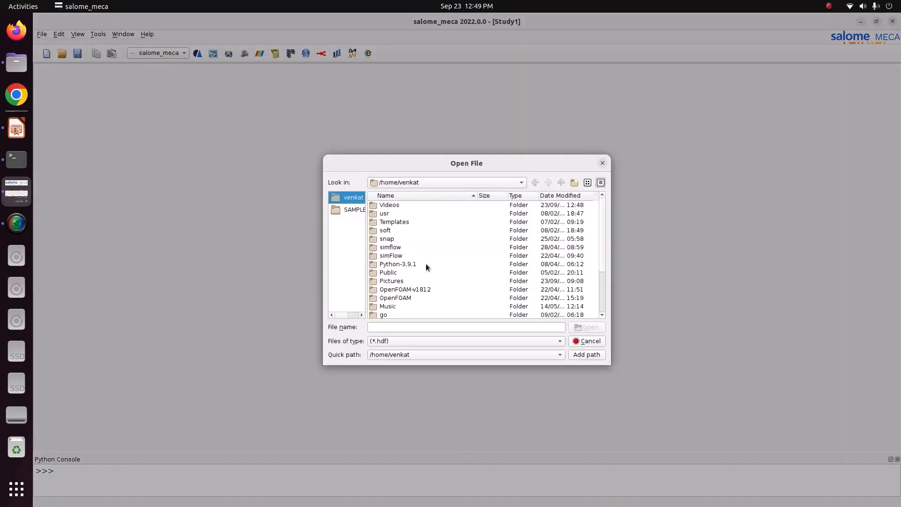
double_click(402, 280)
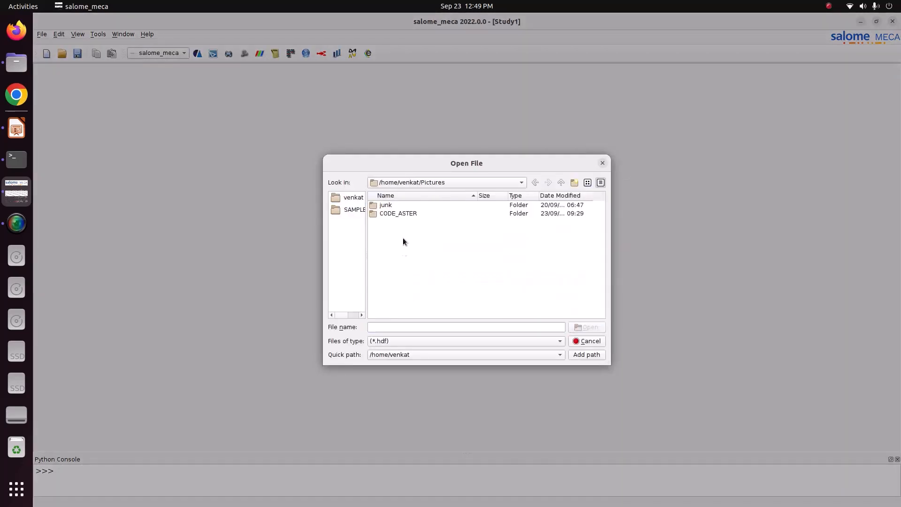
double_click(397, 213)
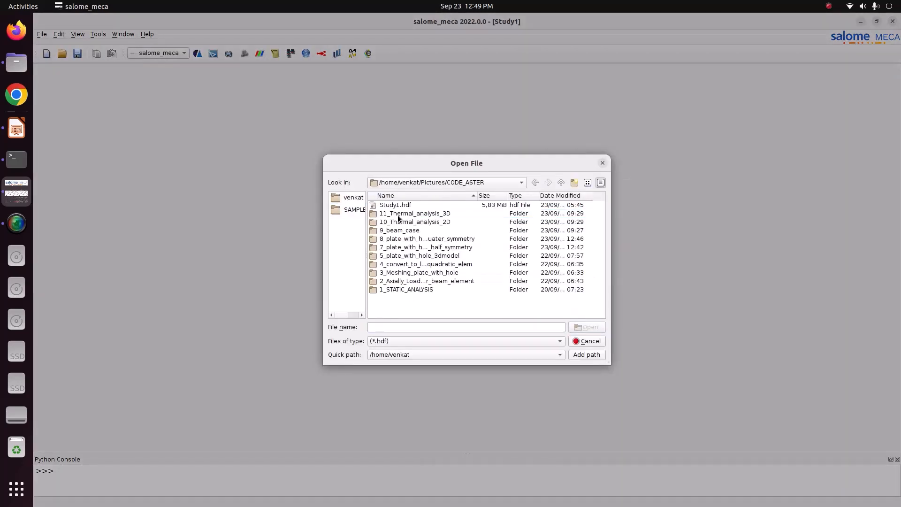
double_click(396, 239)
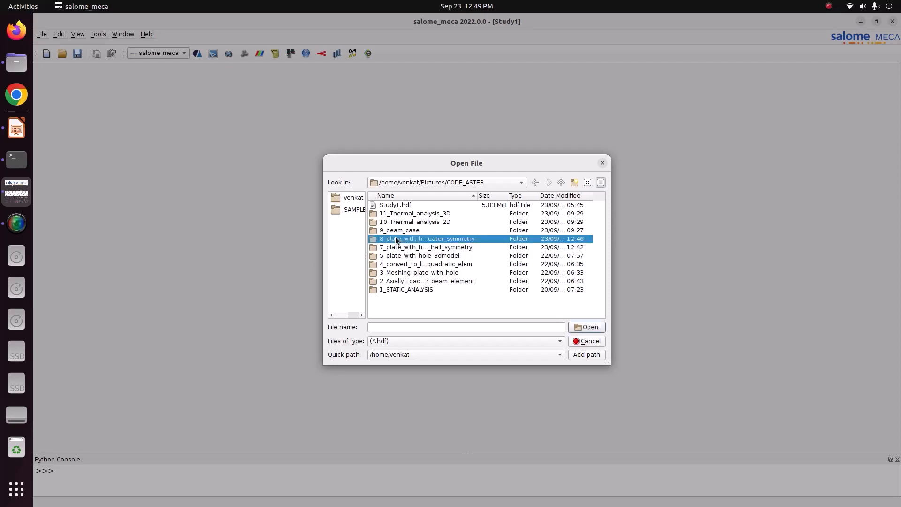
click(394, 207)
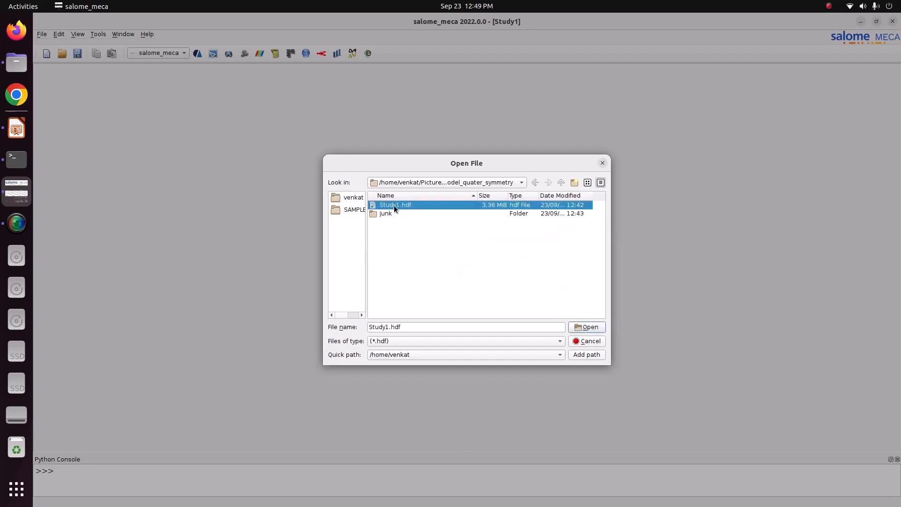
click(599, 328)
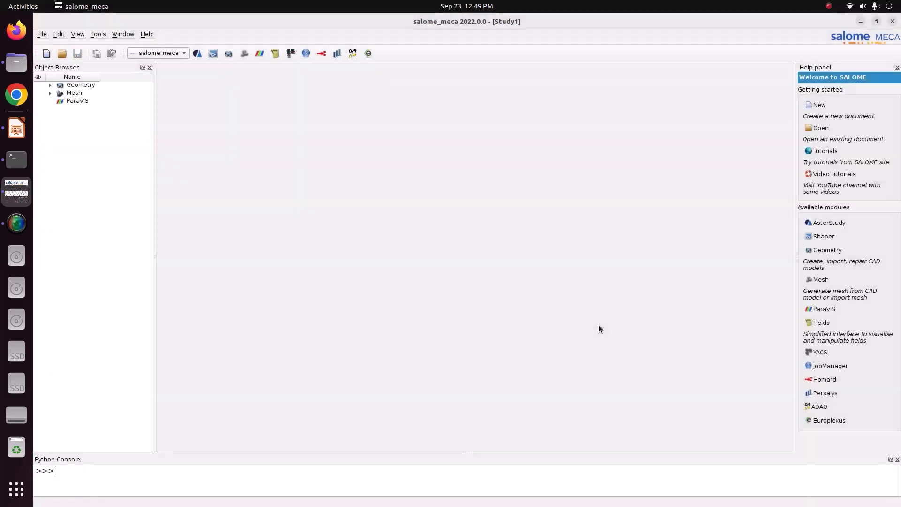
- Activate the Geometry module and display only Partition_1, viewed face-on in the XY plane
click(163, 52)
click(164, 83)
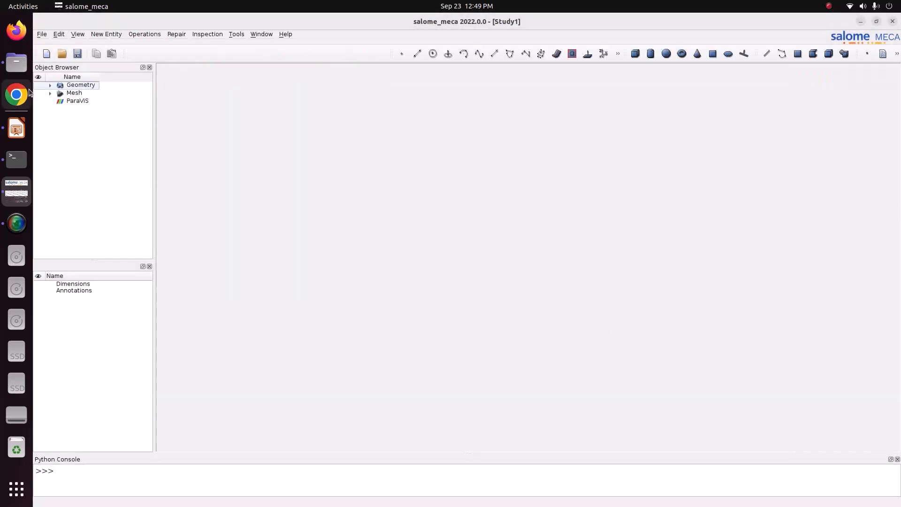
click(50, 85)
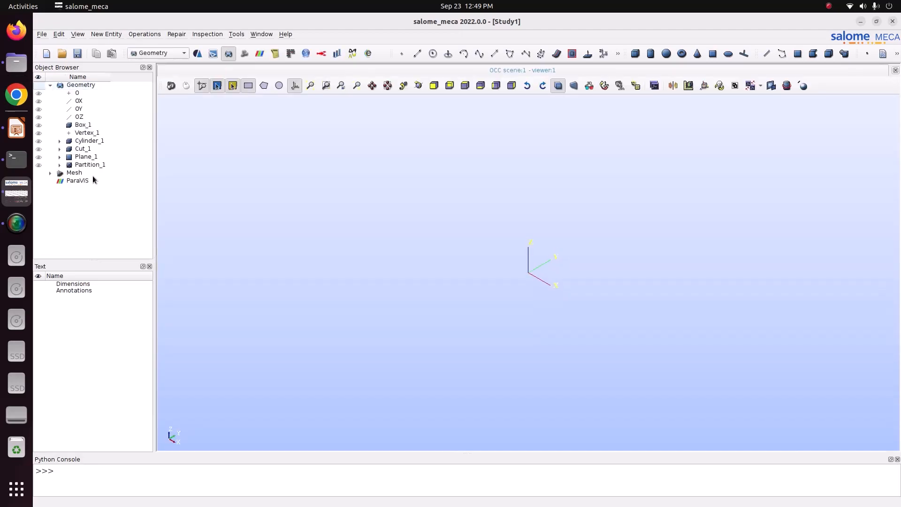
right_click(66, 165)
click(155, 257)
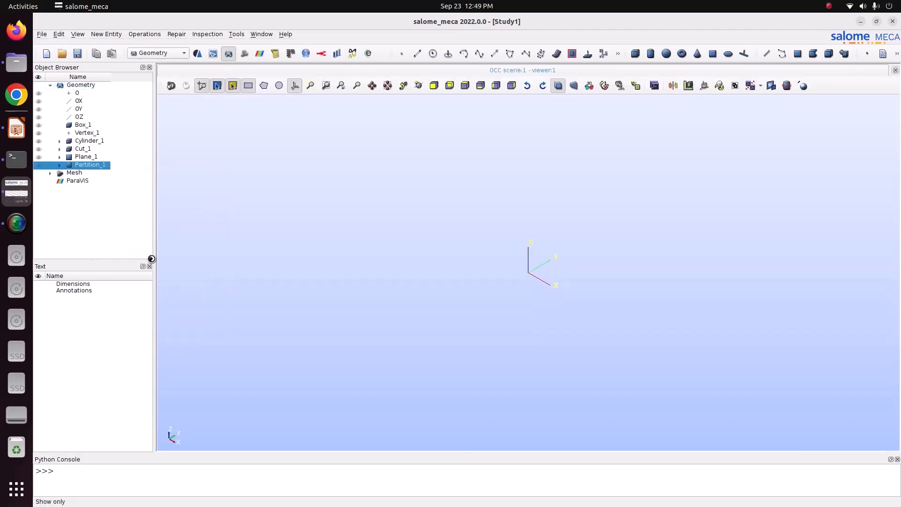
click(434, 85)
click(464, 85)
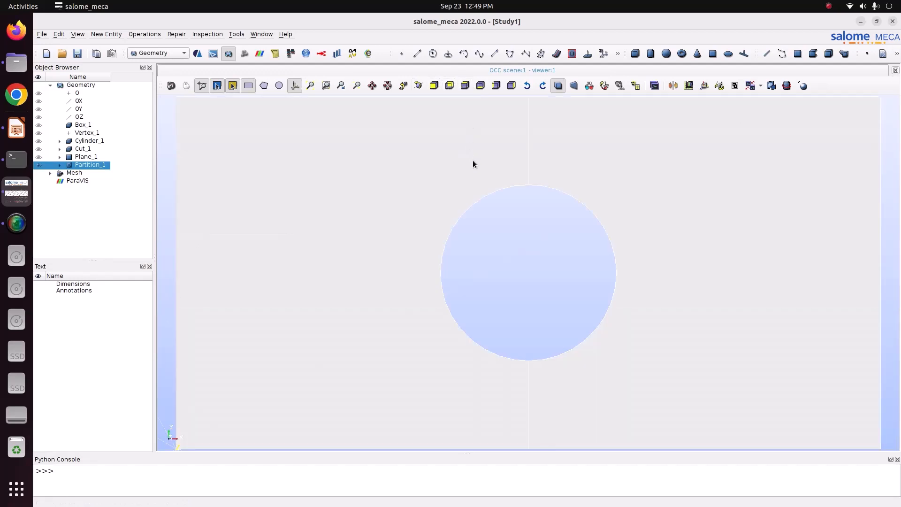
scroll(483, 224, down, 5)
scroll(483, 224, up, 1)
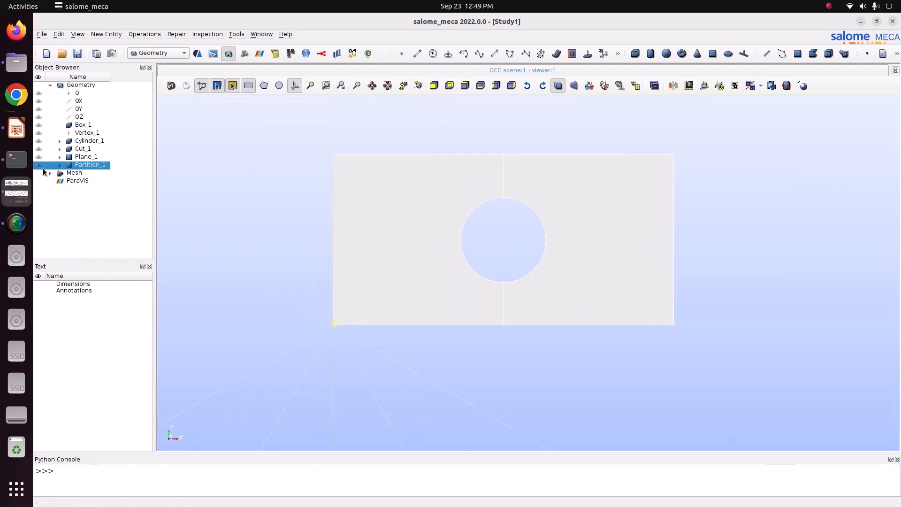
- Check Partition_1's two half solids one at a time, leave only Solid_2 displayed, and save the study
click(59, 165)
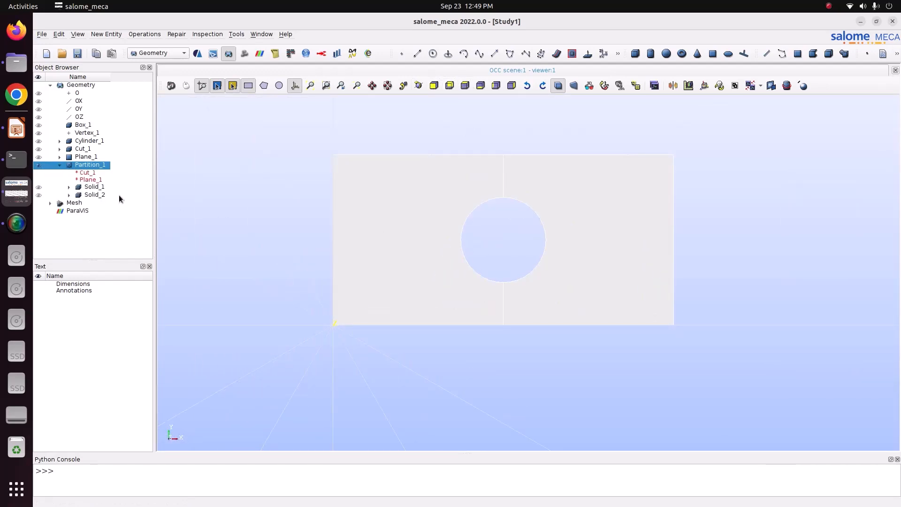
click(39, 165)
click(39, 187)
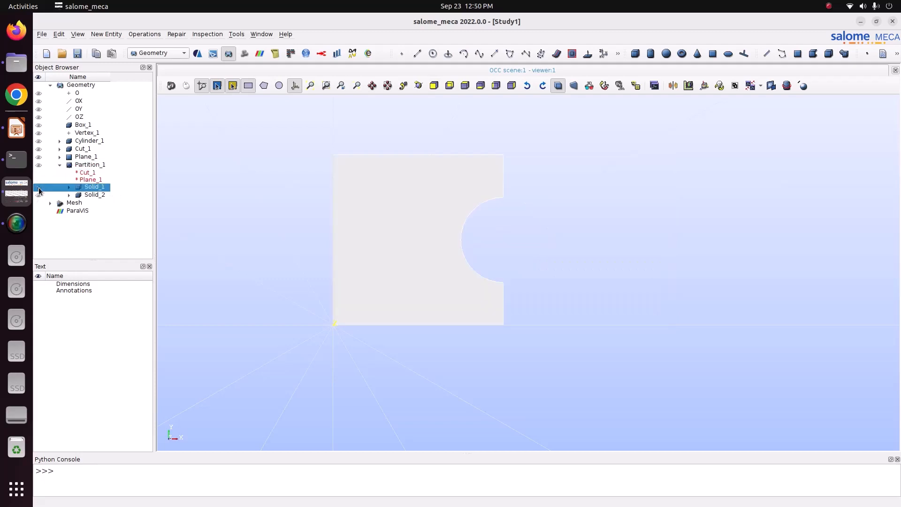
click(39, 187)
click(39, 195)
scroll(604, 228, up, 2)
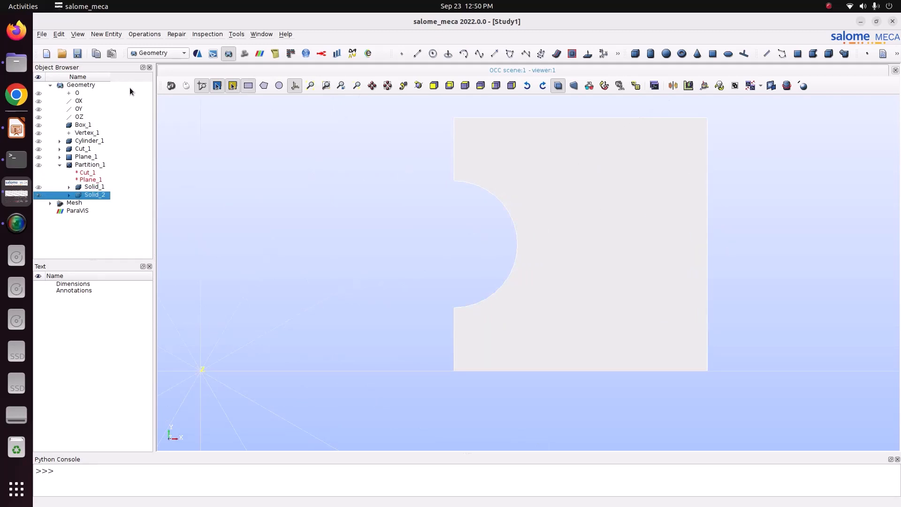
click(80, 54)
- Create a plane by point and vector through Vertex_1, using OY as the normal and a smaller plane size
click(108, 35)
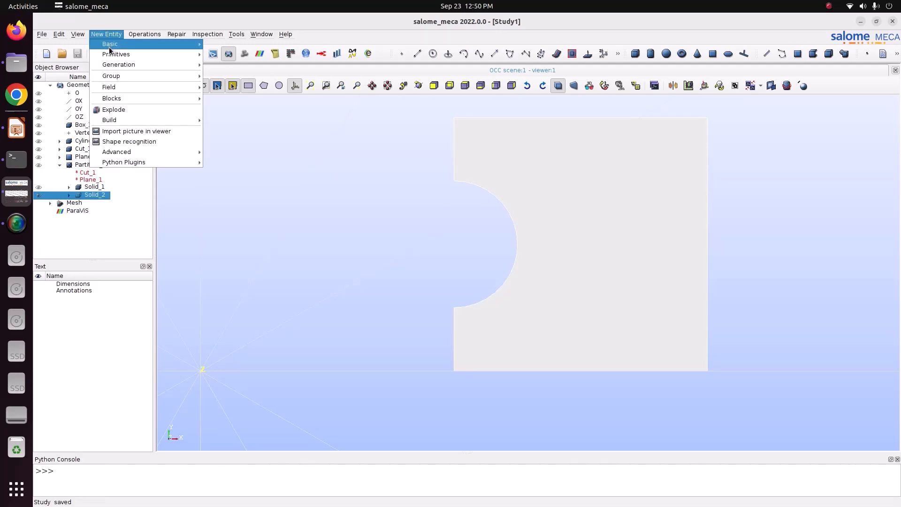
mouse_move(107, 44)
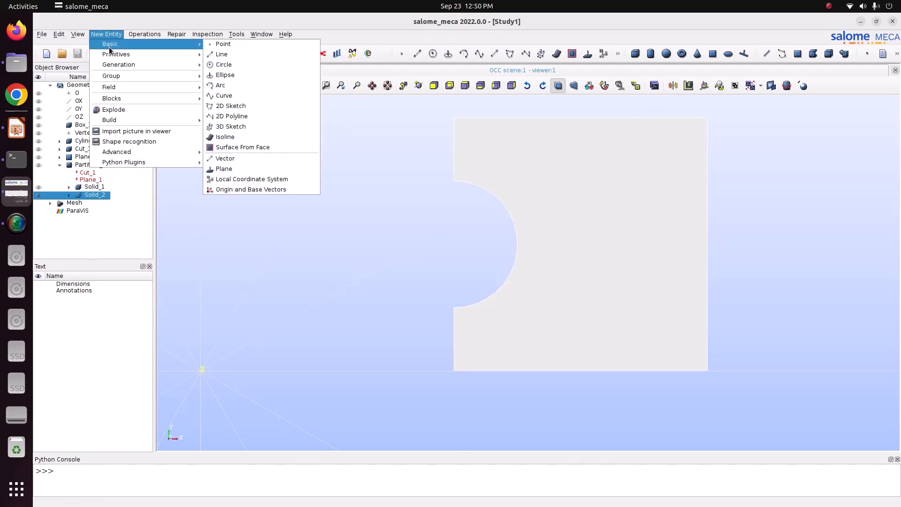
click(240, 169)
drag(458, 159, 334, 107)
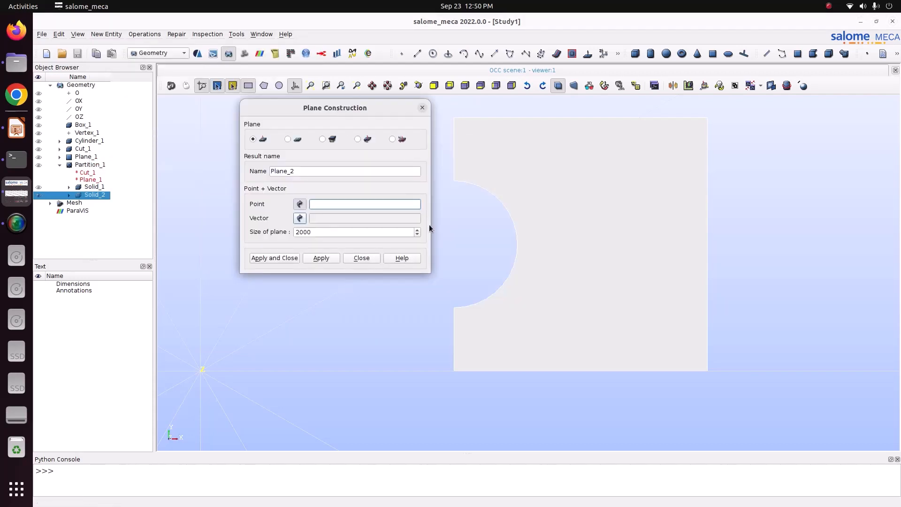
click(92, 134)
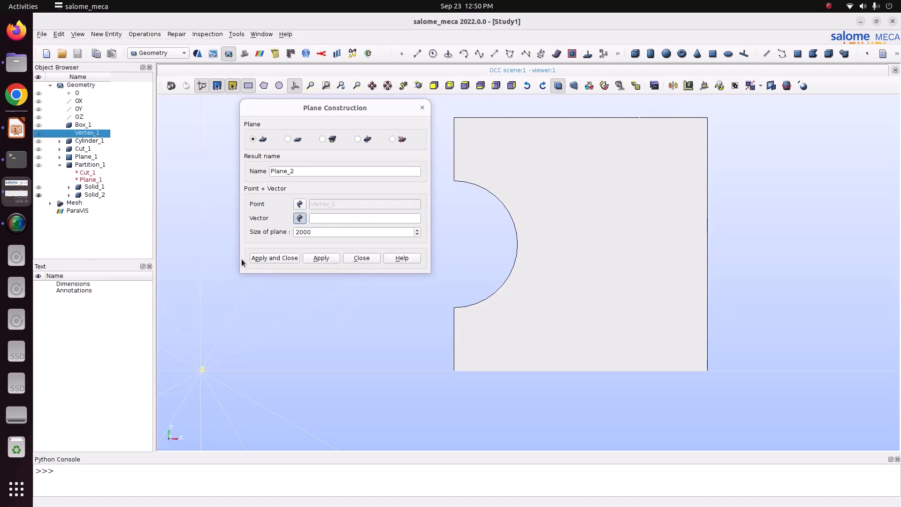
click(83, 109)
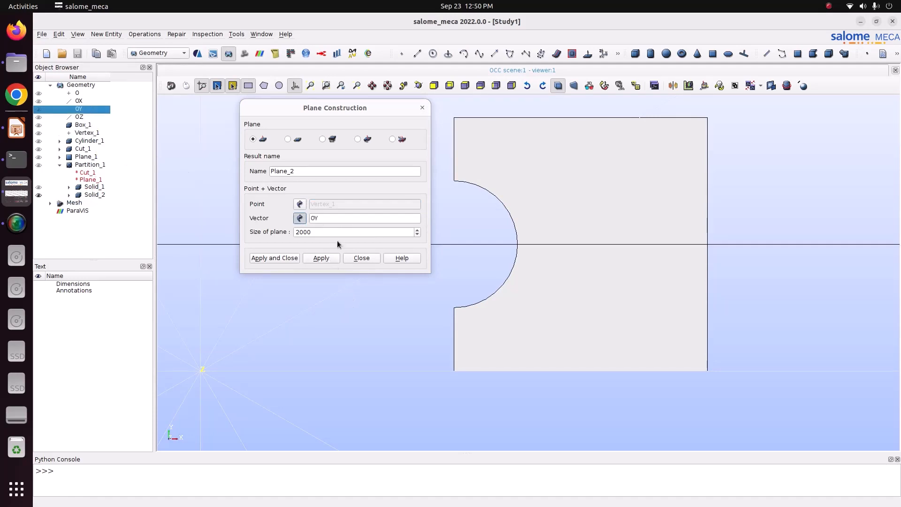
drag(328, 231, 273, 233)
text(2)
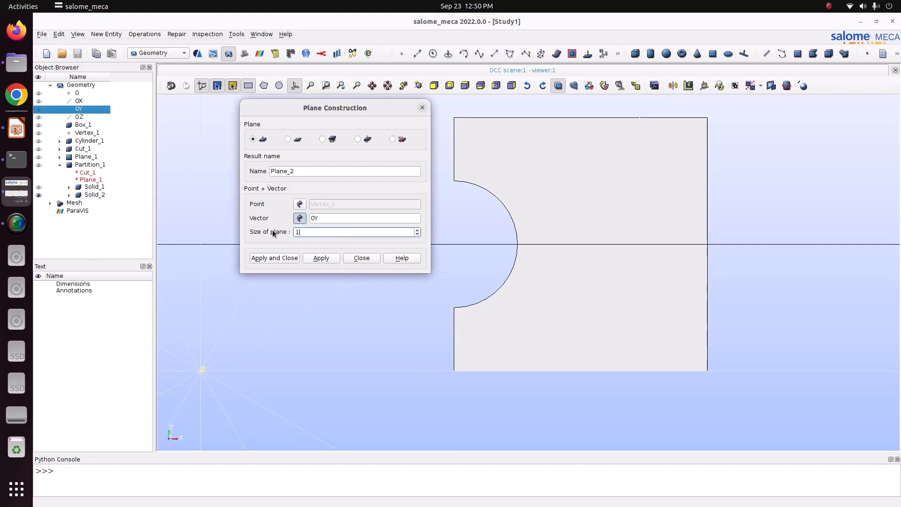
click(277, 260)
scroll(427, 288, up, 4)
scroll(427, 288, down, 5)
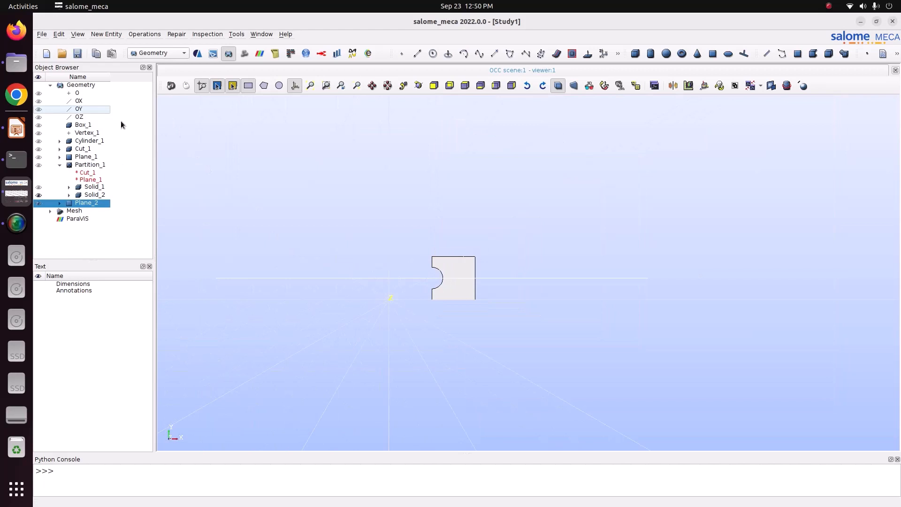
- Partition Solid_2 using Plane_2 as the tool object, with the resulting type Solid
click(144, 37)
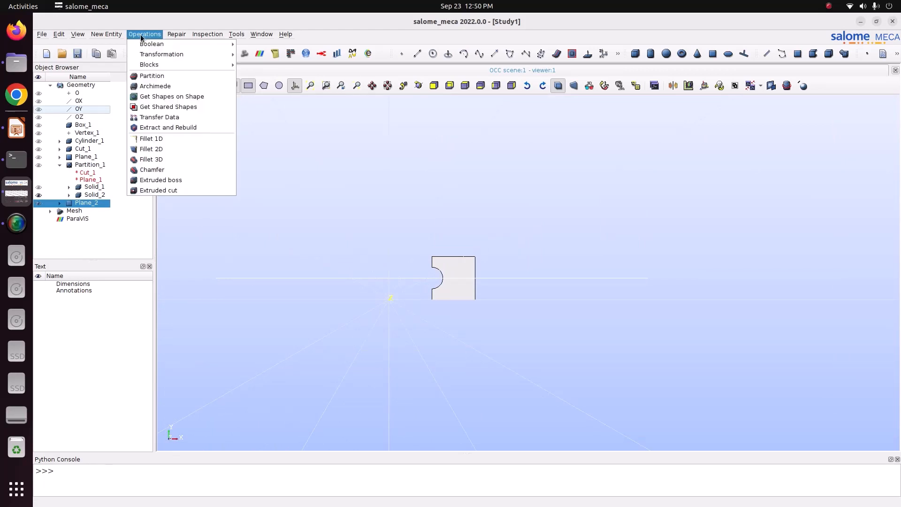
click(150, 77)
click(416, 233)
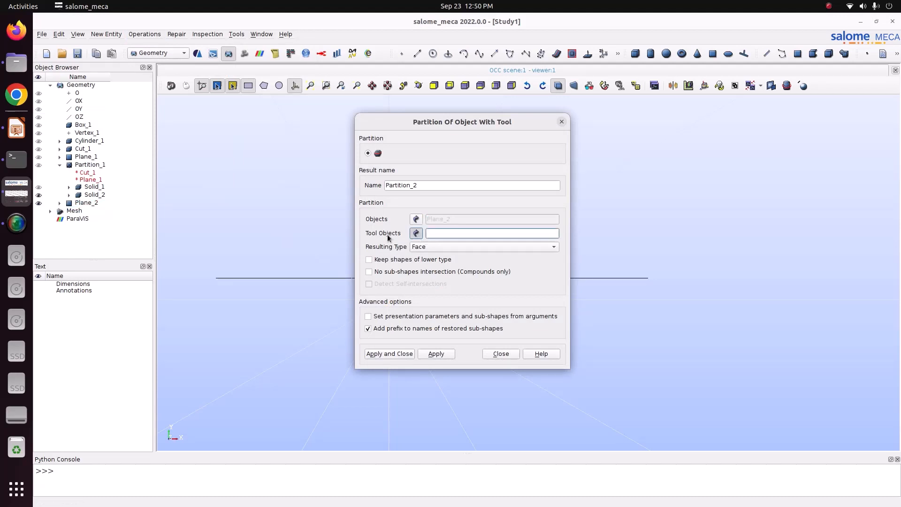
click(415, 220)
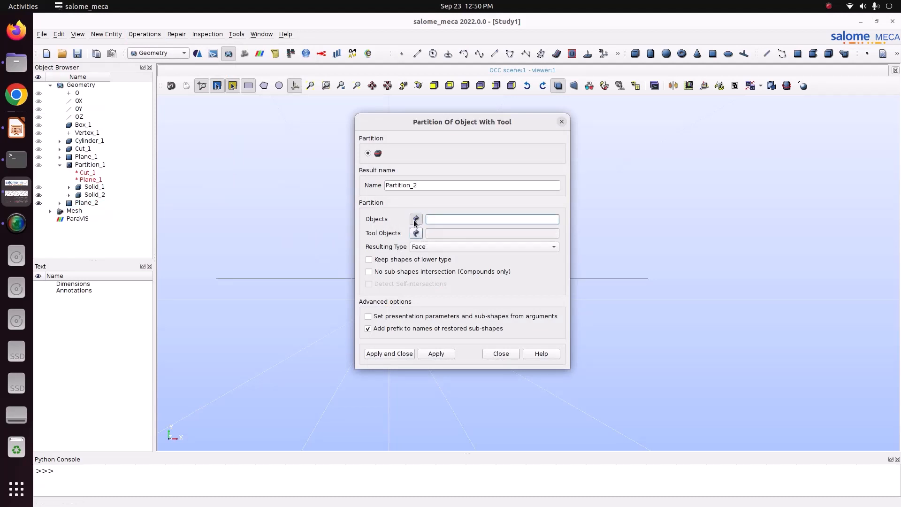
click(94, 195)
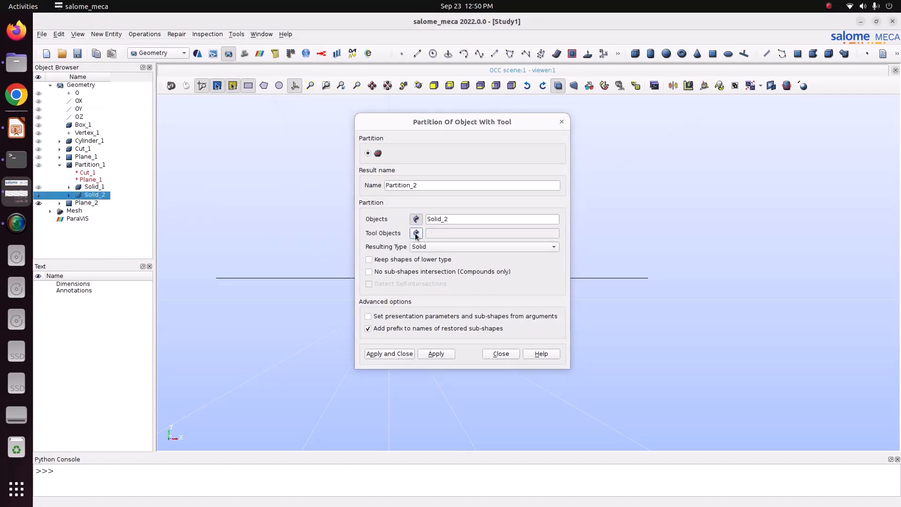
click(416, 234)
click(94, 204)
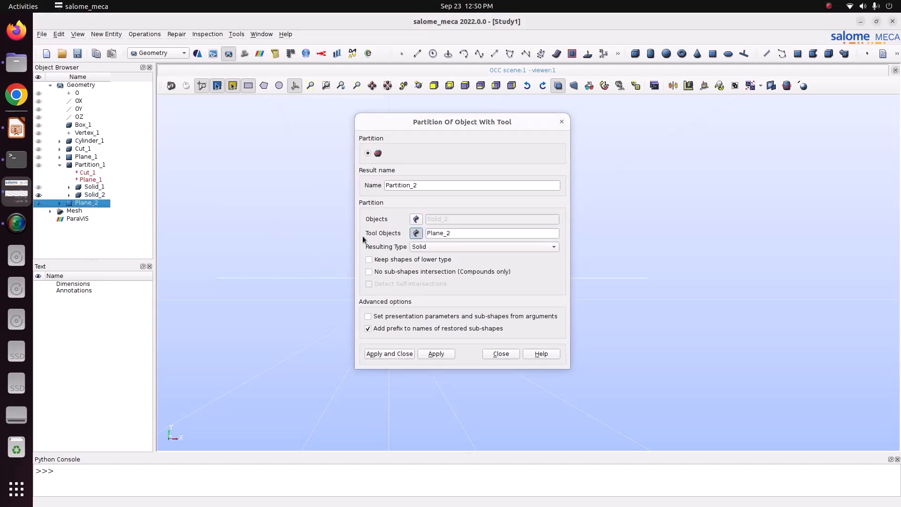
click(386, 355)
scroll(423, 292, up, 5)
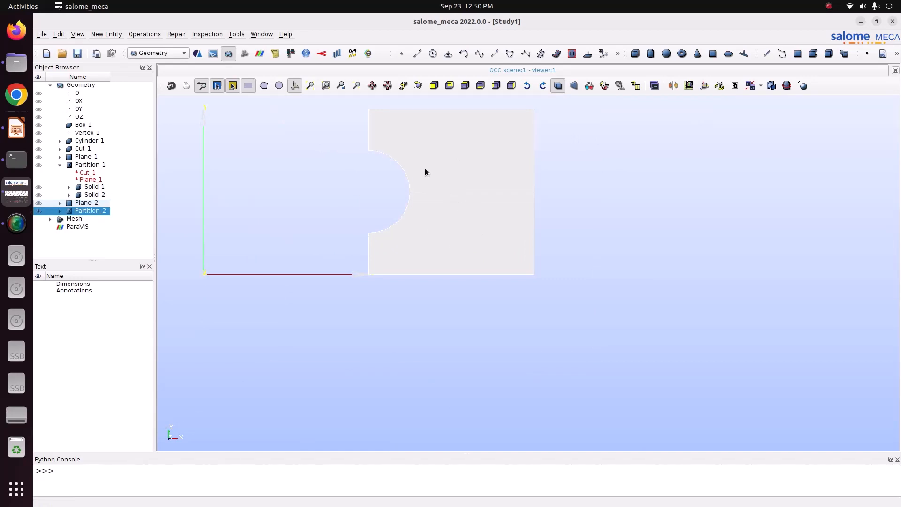
- Explode Partition_2 into sub-shapes of type Solid
right_click(105, 216)
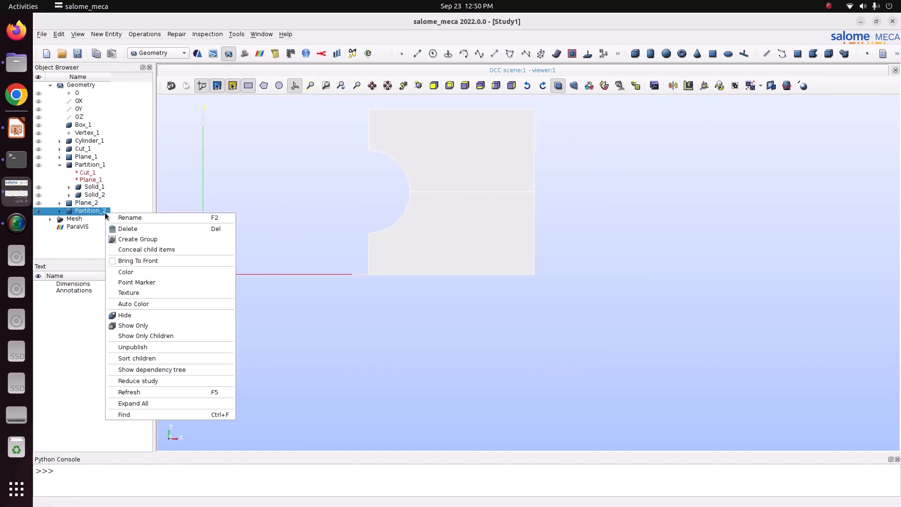
click(95, 32)
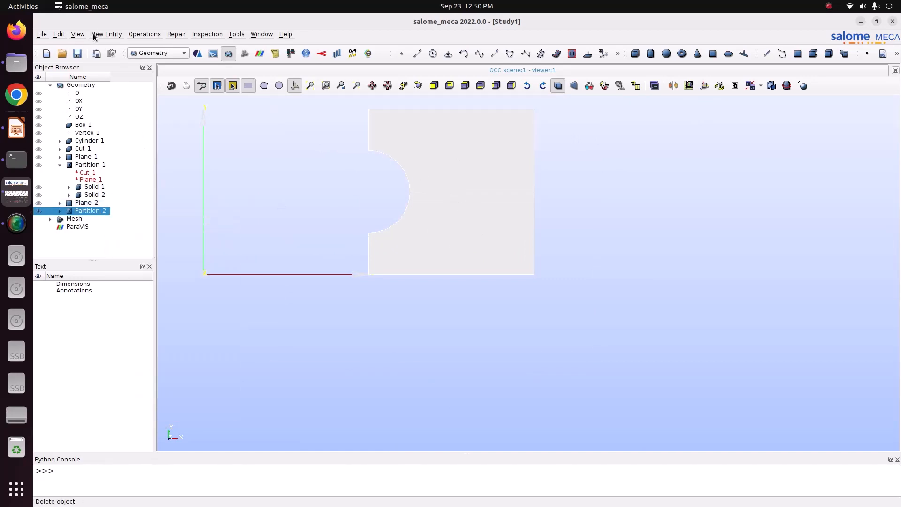
click(93, 34)
click(121, 111)
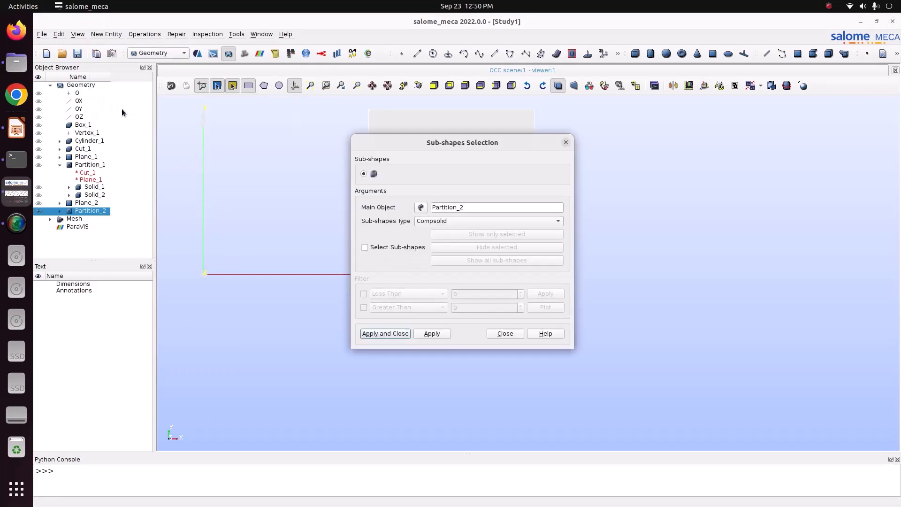
click(447, 221)
click(443, 232)
click(388, 334)
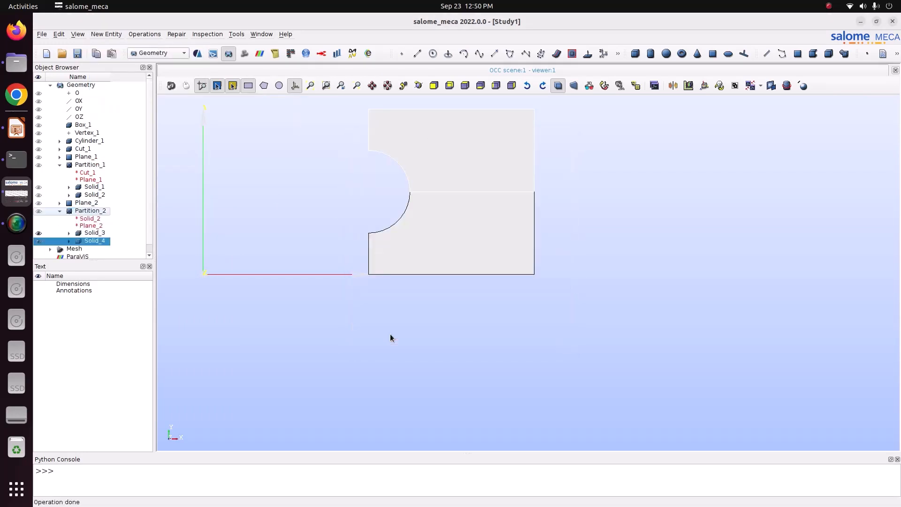
- Hide Solid_3 so that only the upper quarter of the plate, Solid_4, is displayed
click(39, 233)
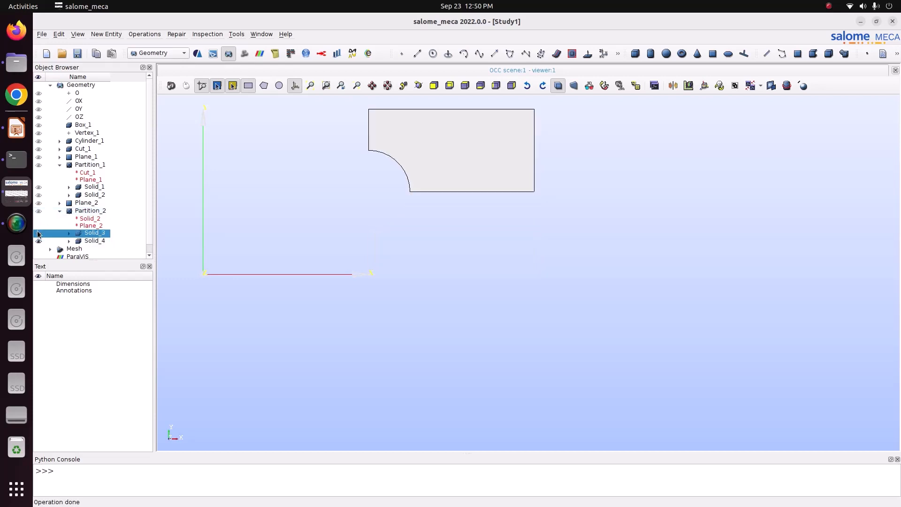
click(475, 247)
scroll(478, 219, up, 3)
scroll(403, 188, down, 7)
scroll(375, 221, up, 5)
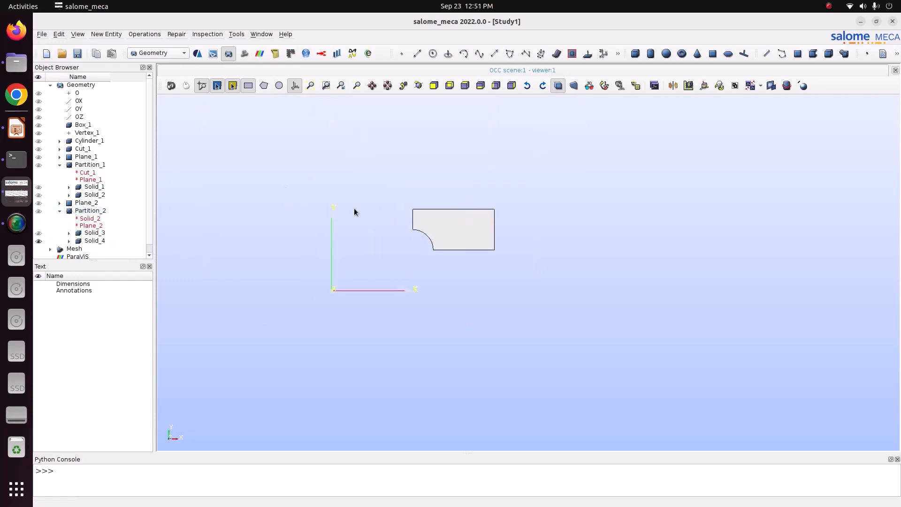
scroll(563, 258, up, 2)
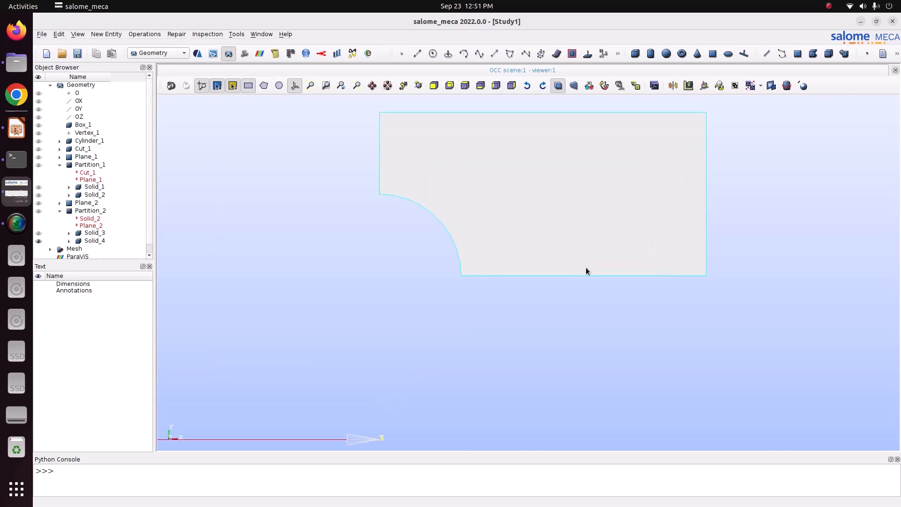
scroll(557, 272, down, 1)
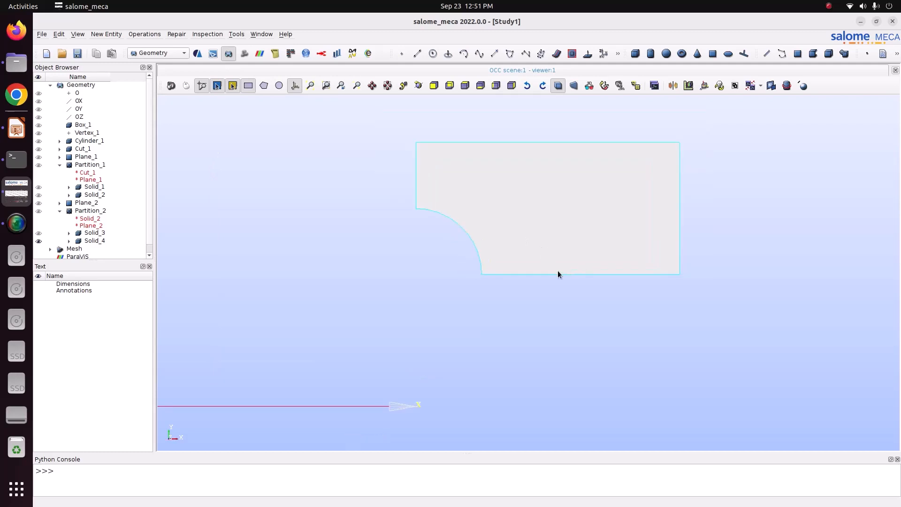
- Start a new group on Solid_4 with faces as the shape type
click(95, 242)
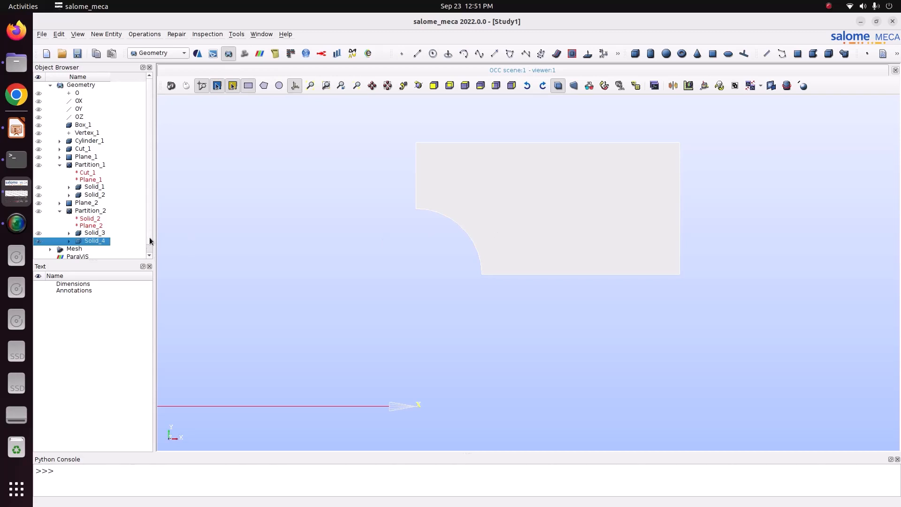
click(149, 255)
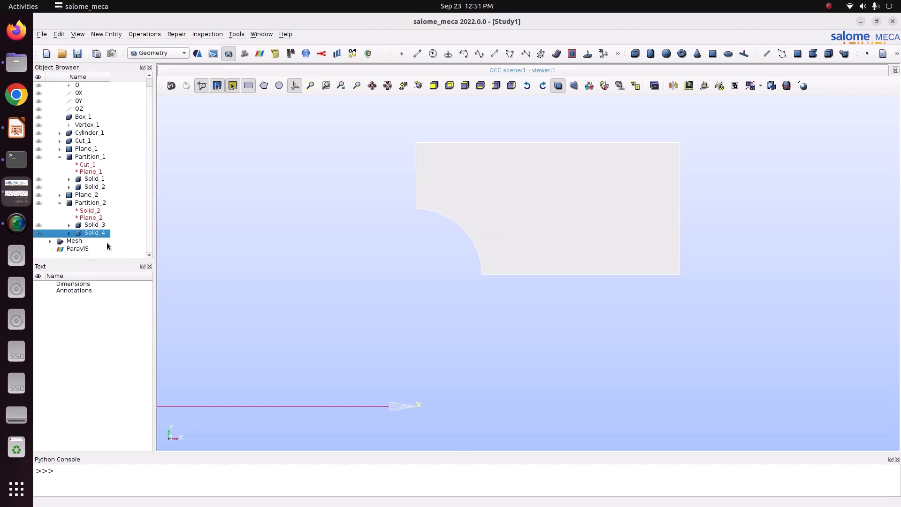
click(107, 35)
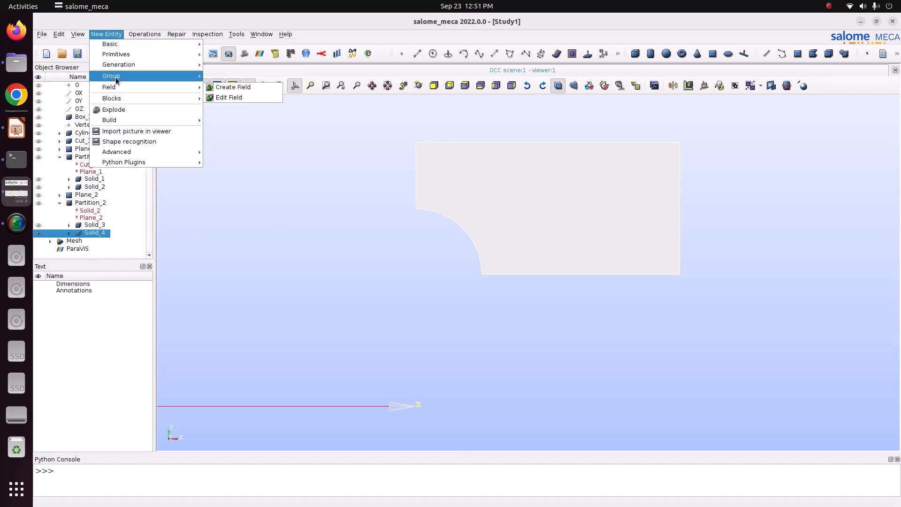
mouse_move(155, 75)
click(222, 77)
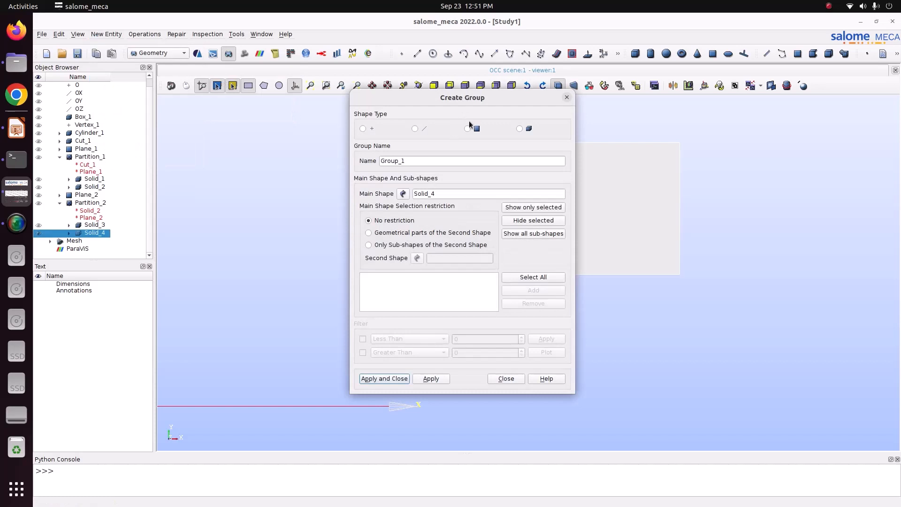
click(467, 128)
drag(479, 98, 191, 83)
- Add the short symmetry face directly above the hole arc, normal to the X axis, to the group
click(417, 87)
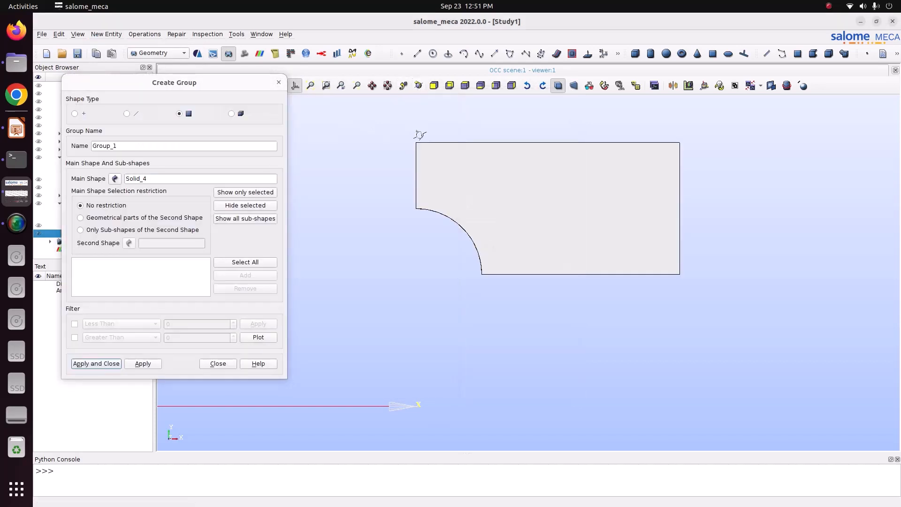
drag(419, 136, 501, 138)
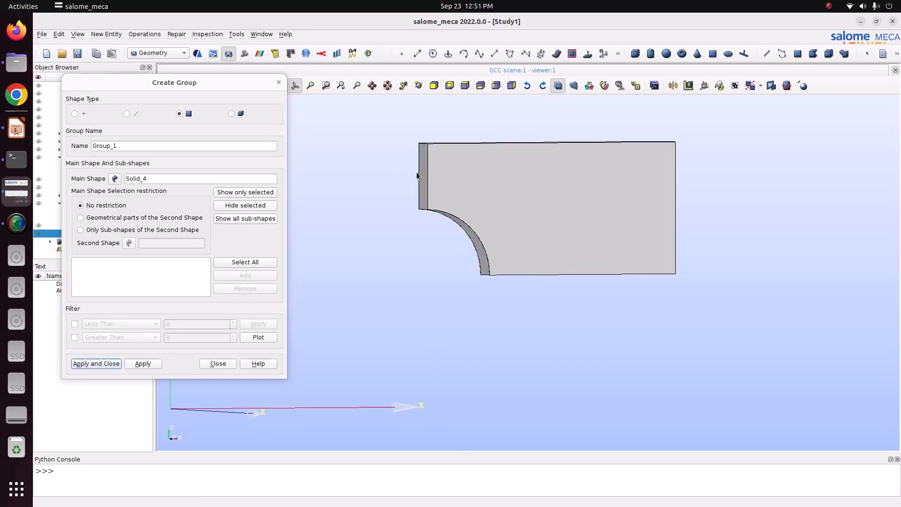
click(418, 86)
drag(576, 259, 556, 221)
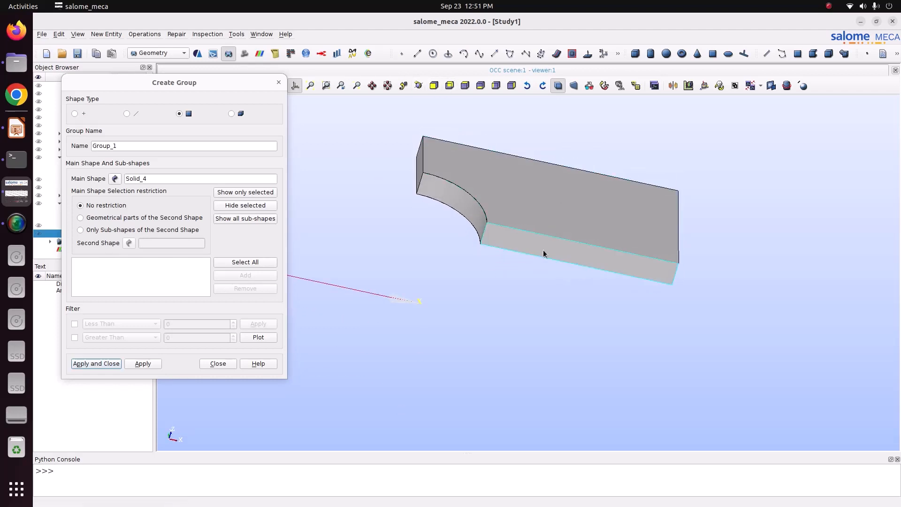
click(418, 86)
drag(498, 140, 483, 263)
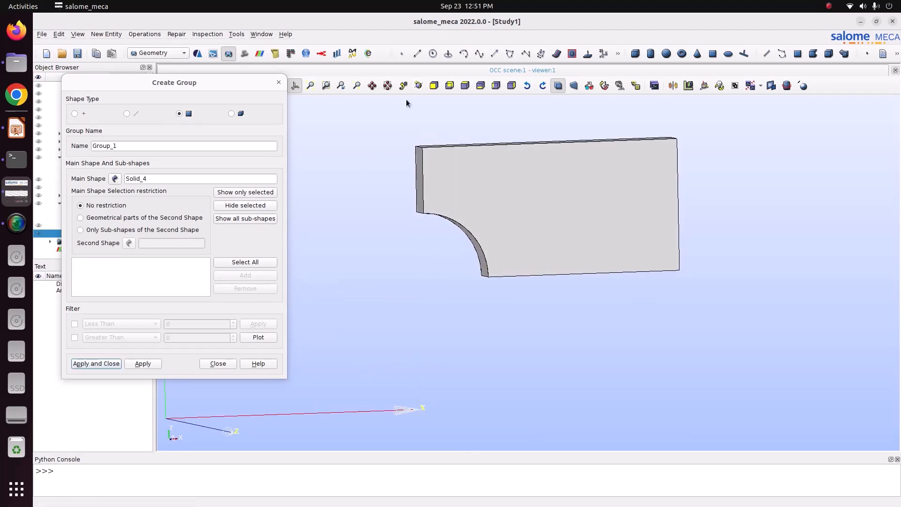
click(418, 86)
drag(396, 162, 443, 170)
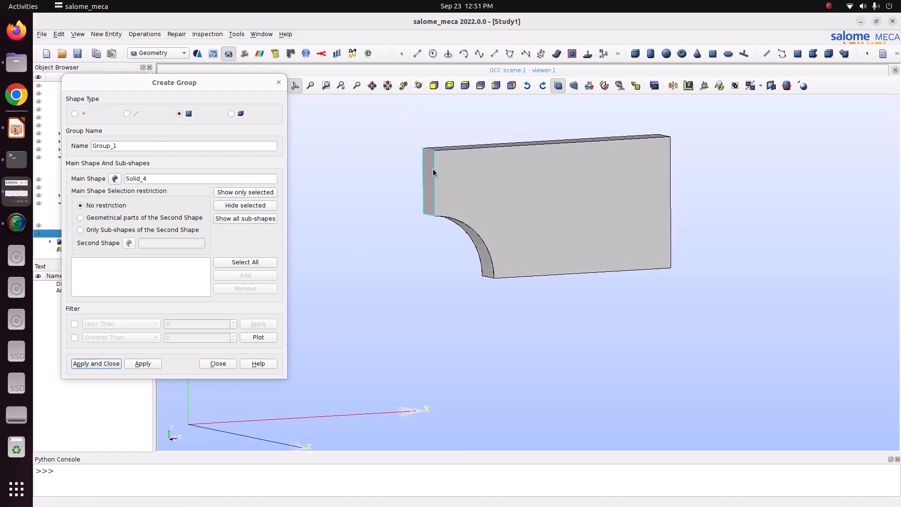
click(432, 169)
click(258, 275)
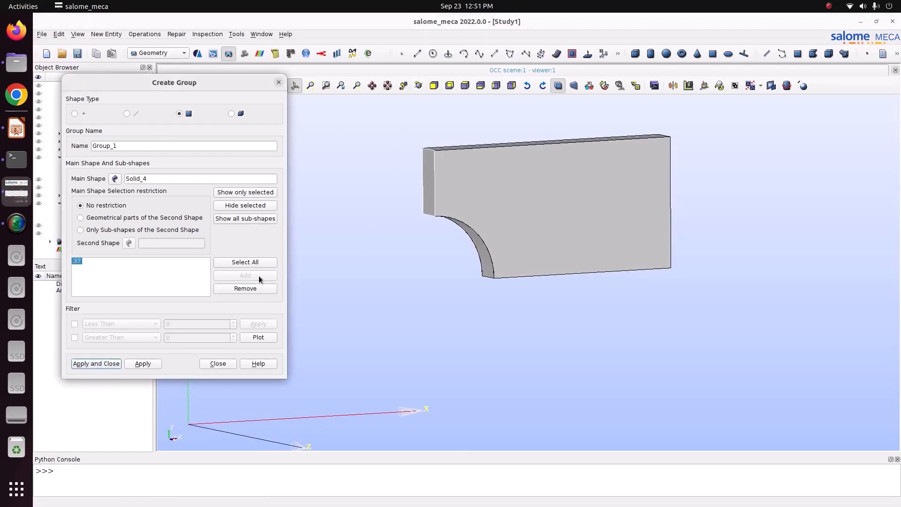
- Name the face group sym_x and create it, keeping group creation open
double_click(131, 146)
drag(209, 86, 743, 131)
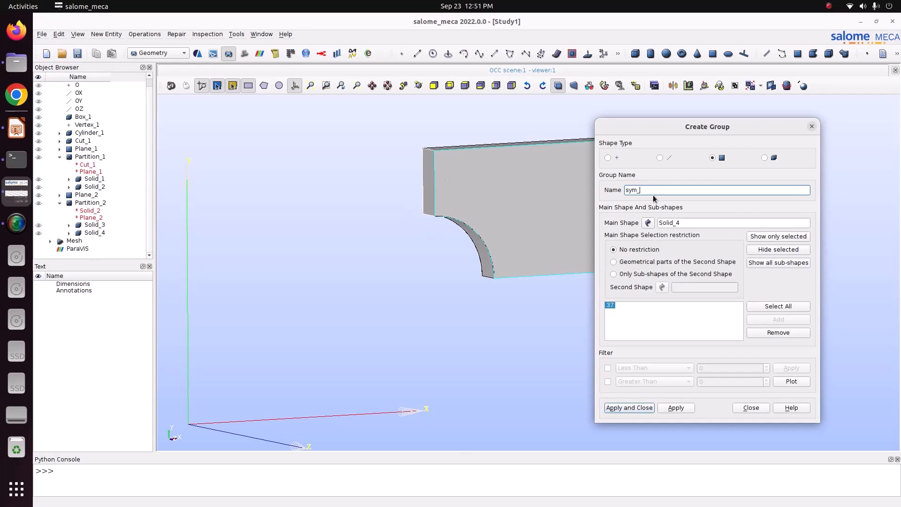
click(680, 412)
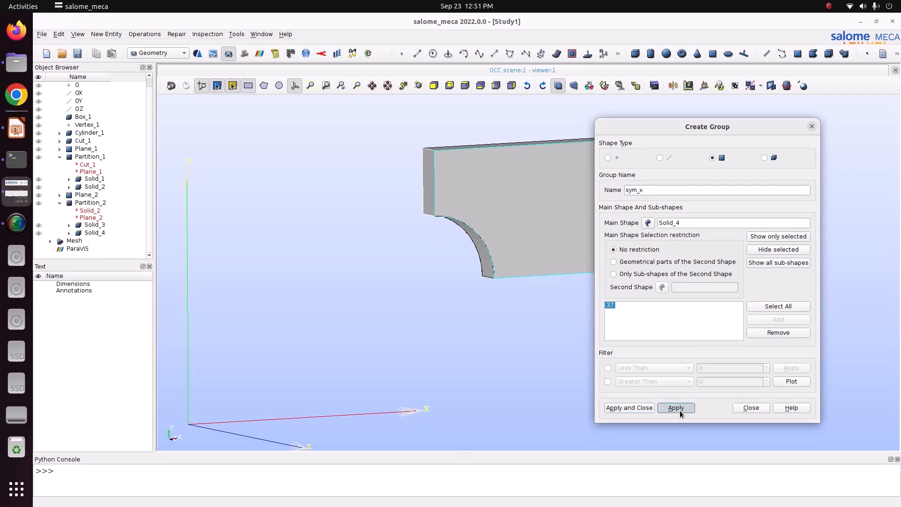
- Add the plate's long lower symmetry face, normal to the Y axis, to a new face group
drag(699, 125, 258, 86)
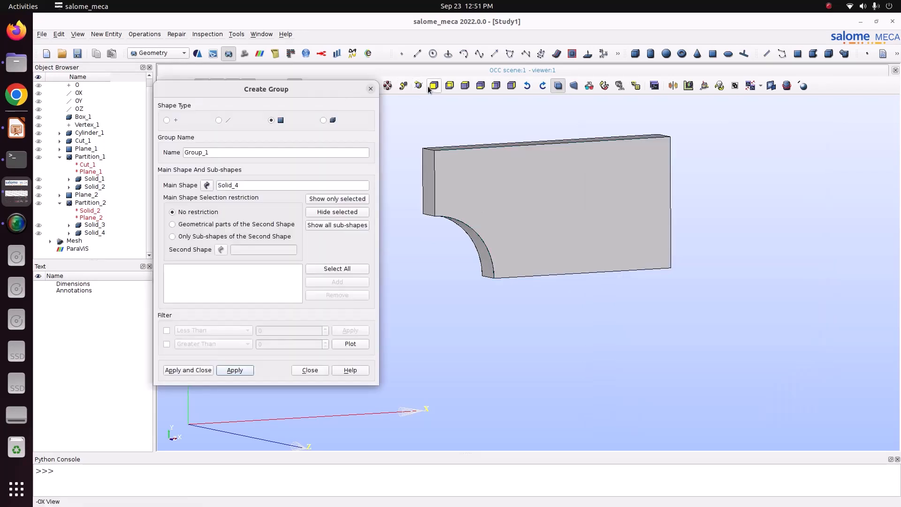
ctrl+right_drag(547, 221, 513, 105)
click(511, 249)
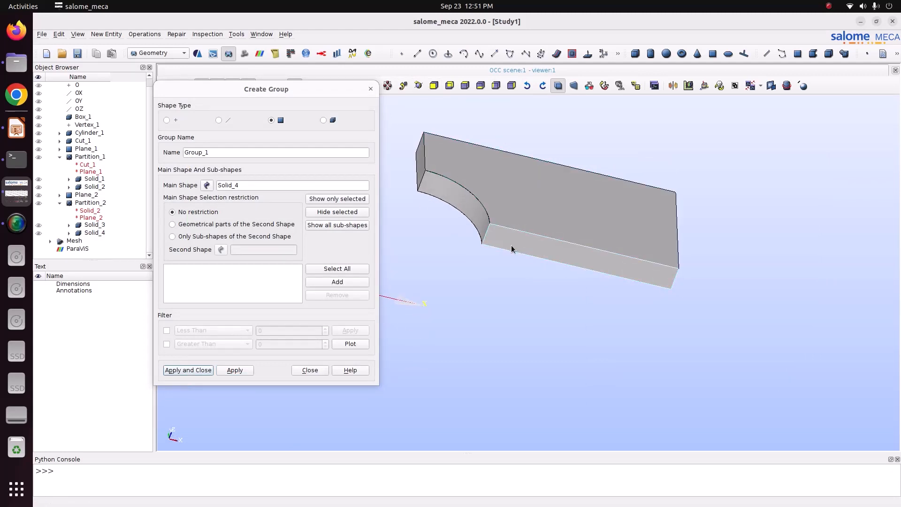
click(337, 281)
drag(278, 90, 768, 182)
- Name the lower-face group sym_y and create it, keeping group creation open
click(418, 86)
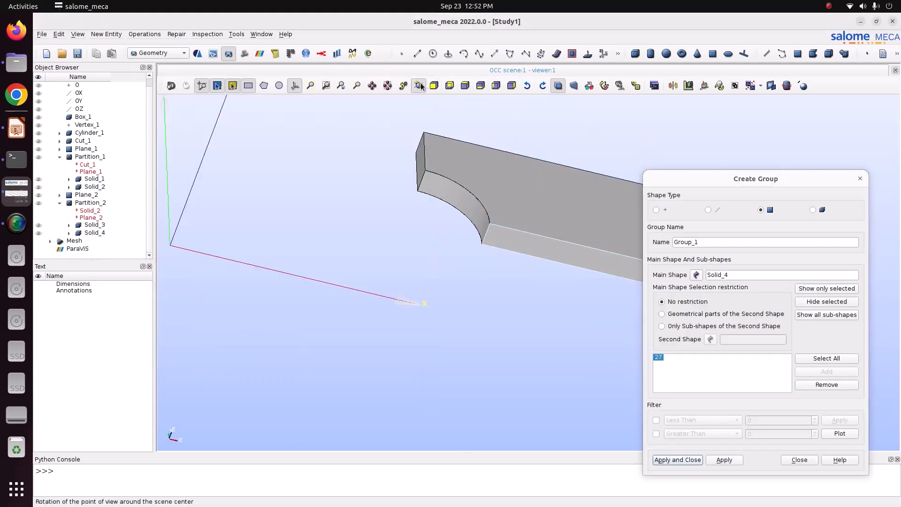
drag(451, 137, 471, 283)
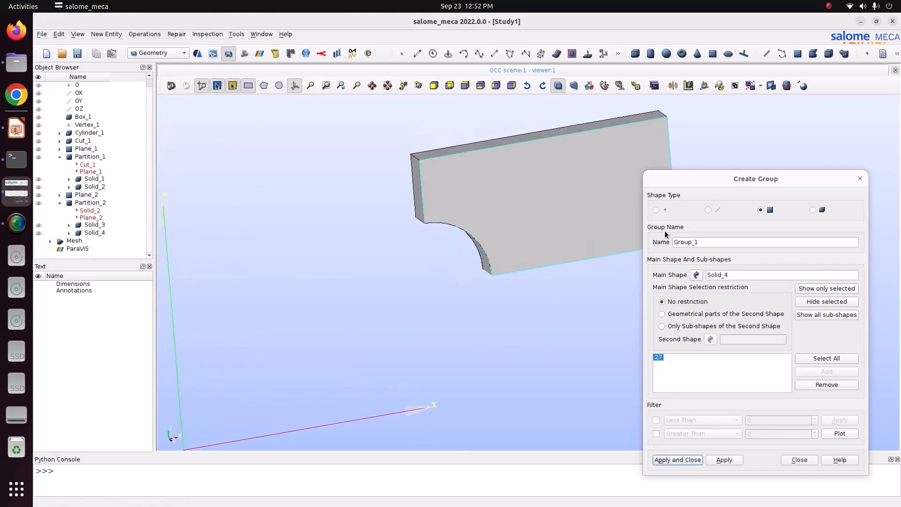
click(696, 191)
double_click(707, 240)
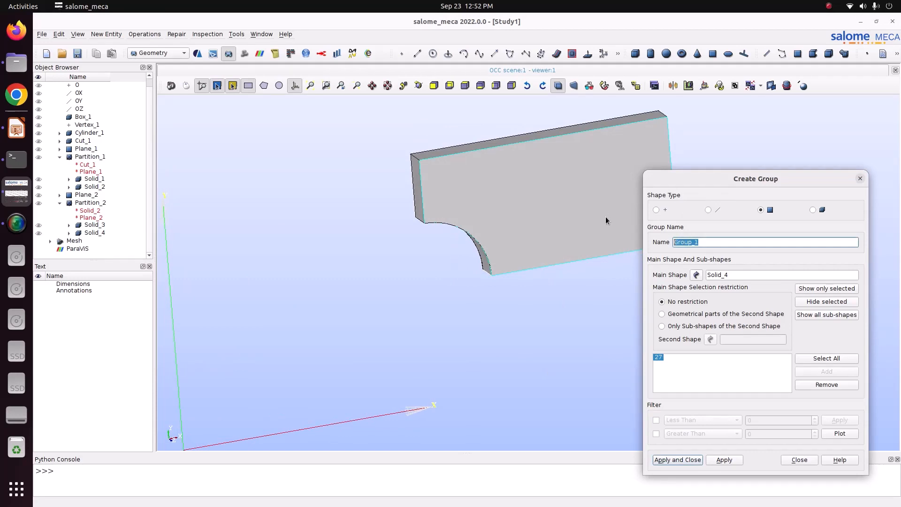
text(sym_y)
click(727, 459)
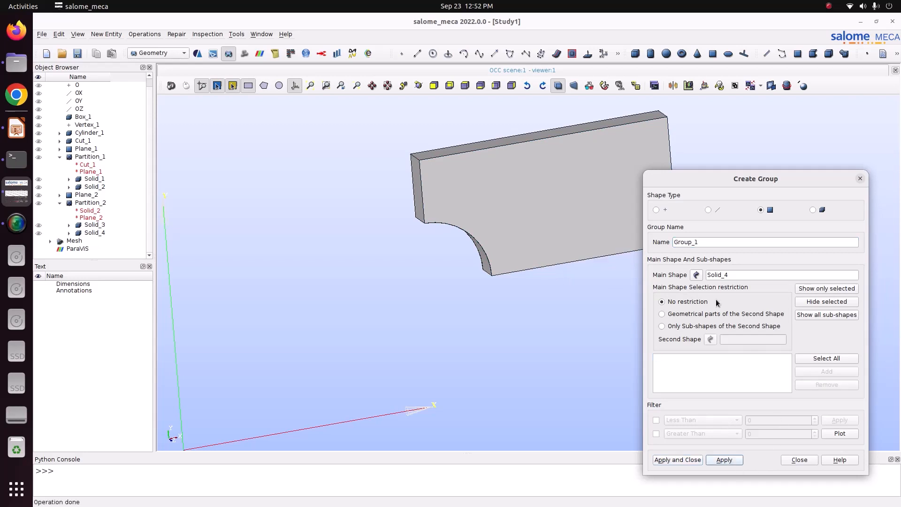
- Expand Solid_4 in the object tree and add the short thickness edge where the hole arc meets the lower face to a new edge group
drag(299, 104, 296, 87)
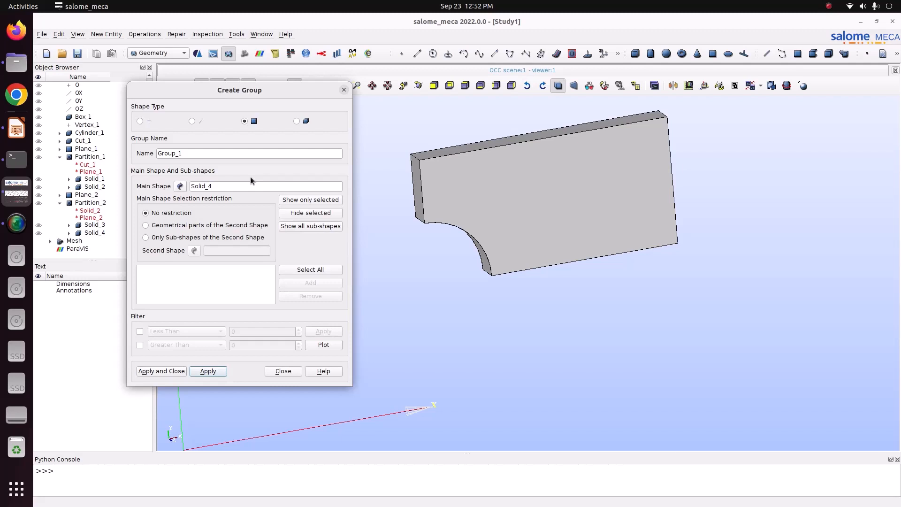
click(69, 233)
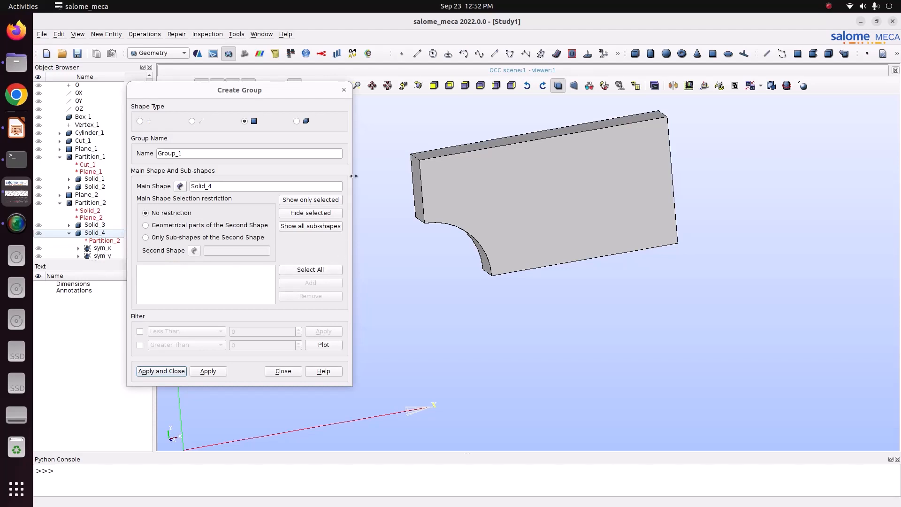
scroll(488, 260, up, 10)
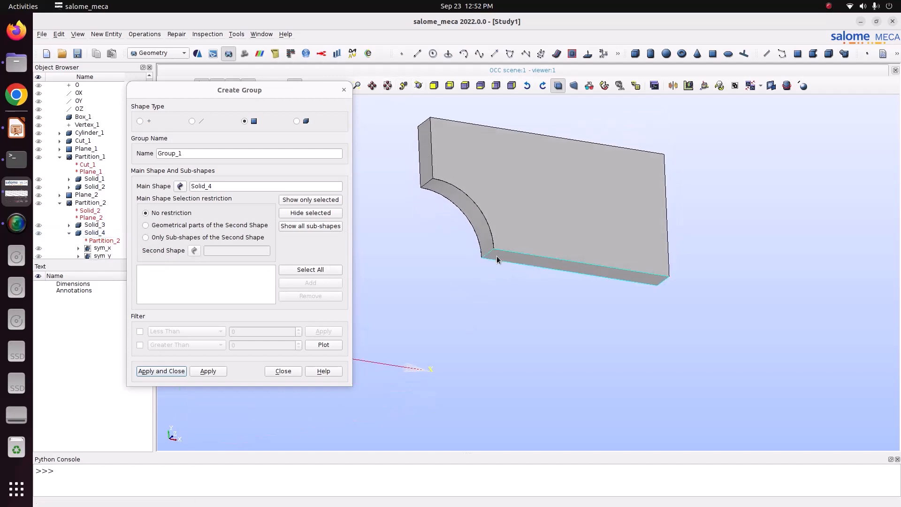
click(192, 122)
click(486, 233)
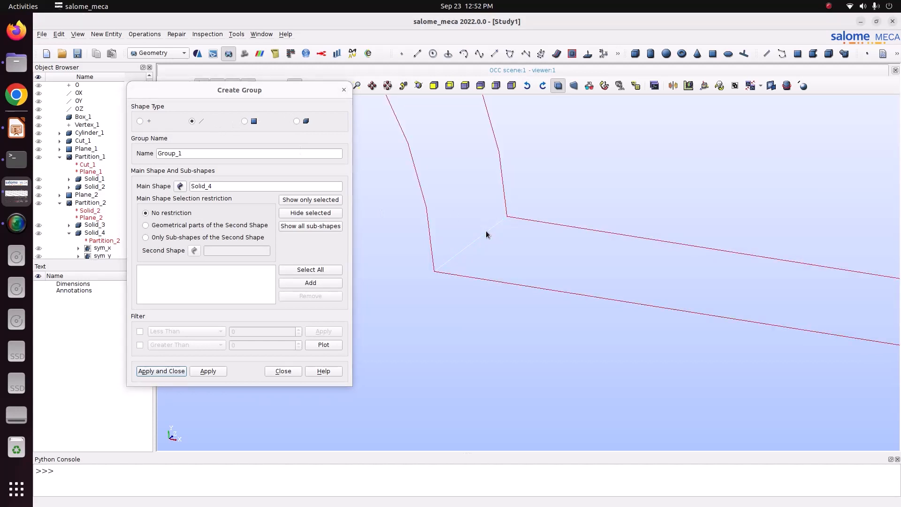
click(311, 283)
- Name the edge group Fix_z and create it, keeping group creation open
click(188, 154)
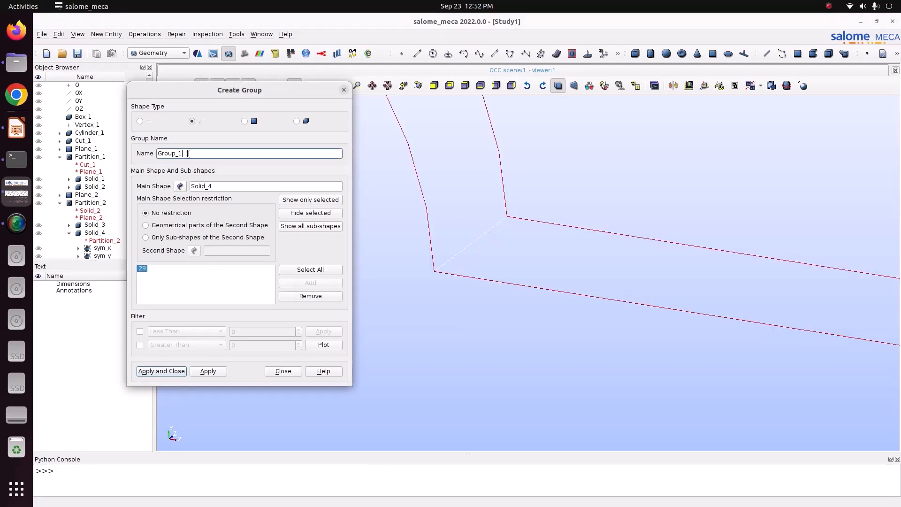
drag(187, 153, 131, 150)
text(Fix_z)
click(209, 373)
- Switch the shape type back to faces and add the plate's end face farthest from the hole to a new group
scroll(394, 331, down, 6)
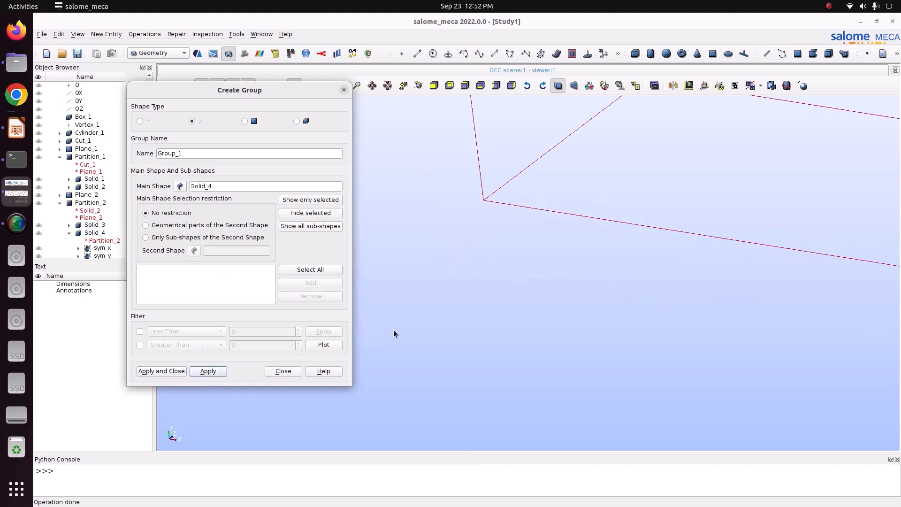
click(418, 86)
drag(408, 201, 368, 263)
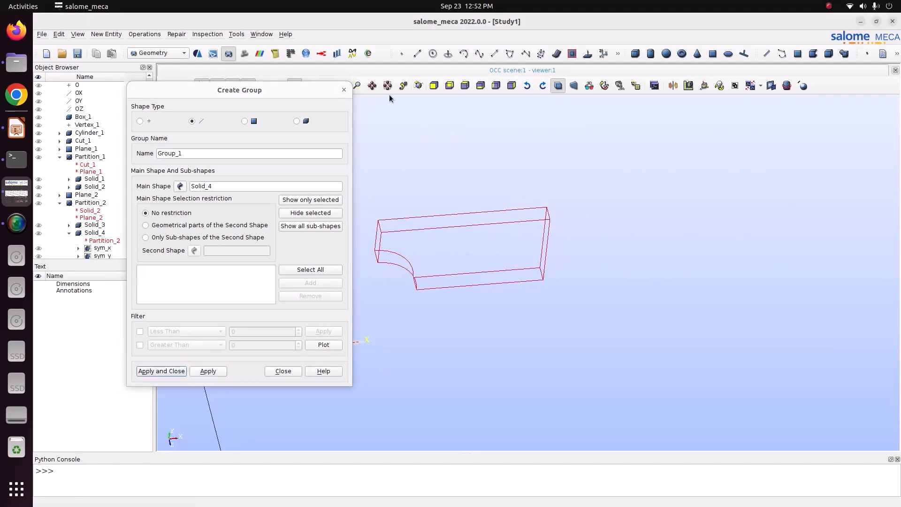
click(418, 85)
drag(413, 178, 368, 214)
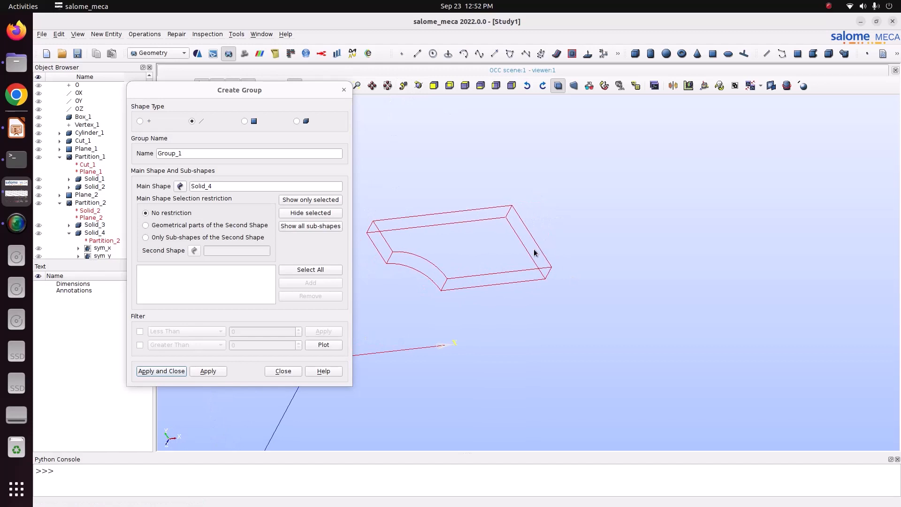
drag(296, 97, 290, 141)
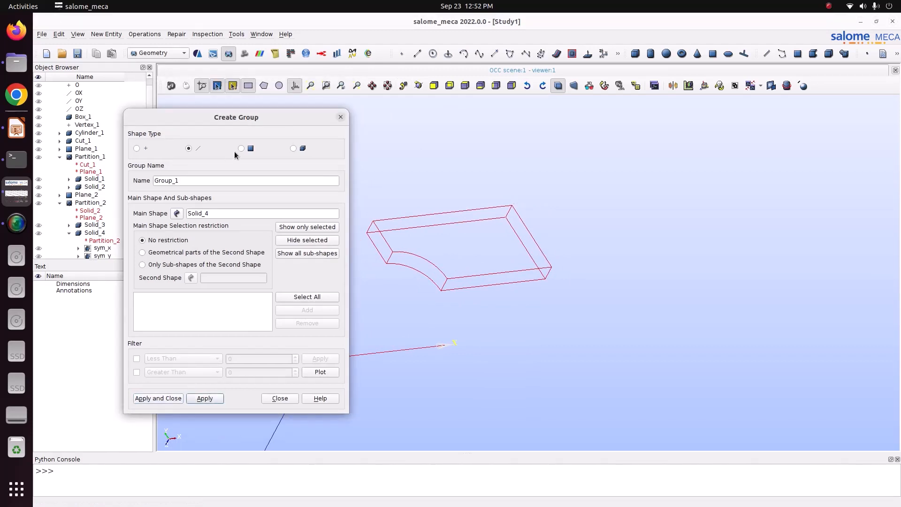
click(238, 149)
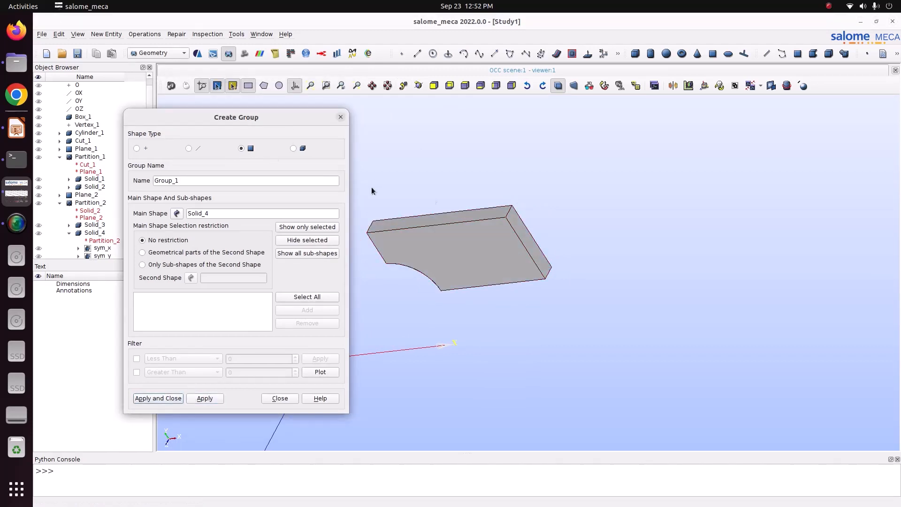
click(525, 241)
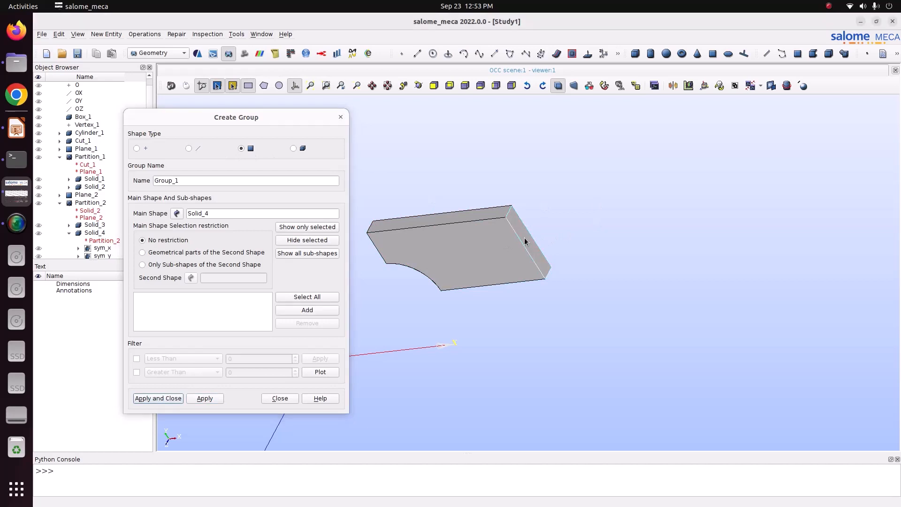
click(308, 310)
- Name the end-face group Load, create it and finish group creation
drag(178, 179, 120, 179)
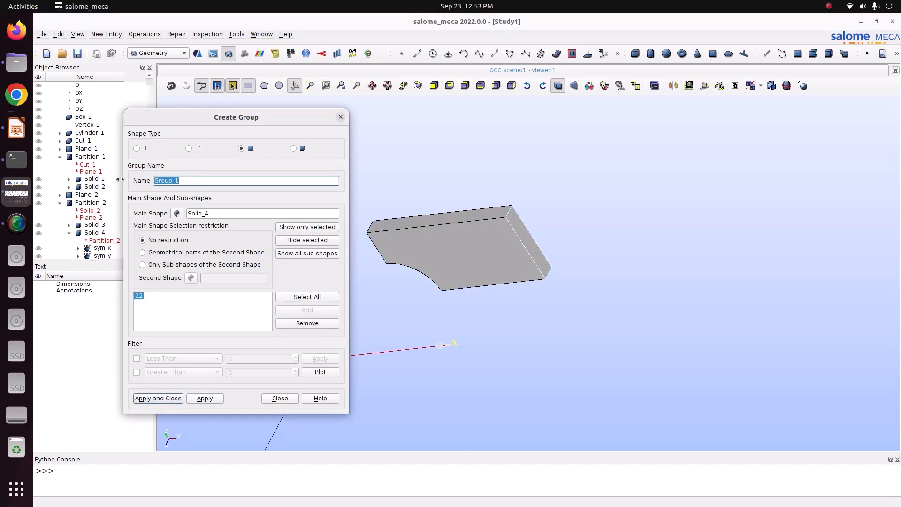
text(Load)
click(170, 397)
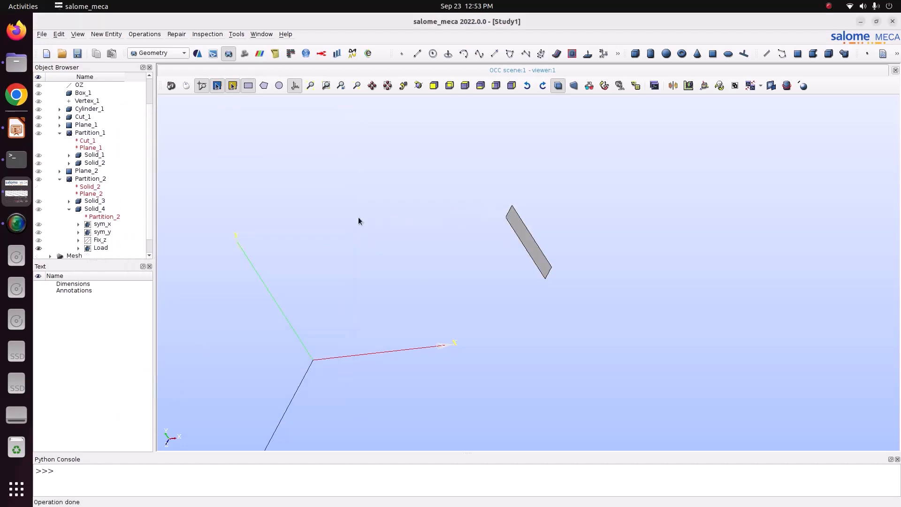
- Display the sym_x, sym_y and Fix_z groups together with Solid_4, and save the study
click(418, 85)
drag(422, 137, 507, 143)
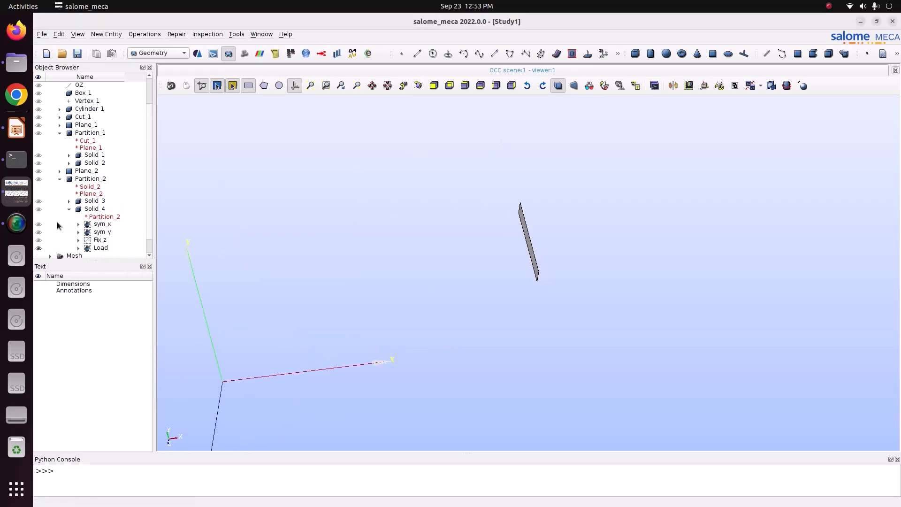
click(40, 224)
click(41, 232)
click(41, 239)
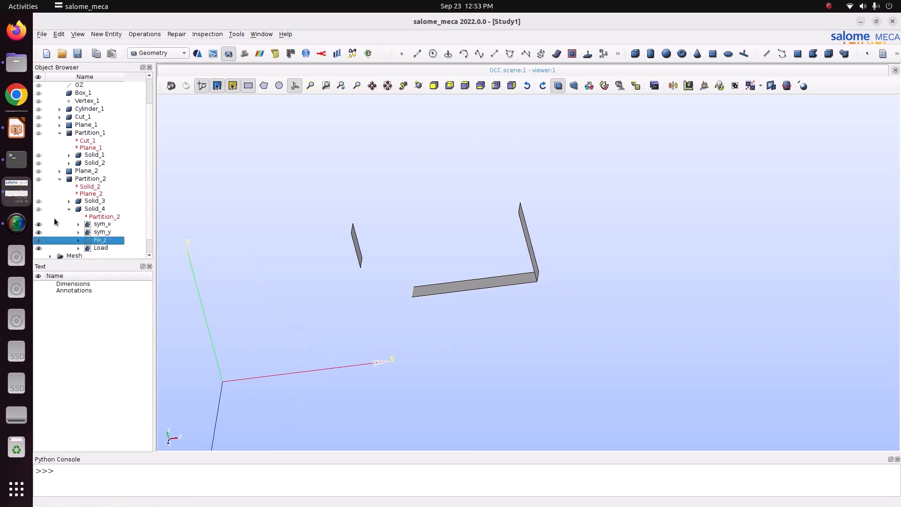
click(40, 209)
click(650, 255)
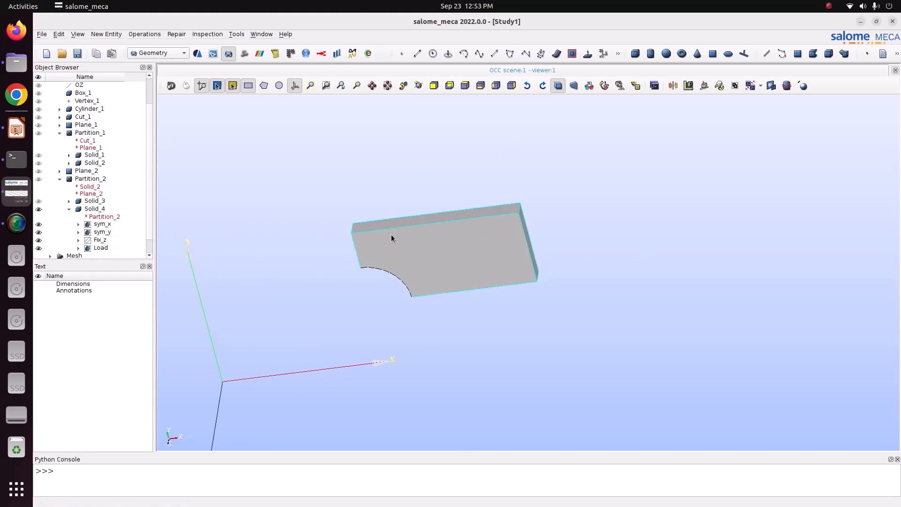
click(78, 54)
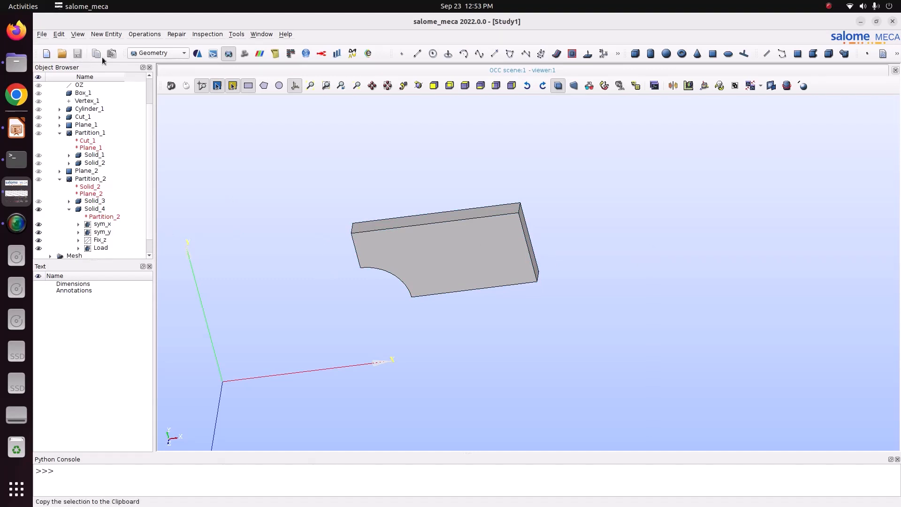
- Switch to the Mesh module and delete the existing Mesh_1 from the study
click(147, 53)
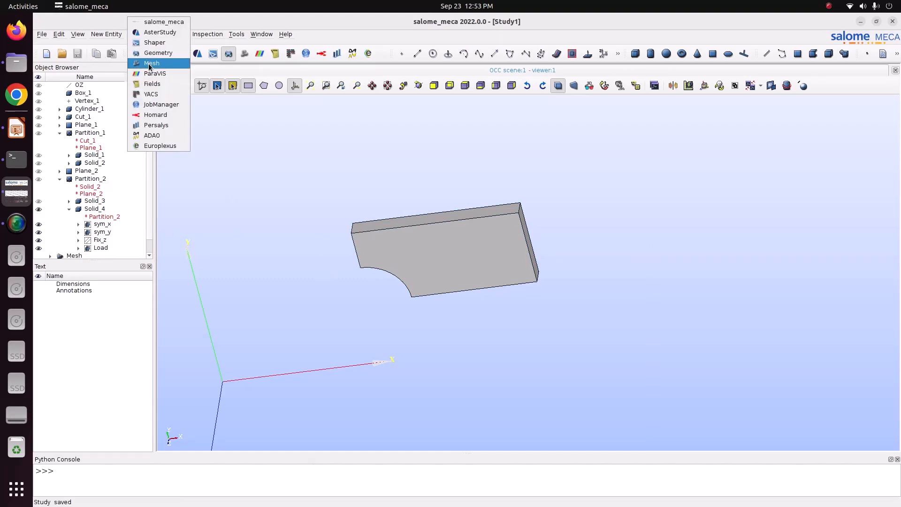
click(150, 65)
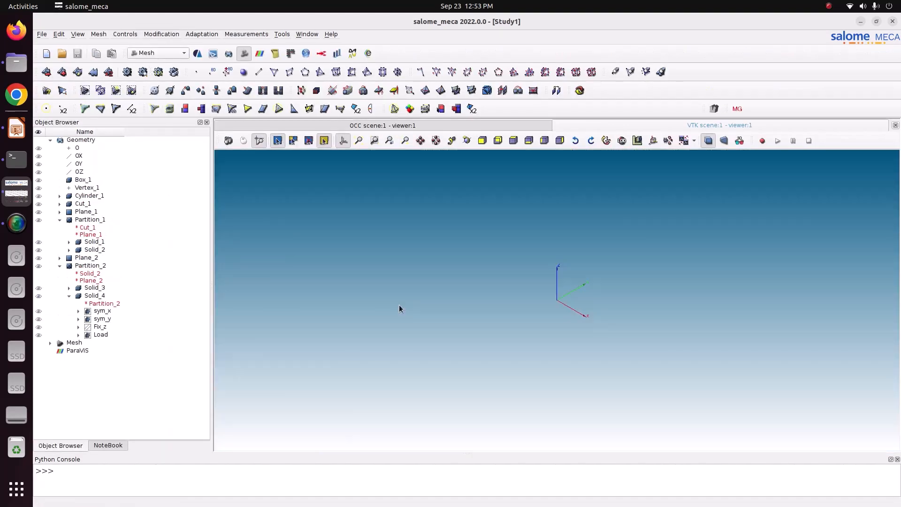
click(50, 342)
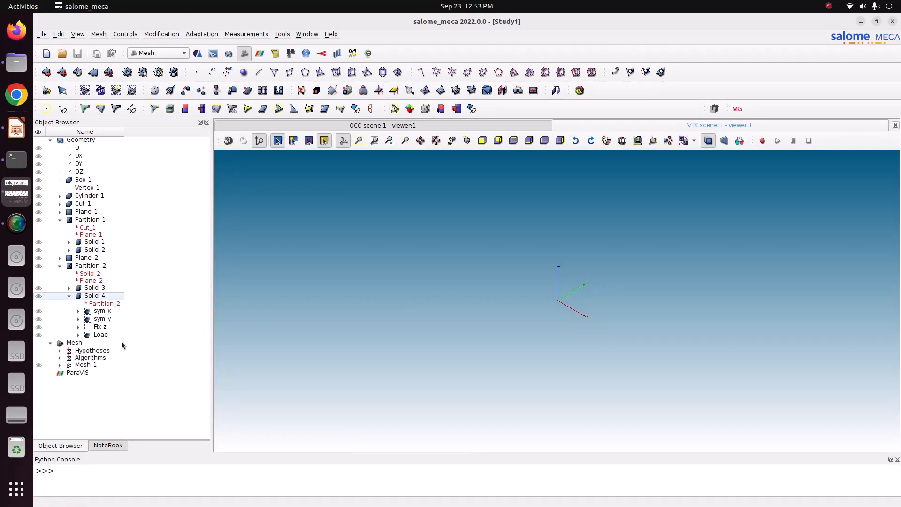
click(83, 365)
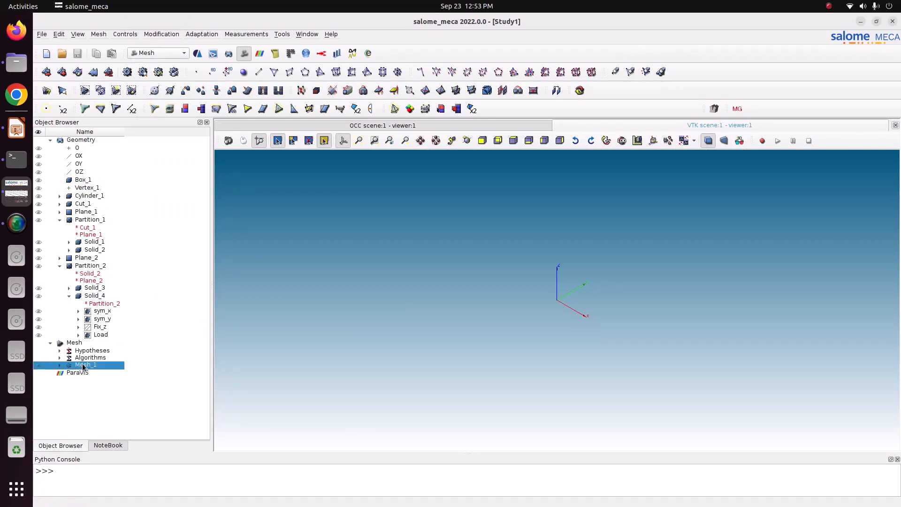
right_click(83, 366)
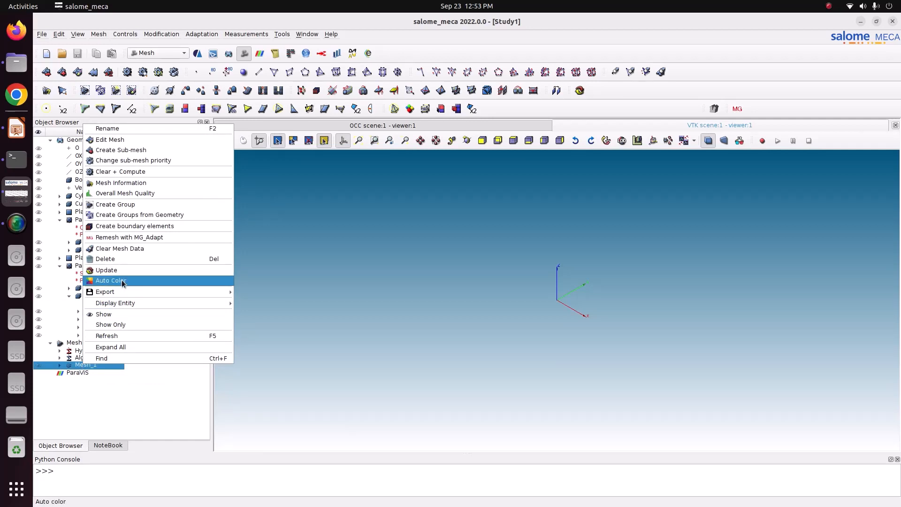
click(118, 259)
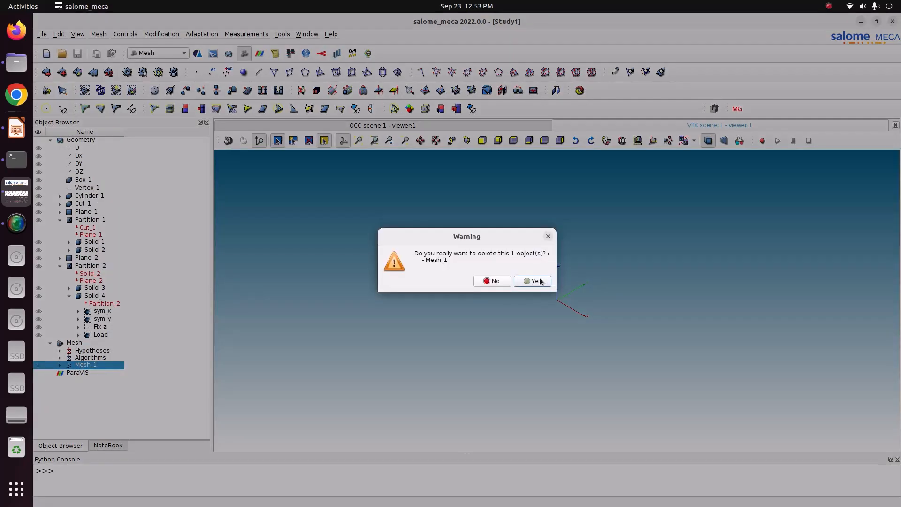
click(540, 281)
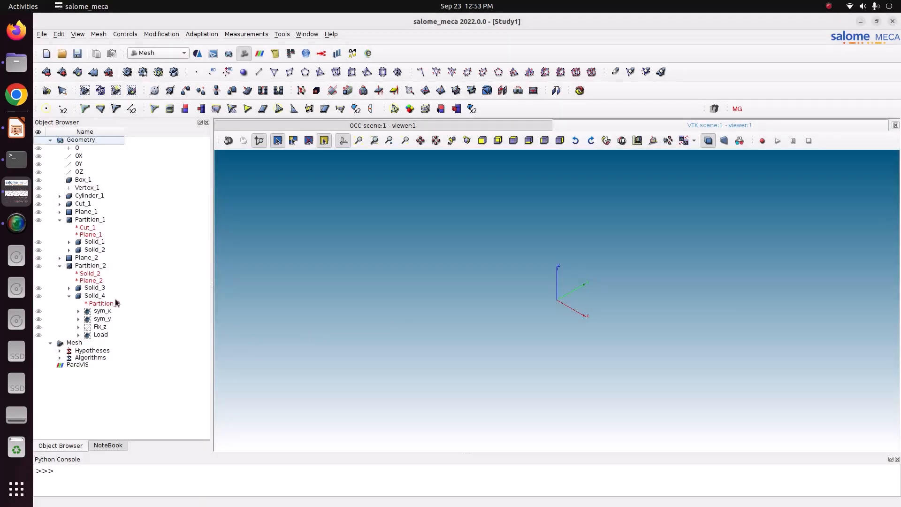
- Start a new mesh on Solid_4 and choose NETGEN 1D-2D-3D as its 3D algorithm
click(107, 296)
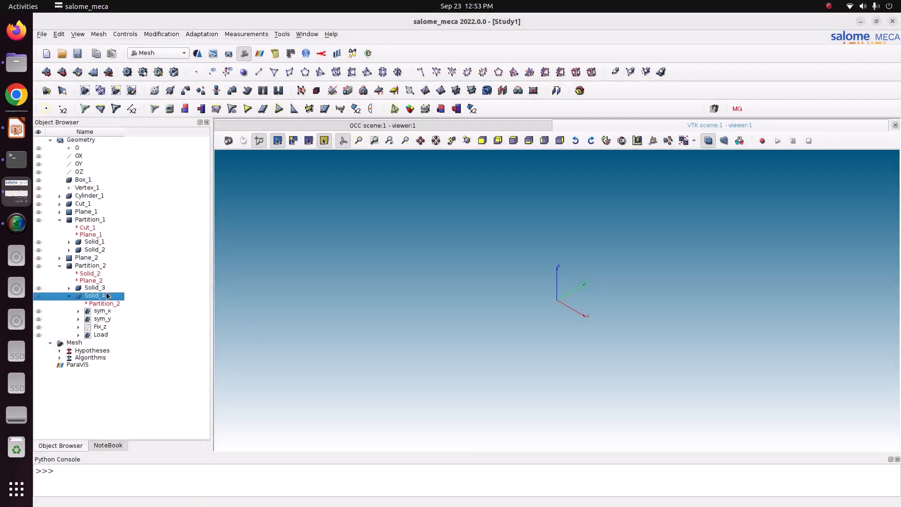
click(99, 34)
click(108, 46)
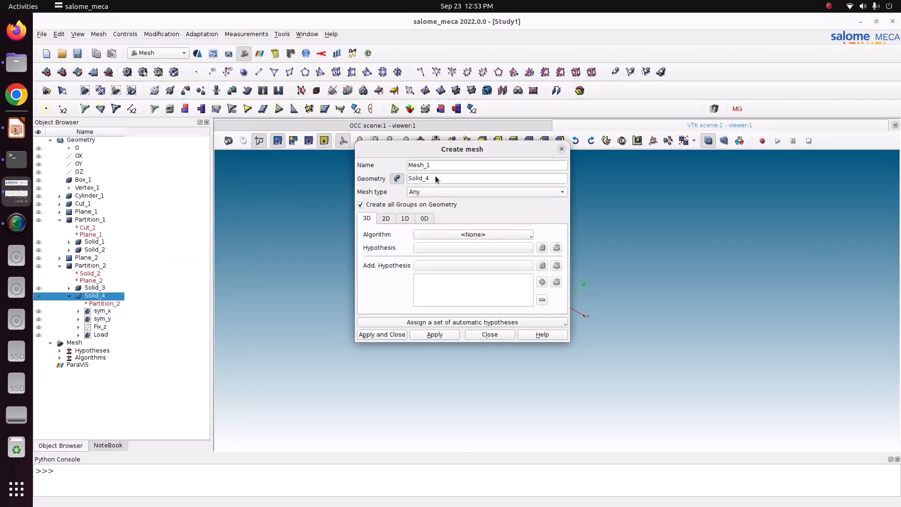
click(468, 234)
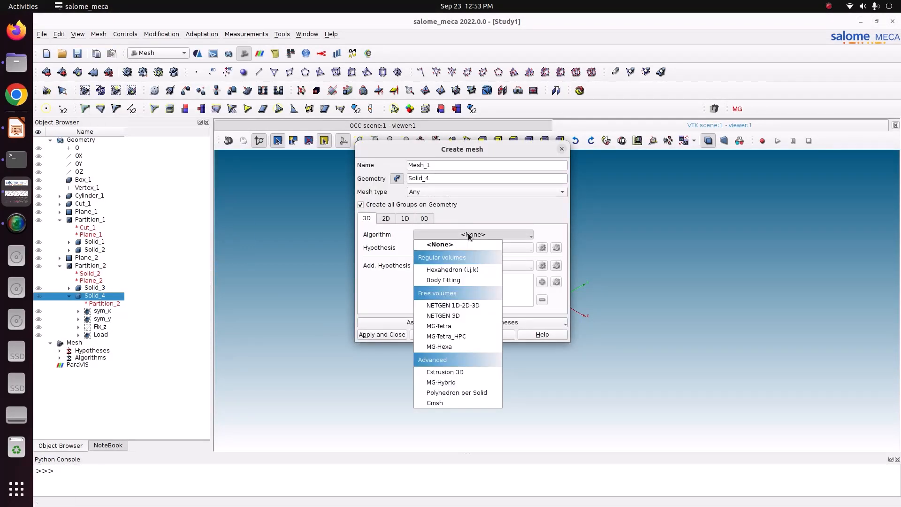
click(466, 306)
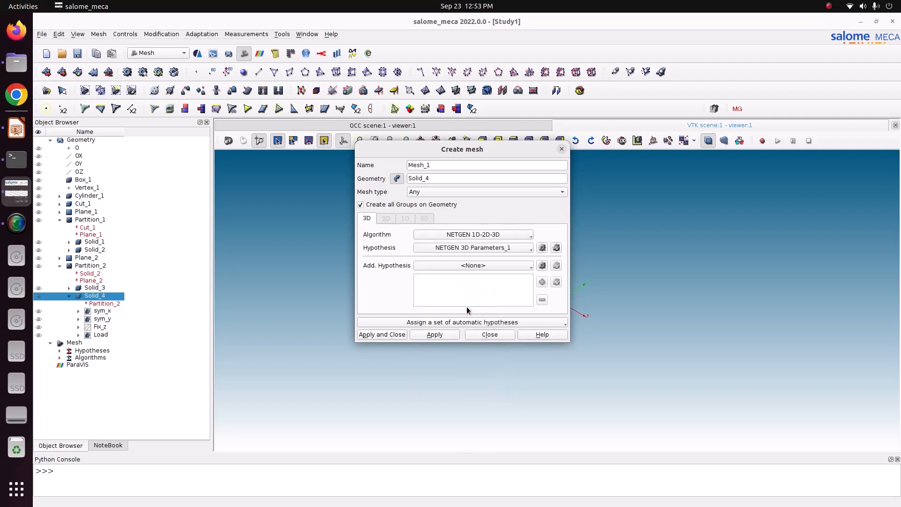
- Add a new NETGEN 3D Parameters hypothesis with max. size 0.005 and min. size 0.002, and create the mesh definition
click(542, 248)
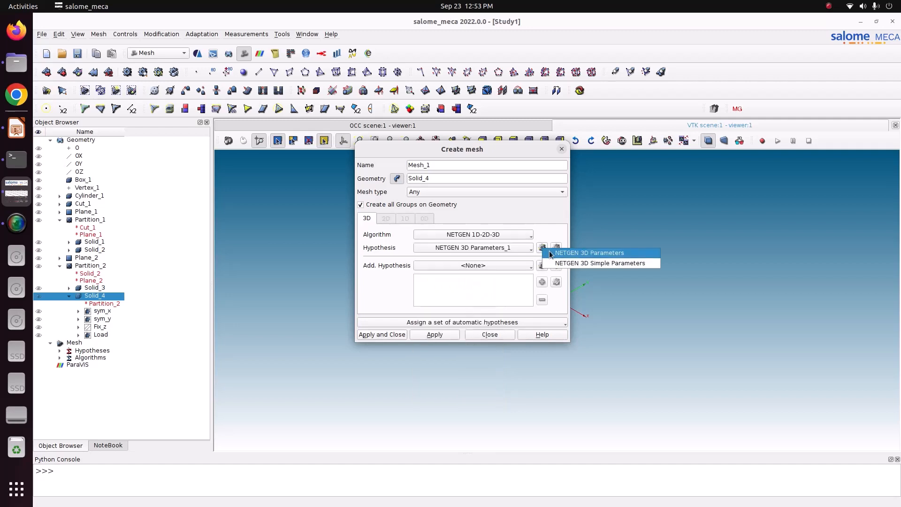
click(548, 251)
drag(509, 173, 419, 168)
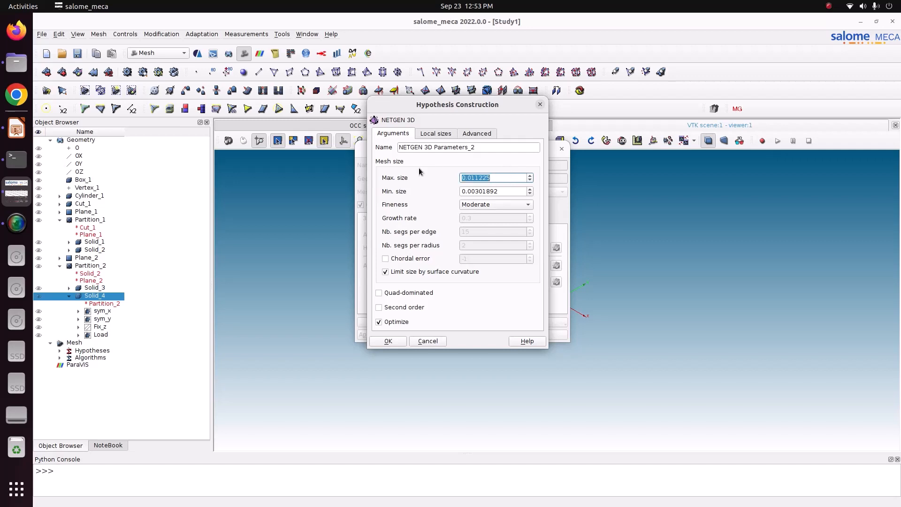
text(0.005)
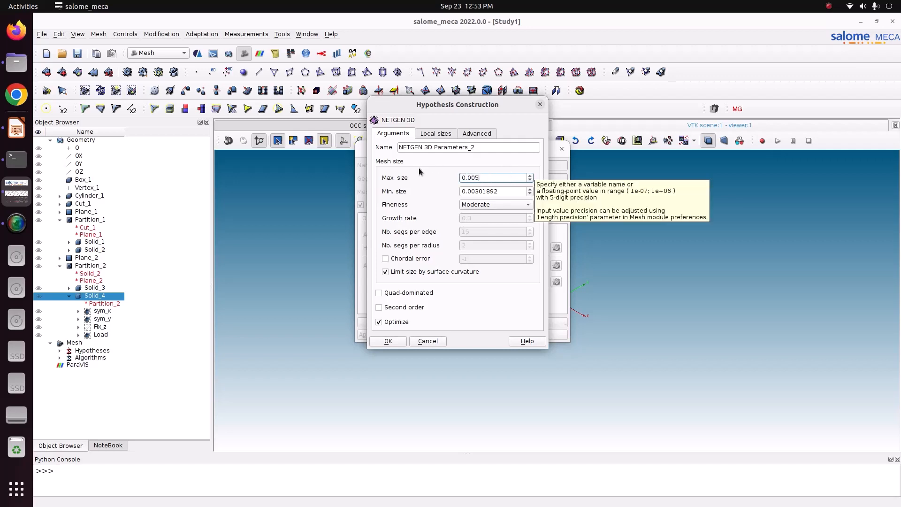
drag(518, 189, 422, 181)
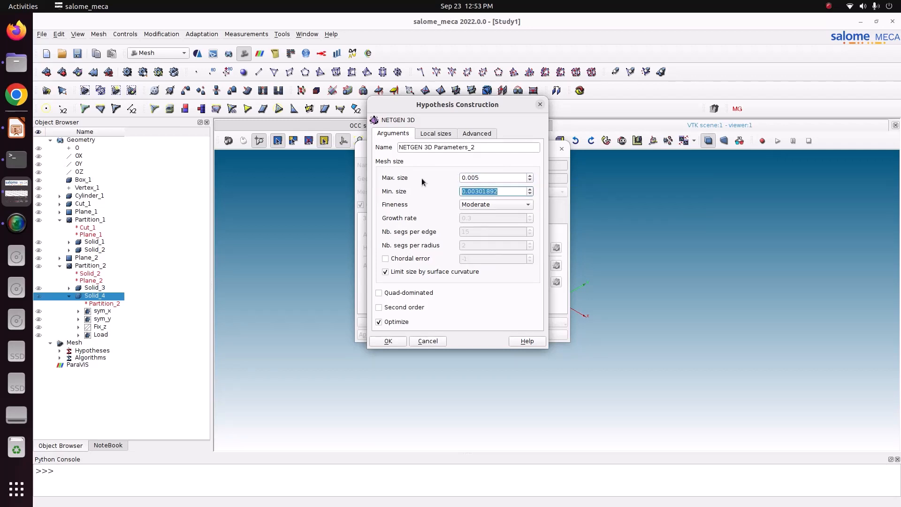
text(0.002)
click(396, 339)
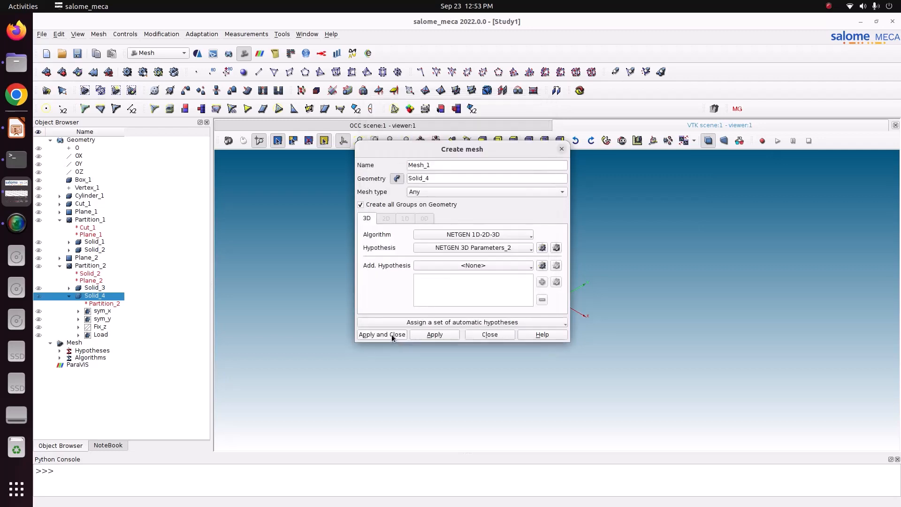
click(391, 334)
- Compute Mesh_1 and dismiss the computation summary
right_click(125, 365)
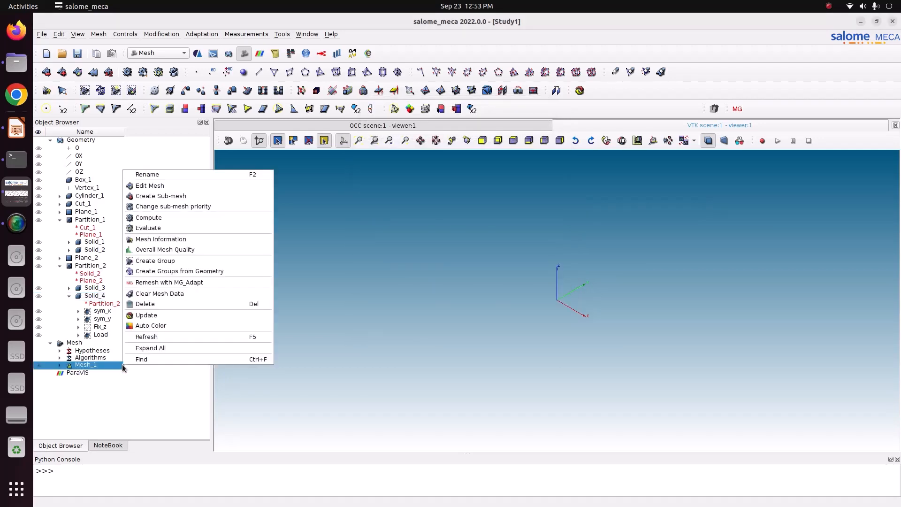
click(168, 215)
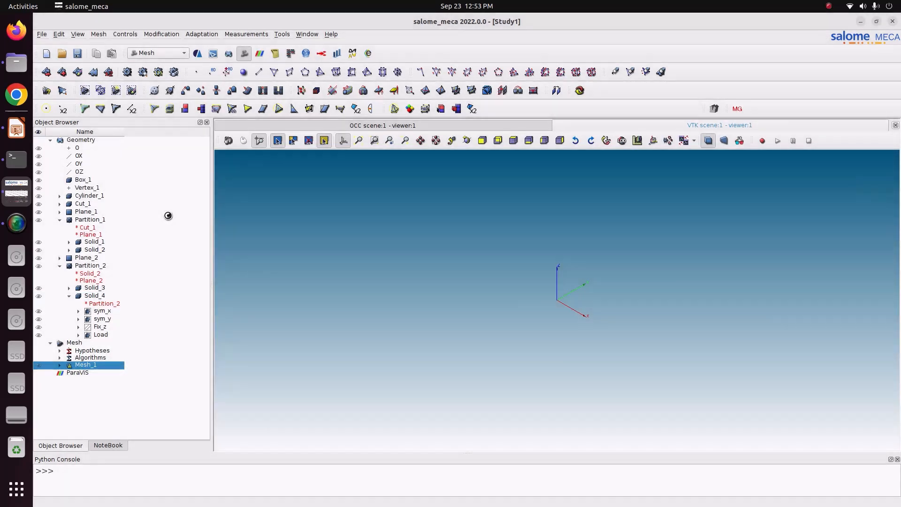
click(543, 384)
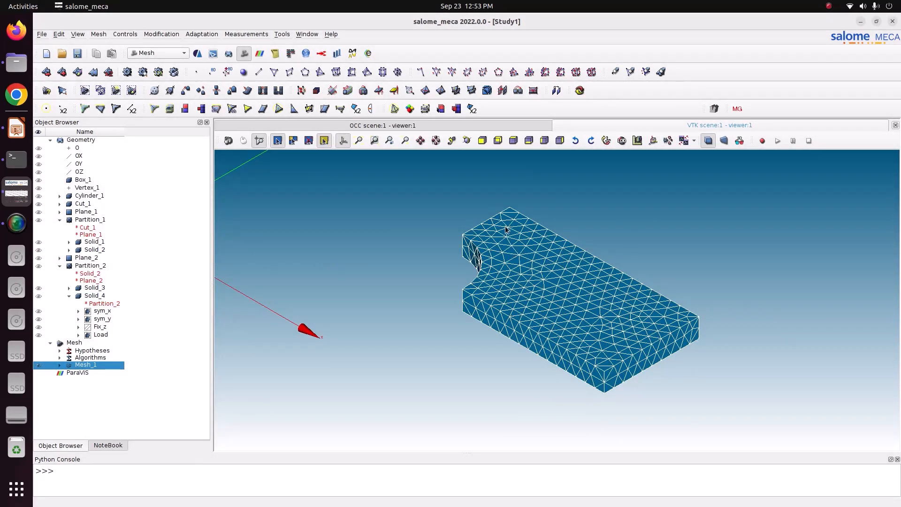
- Examine the computed mesh face-on and list the groups of edges and faces under Mesh_1
click(508, 141)
scroll(523, 342, up, 5)
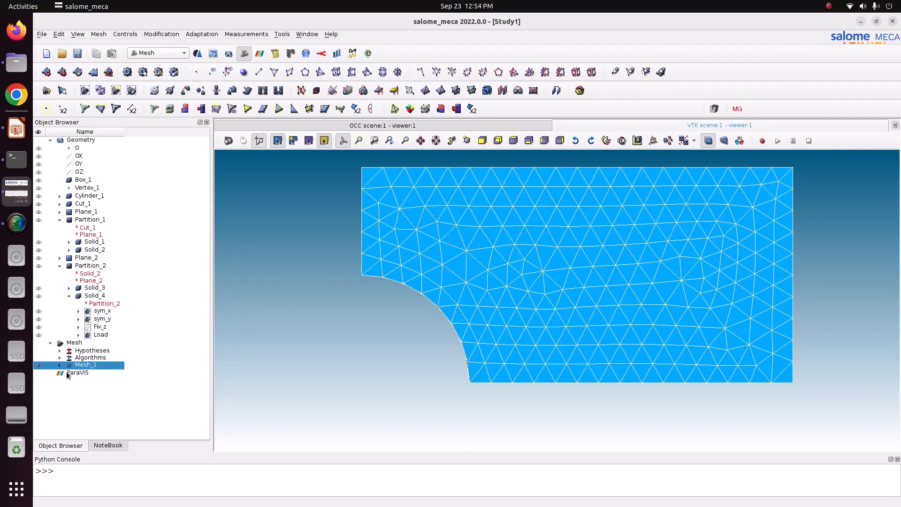
click(60, 364)
click(69, 394)
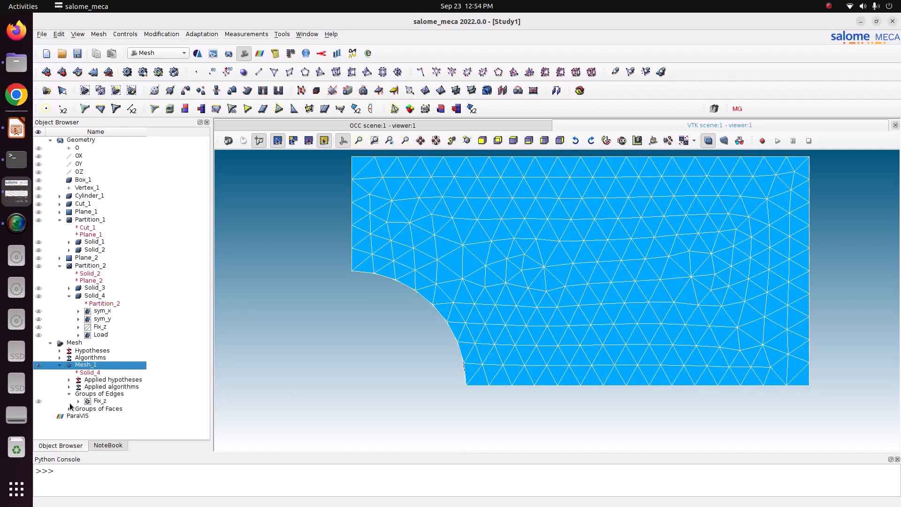
click(69, 408)
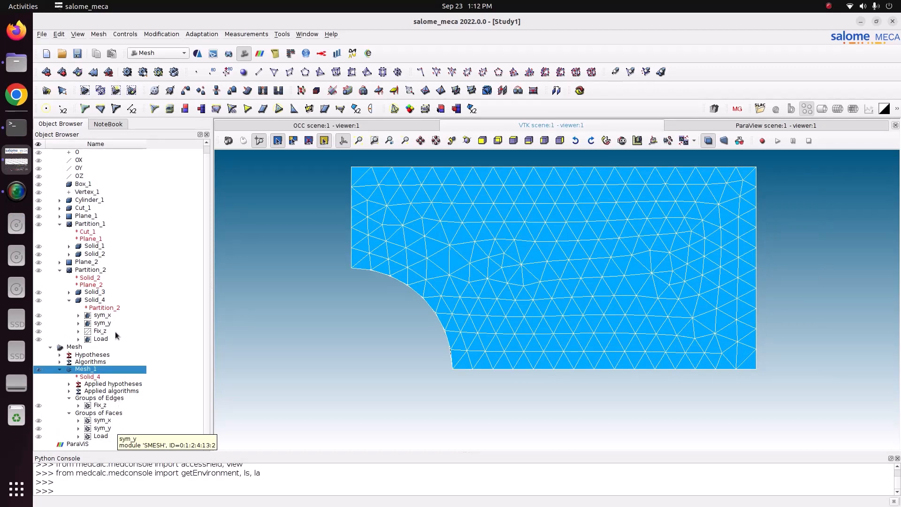
- Switch to the Files app, run Efficient_v0-2-0.jar with OpenJDK Java 8 Runtime, and move its window clear of the file list
click(17, 61)
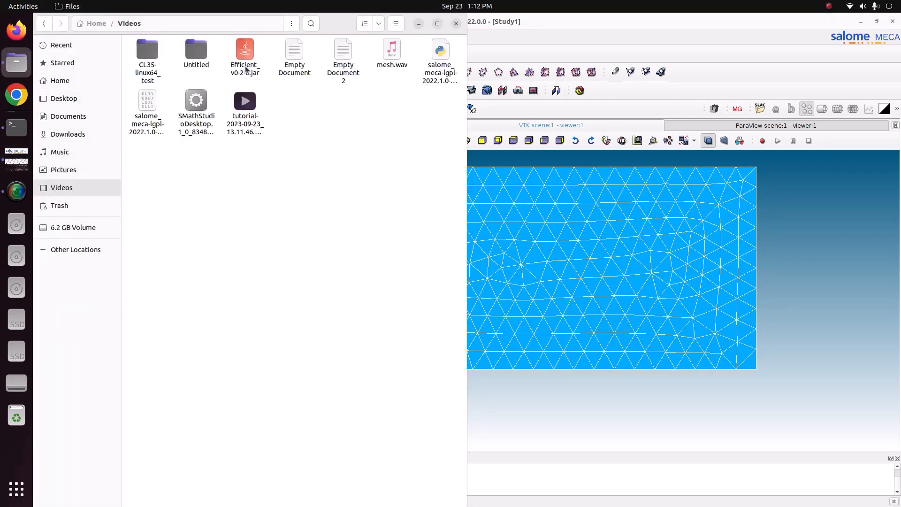
click(245, 69)
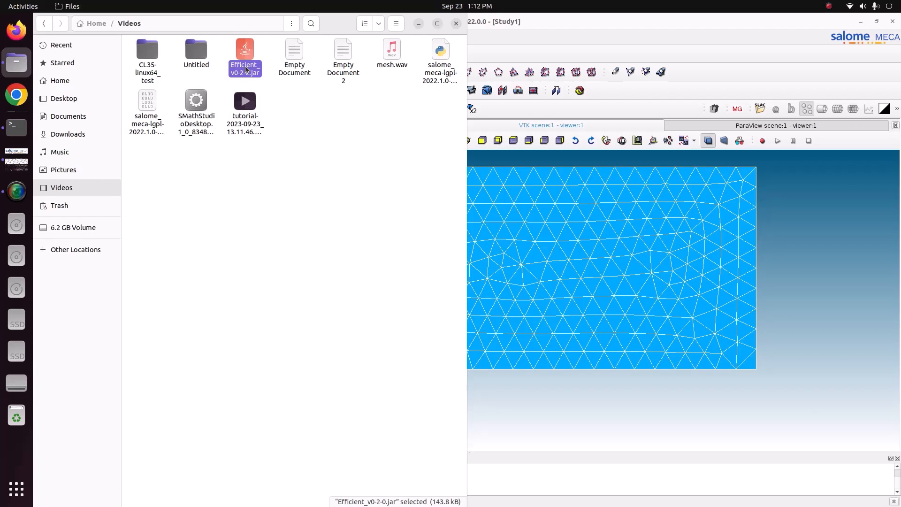
right_click(246, 70)
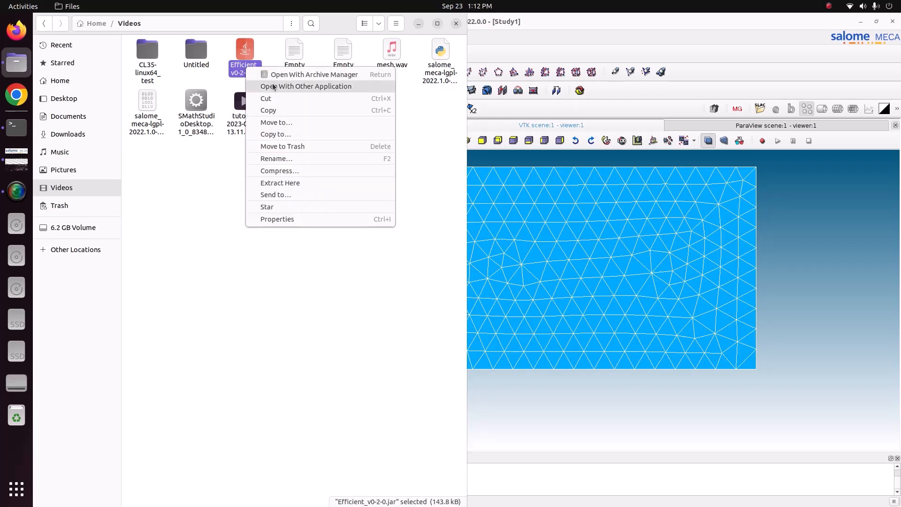
click(273, 87)
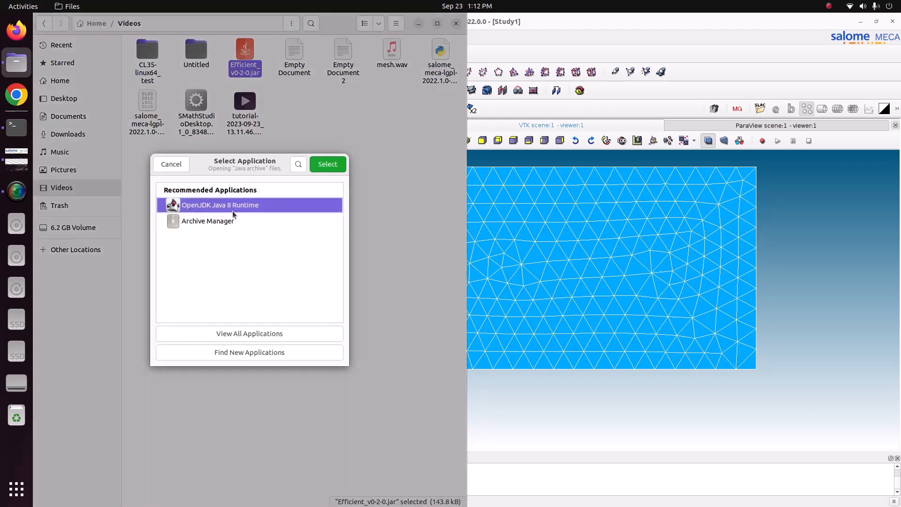
click(328, 167)
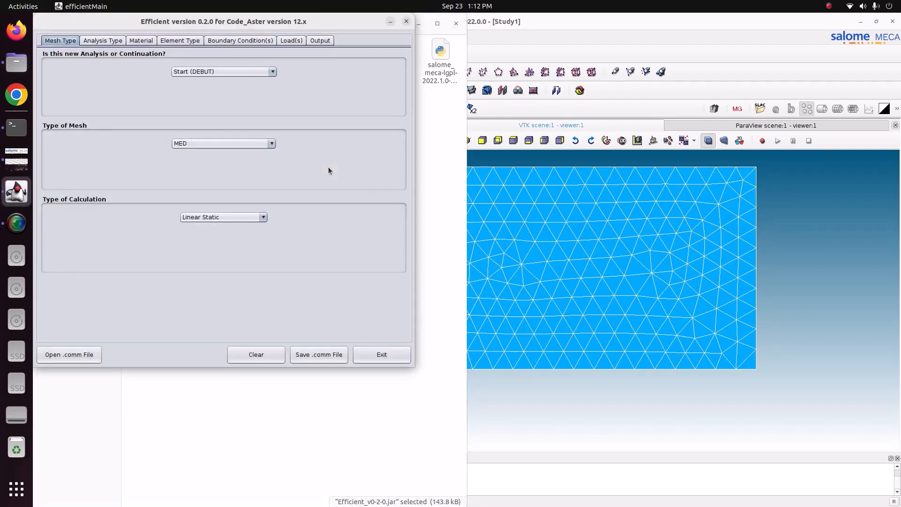
drag(343, 24, 744, 107)
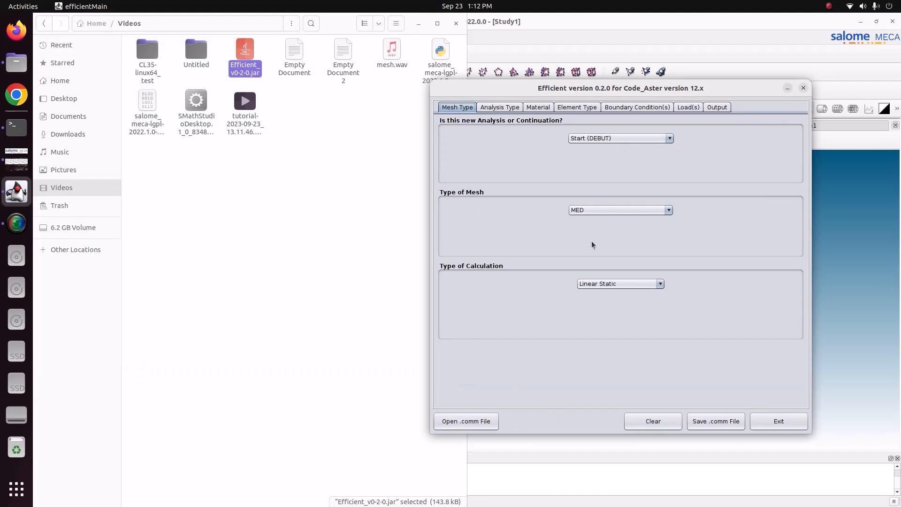
- Define the carbon steel material as CS with Young's modulus 210e9 and density 7860
click(508, 108)
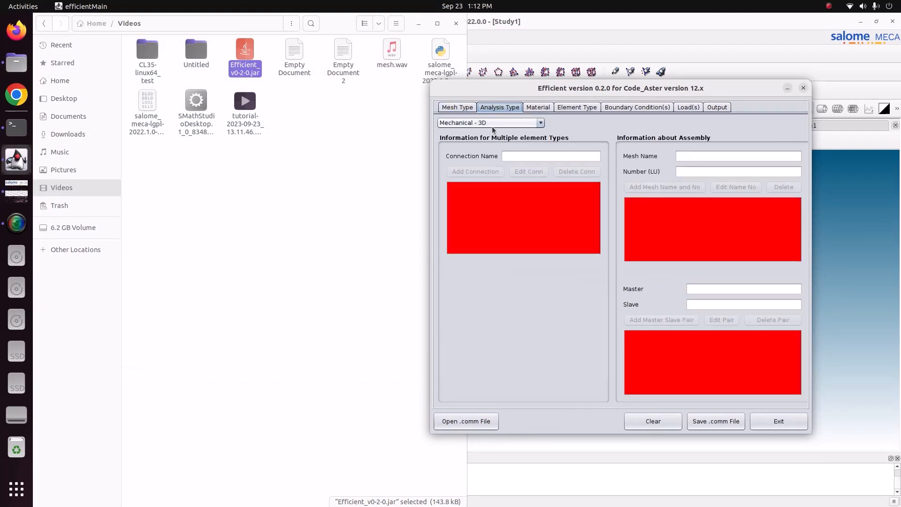
click(537, 107)
click(533, 139)
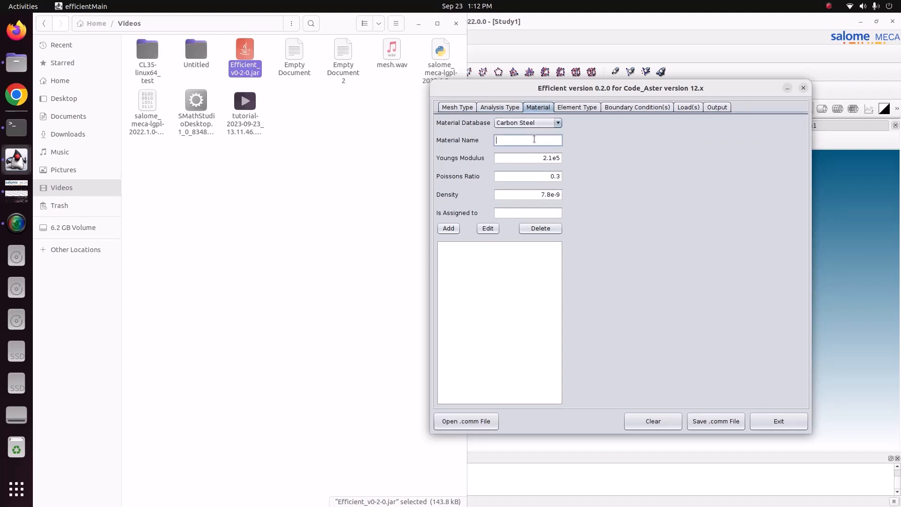
text(CS)
click(537, 161)
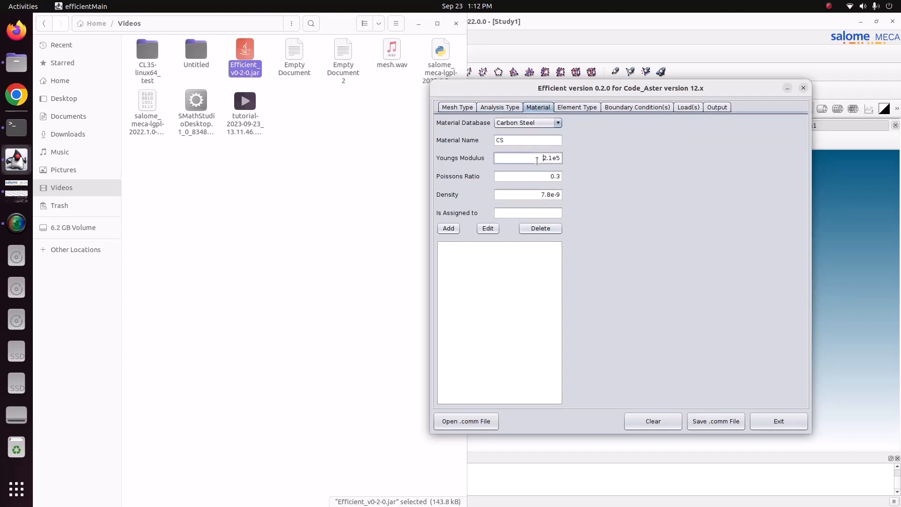
text(210e9)
click(534, 192)
text(7860)
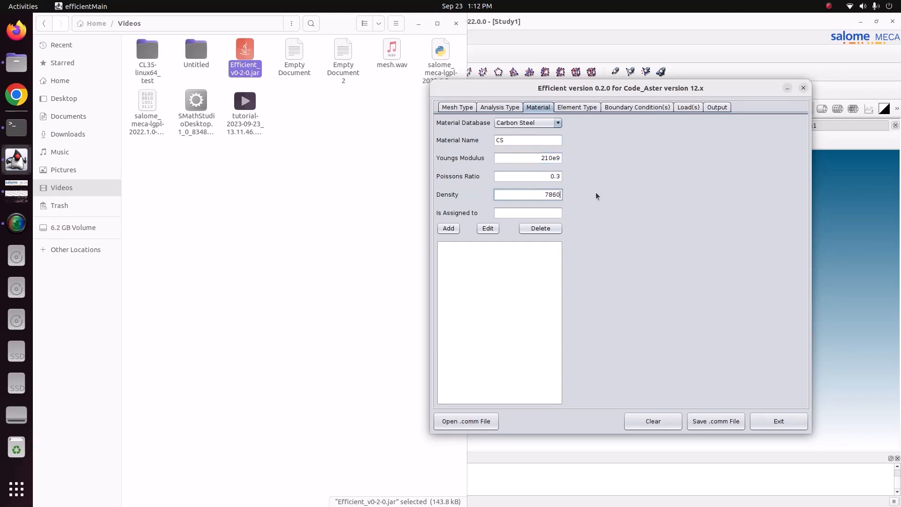
- Assign the CS material to all and add it to the material list
click(529, 211)
text(al)
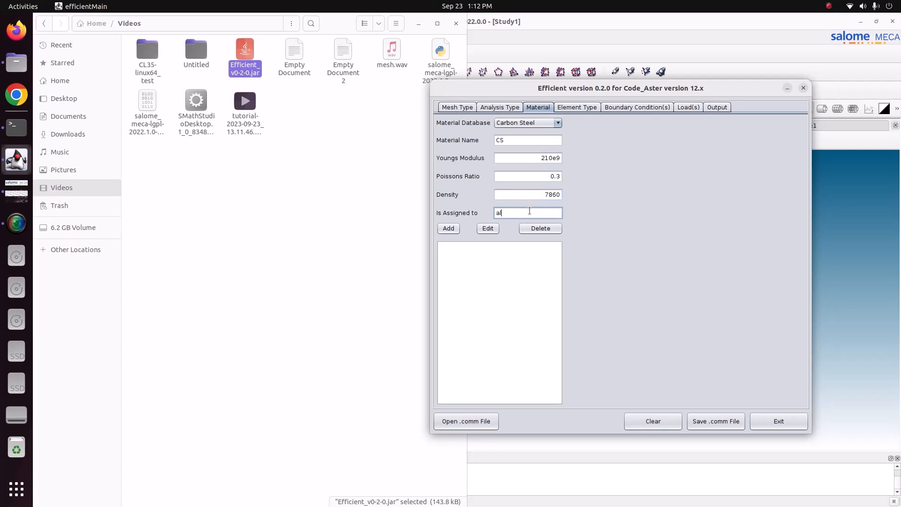
text(l)
click(448, 228)
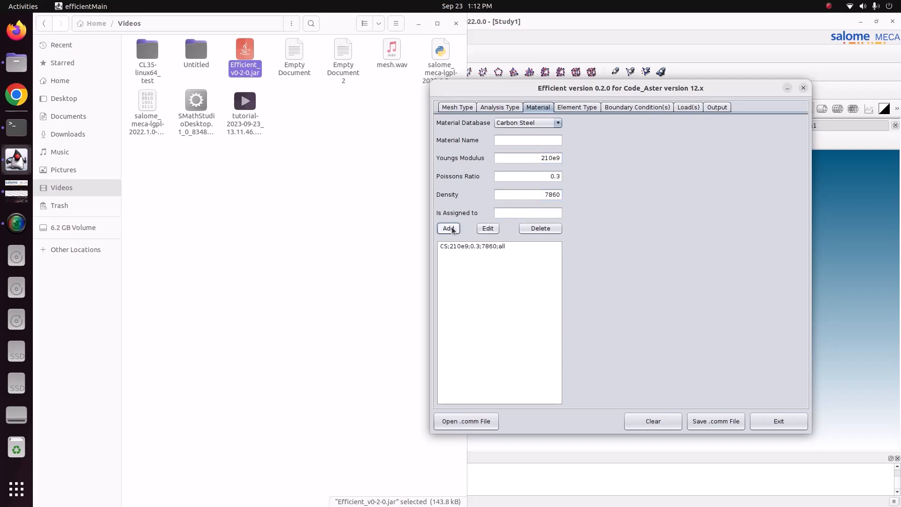
- Bring Efficient's boundary conditions beside the Salome-Meca mesh groups, set the condition type to Imposed on Face (FACE_IMPO), and move the window off the mesh
click(583, 107)
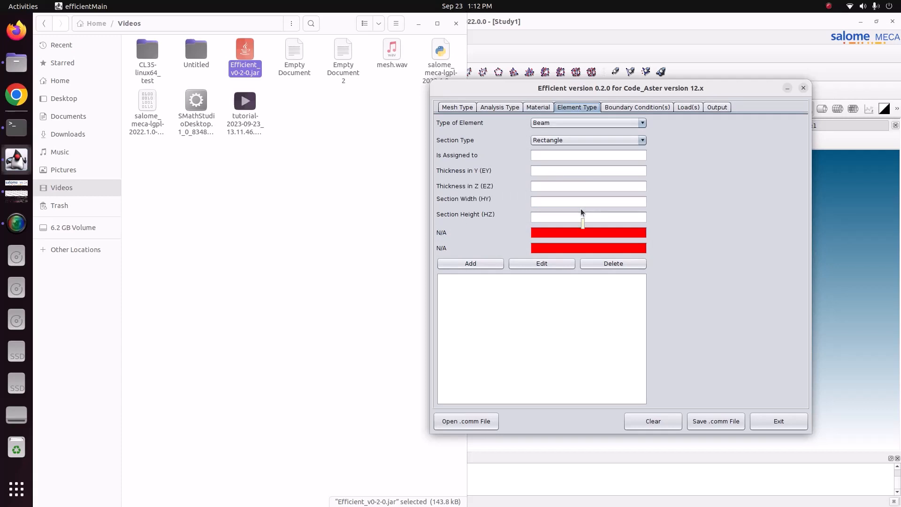
click(633, 107)
click(16, 192)
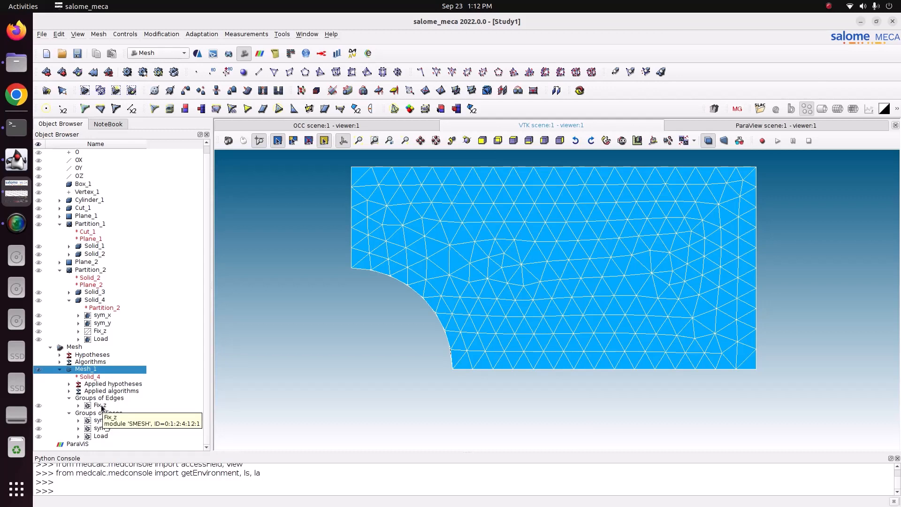
click(15, 162)
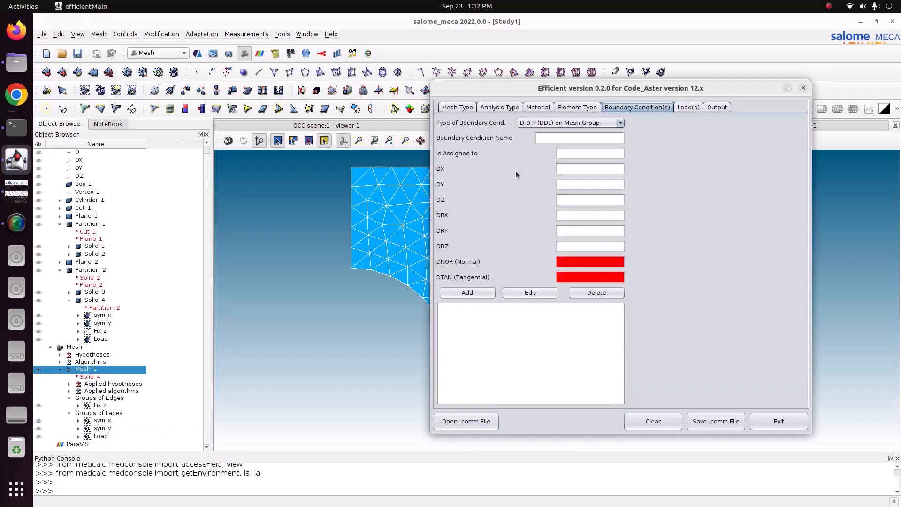
click(595, 123)
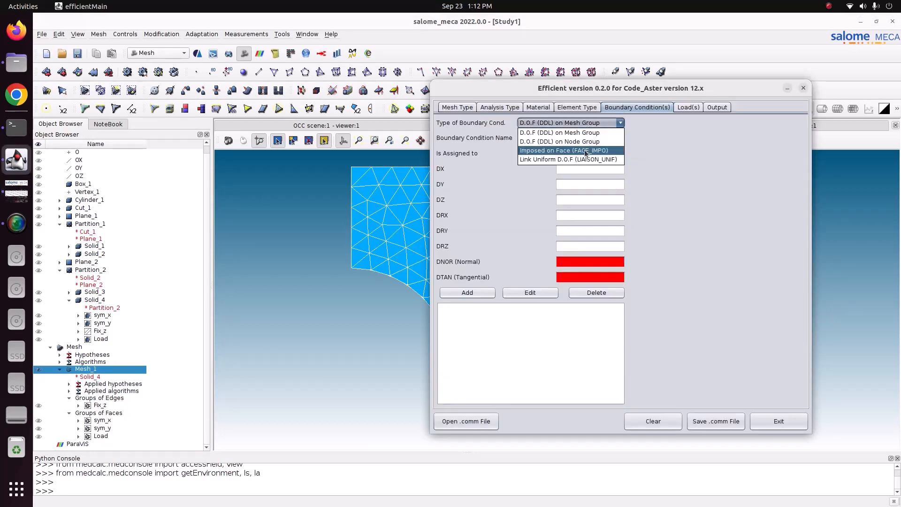
click(563, 150)
drag(575, 92, 687, 81)
- Add a face condition named Symmetry_X, assigned to sym_x, with DX set to 0
click(680, 126)
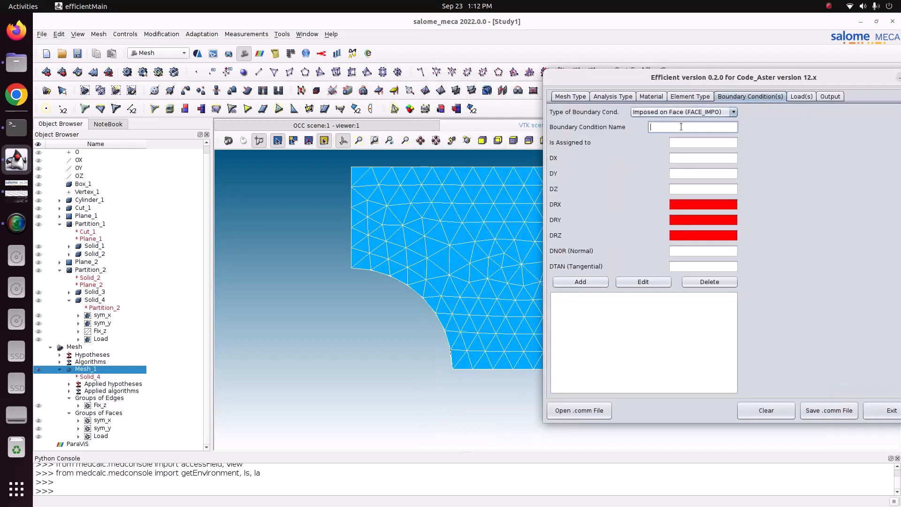
text(SYmmetry_X)
drag(650, 126, 658, 127)
text(Sy)
click(684, 144)
text(sym_x)
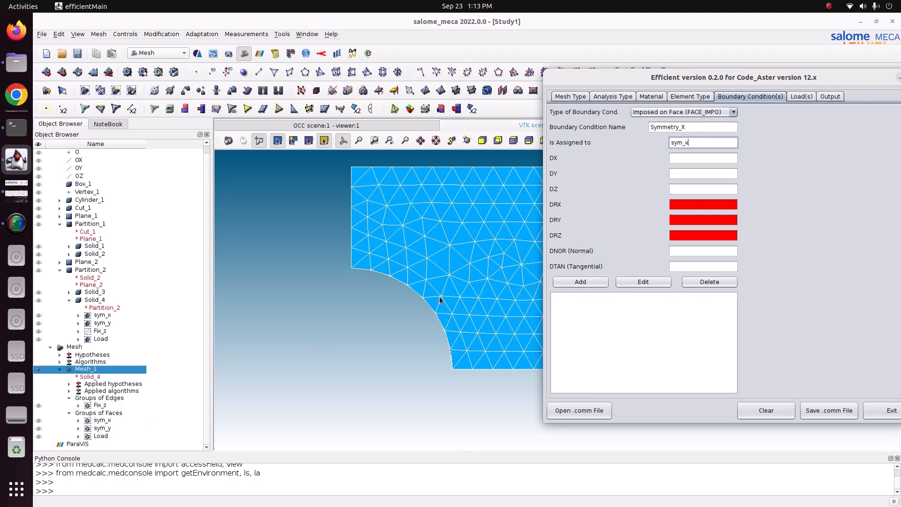
click(716, 159)
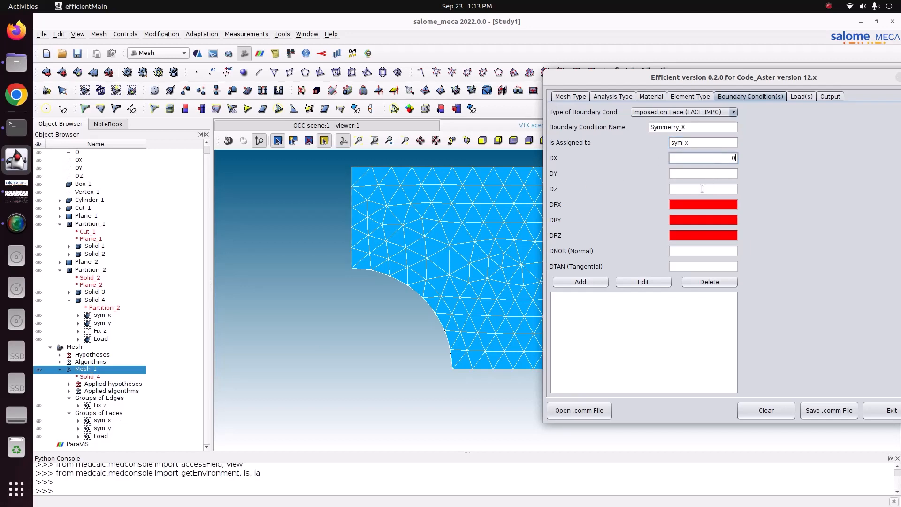
click(581, 282)
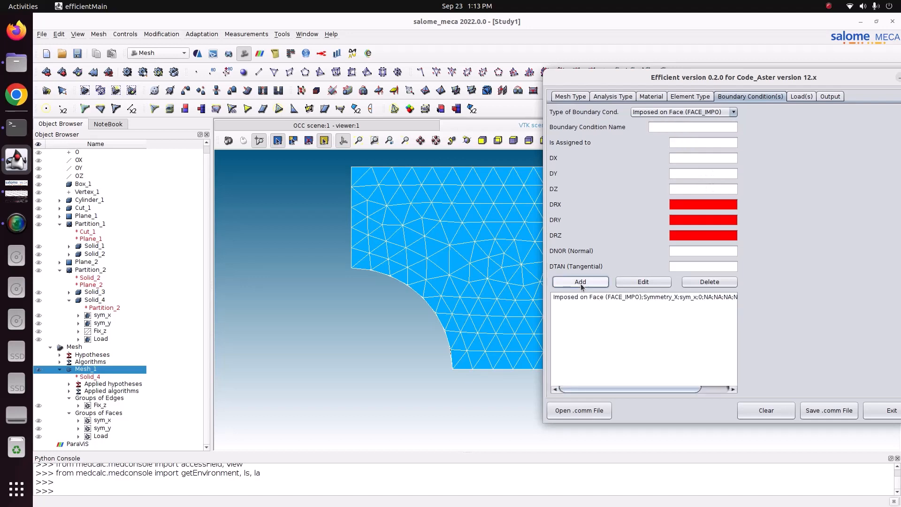
- Add a face condition named Symmetry_Y, assigned to sym_y, with DY set to 0
click(701, 127)
text(Symmetry_Y)
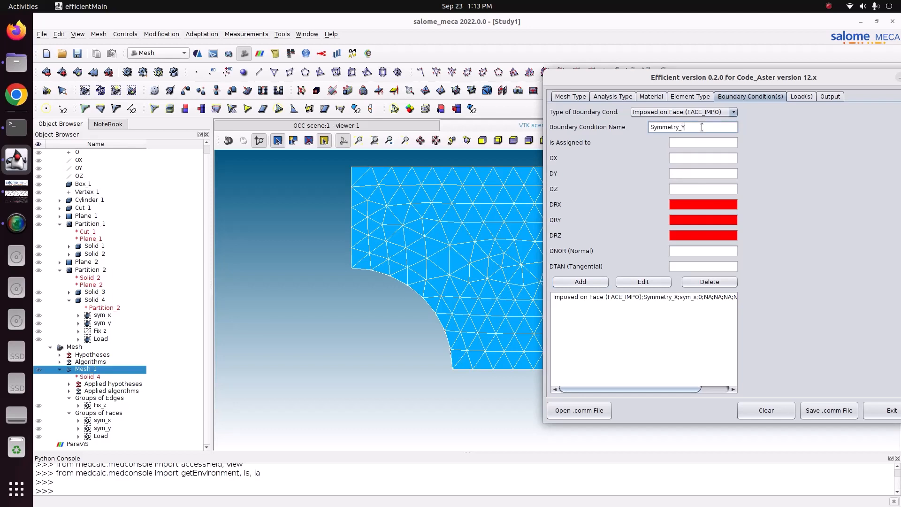
click(702, 148)
text(sym_y)
click(689, 173)
click(591, 281)
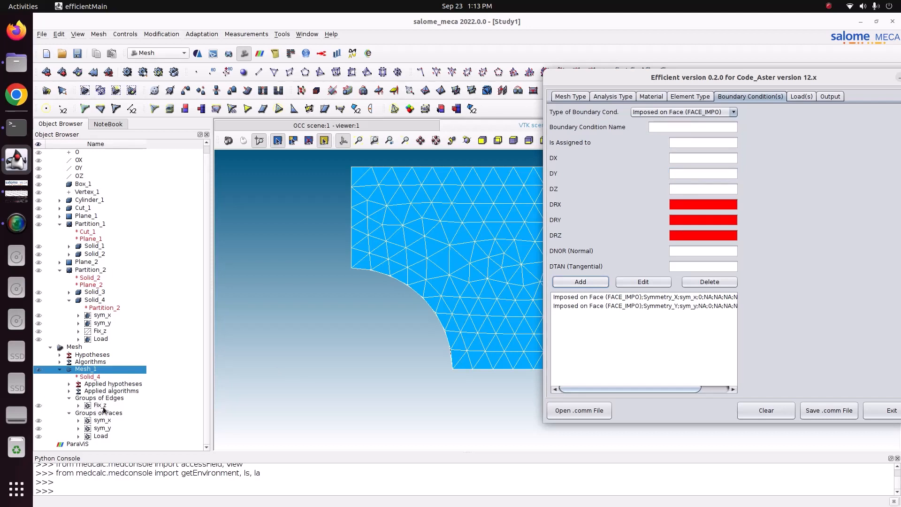
- Add a D.O.F (DDL) on Mesh Group condition named Fixed_Z, assigned to Fix_z, with DZ set to 0
click(647, 112)
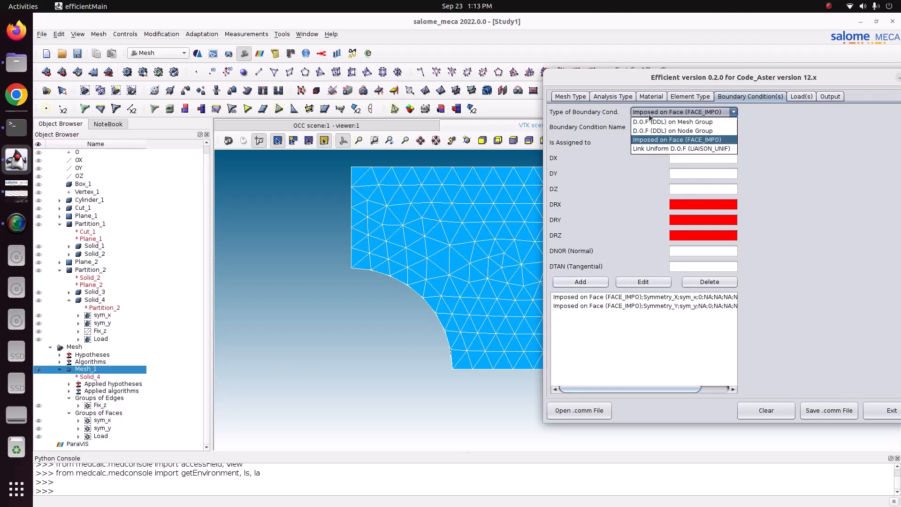
click(677, 121)
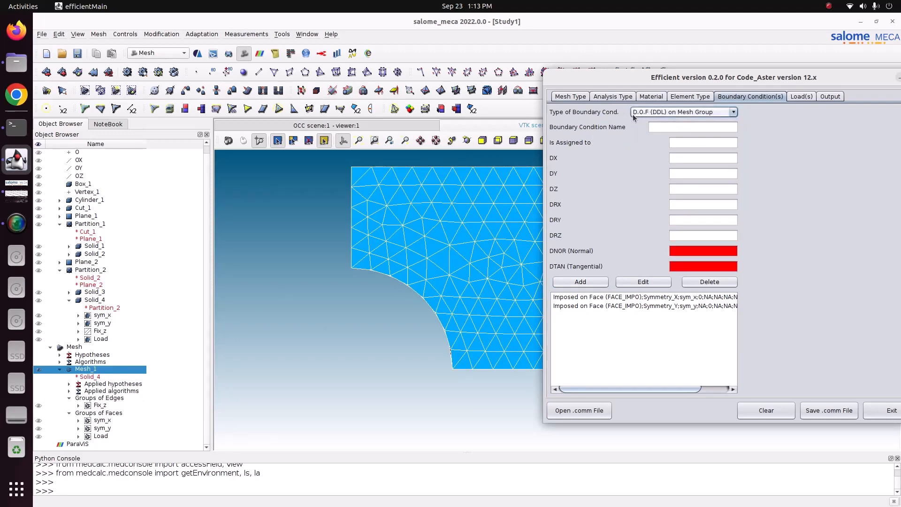
click(704, 125)
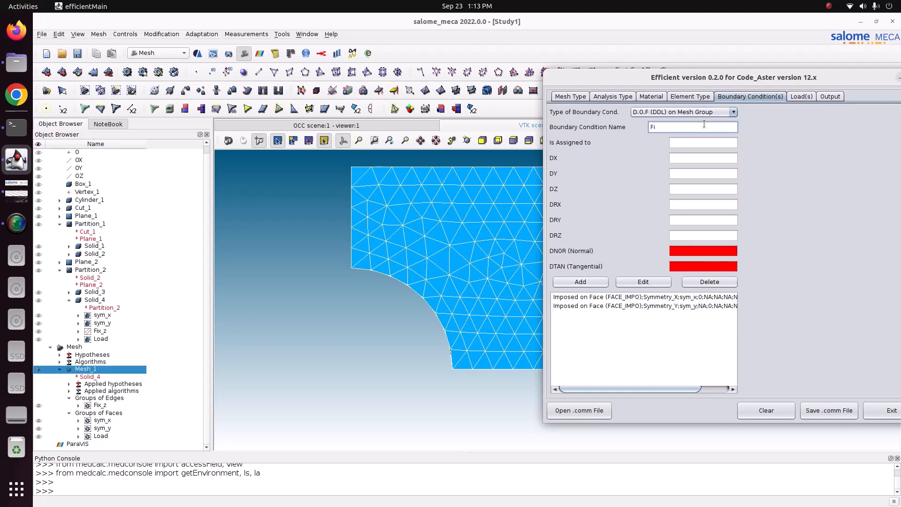
text(xed )
text(Z)
key(Tab)
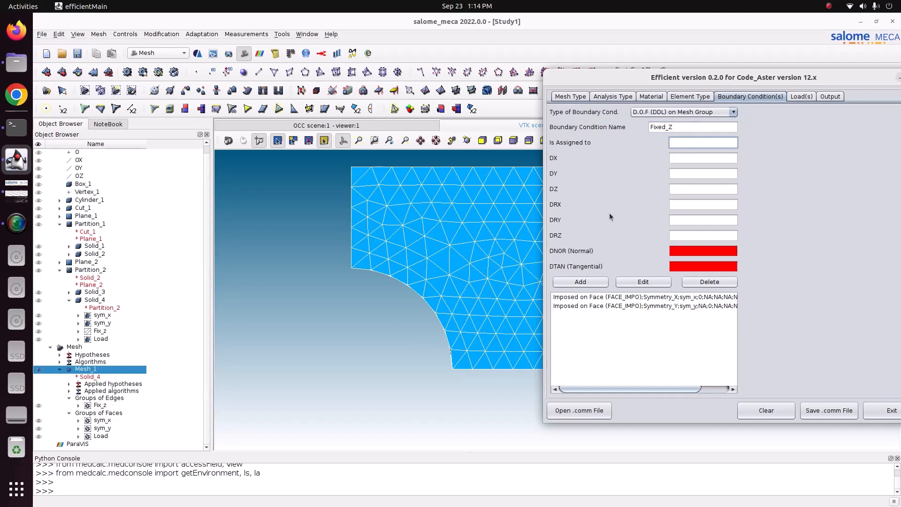
text(Fix)
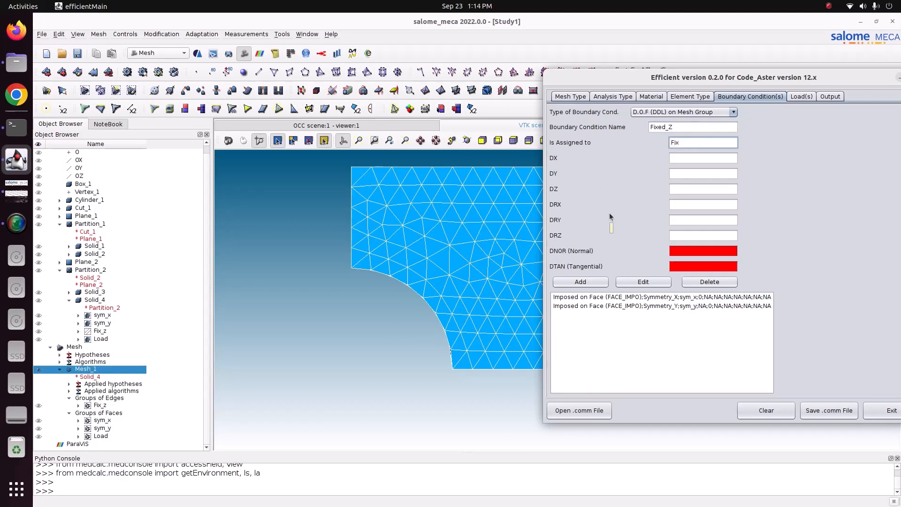
text(_z)
click(686, 190)
text(0)
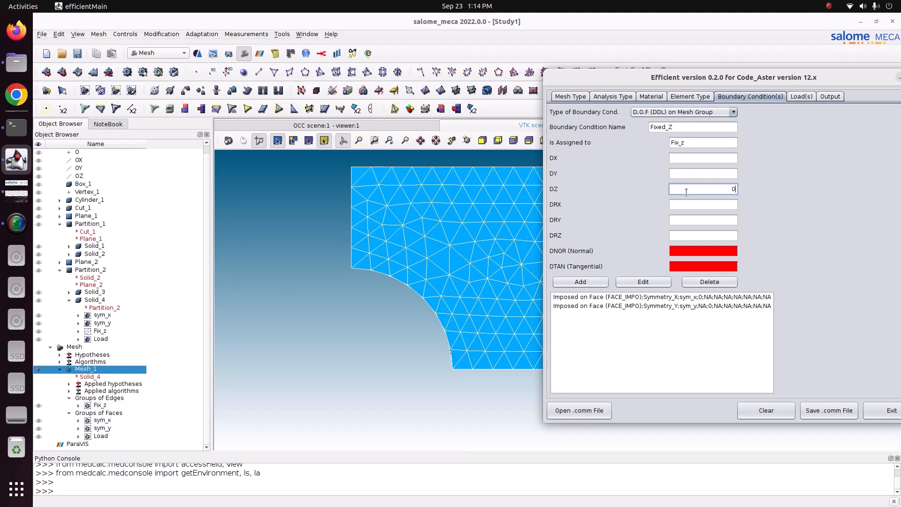
click(582, 283)
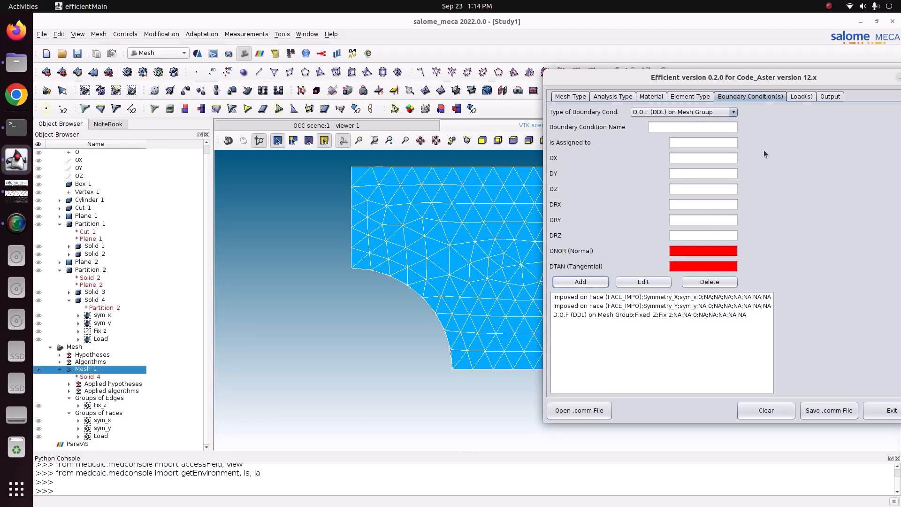
- Set the load type to Force on Face, and rotate the mesh in Salome-Meca to show the end face away from the hole
click(803, 97)
click(695, 127)
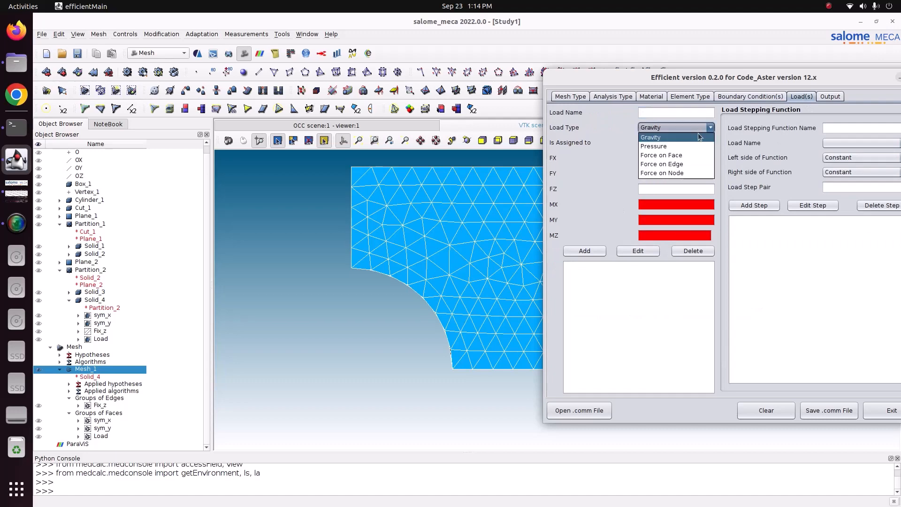
click(693, 155)
click(664, 114)
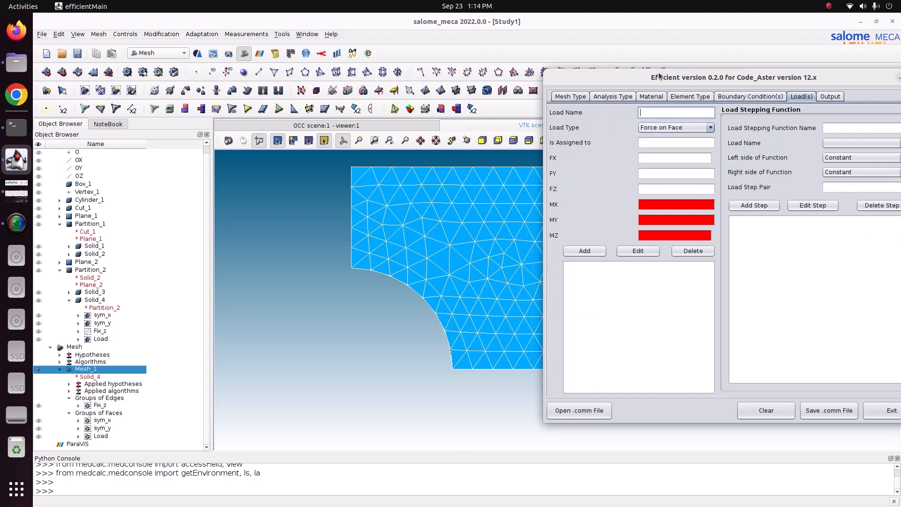
drag(660, 76, 330, 190)
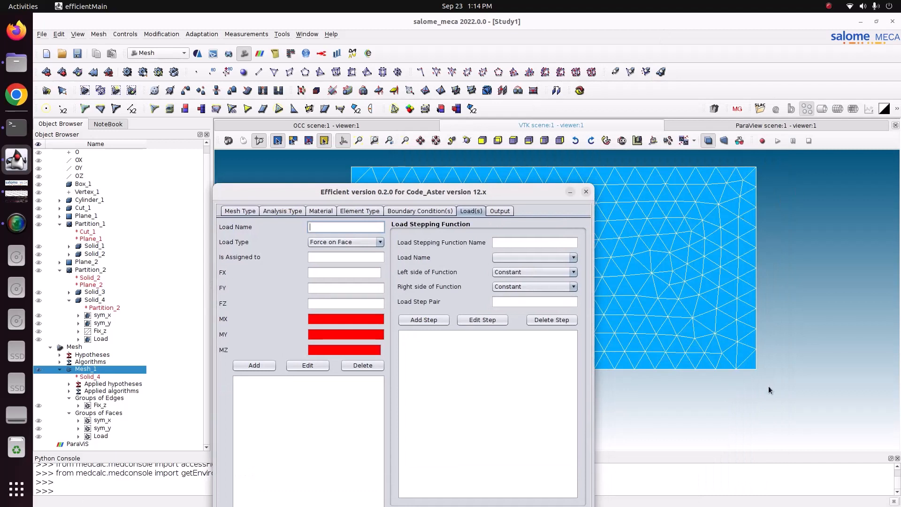
click(329, 242)
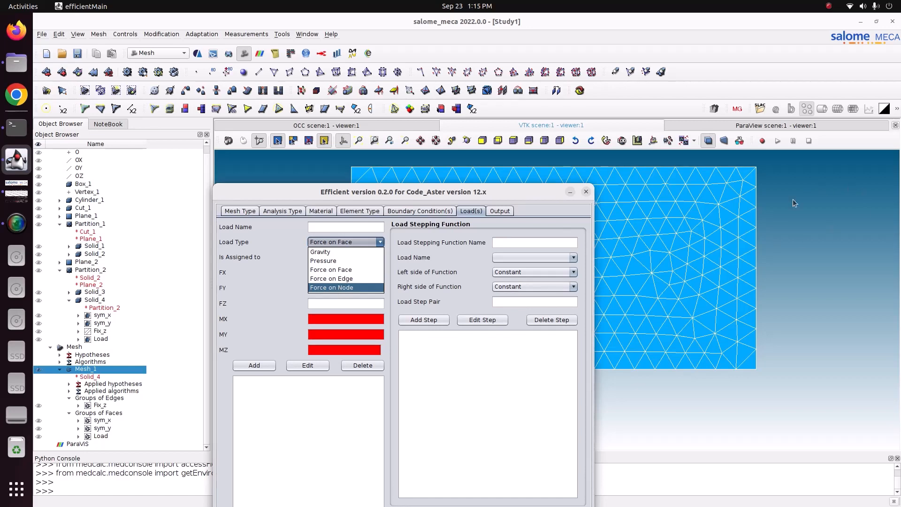
click(468, 142)
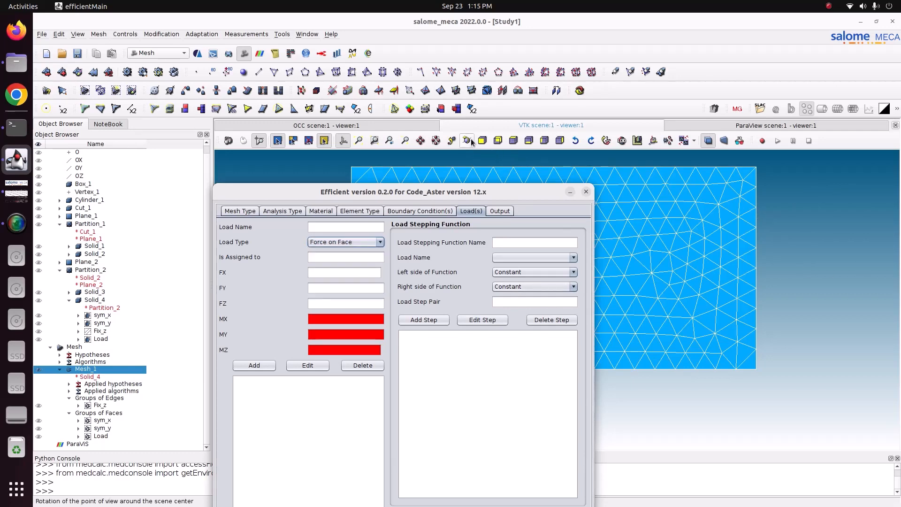
click(468, 141)
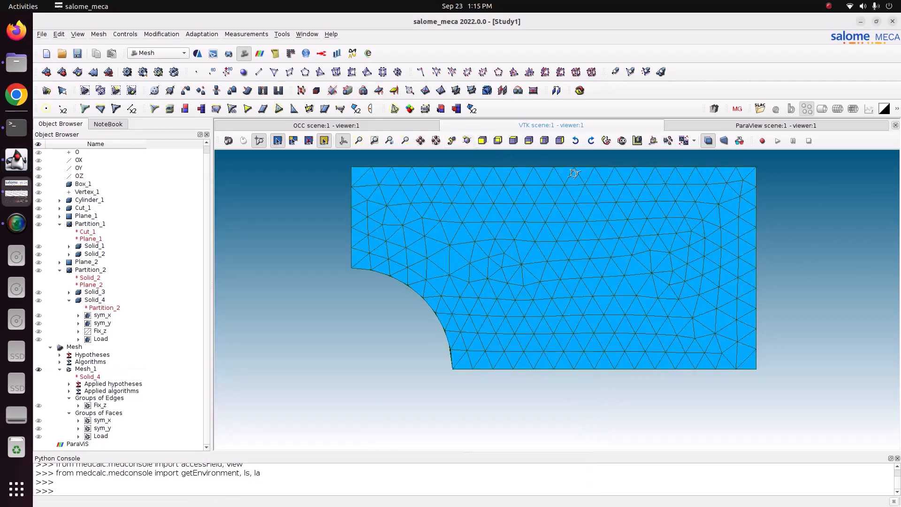
drag(573, 173, 493, 209)
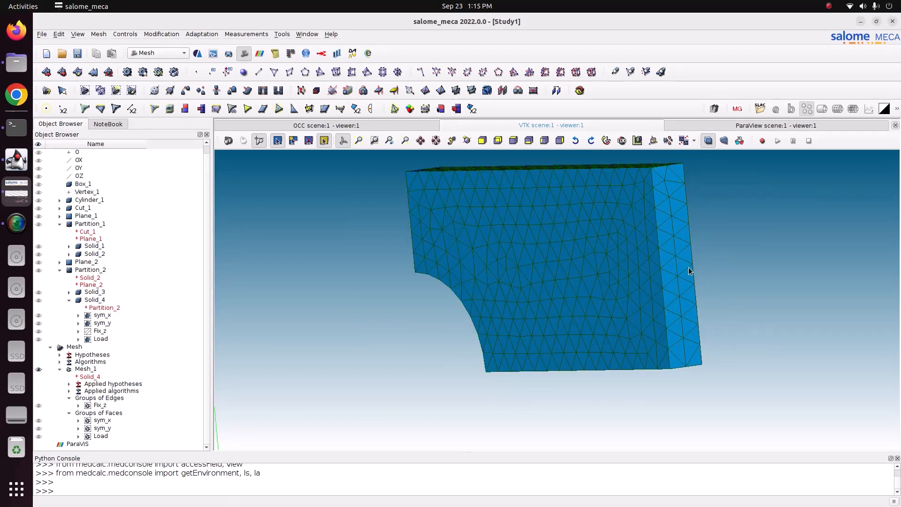
- Switch back to Efficient, name the face force Load, and assign it to the Load group
click(17, 160)
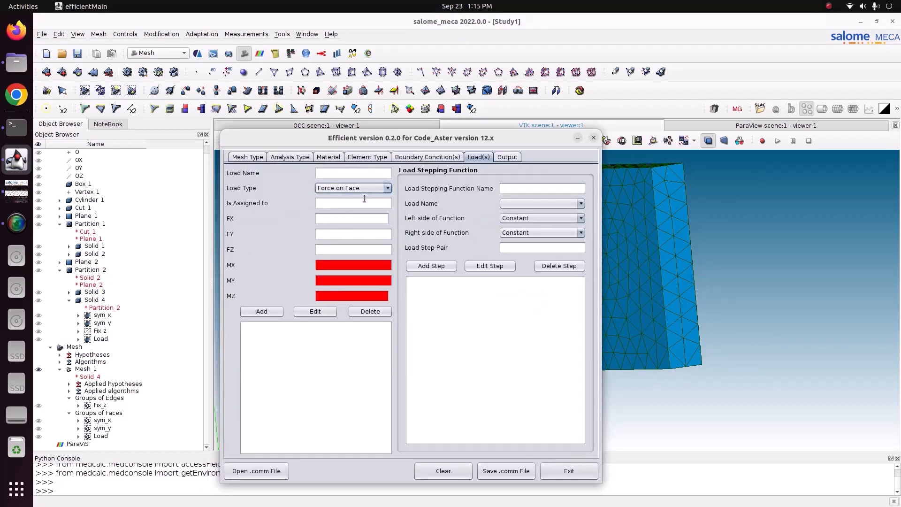
click(340, 175)
text(Load)
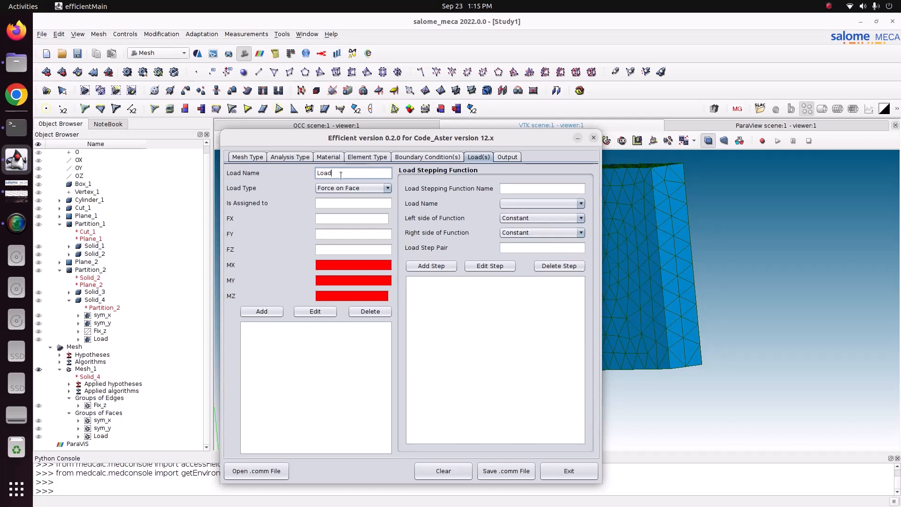
key(Tab)
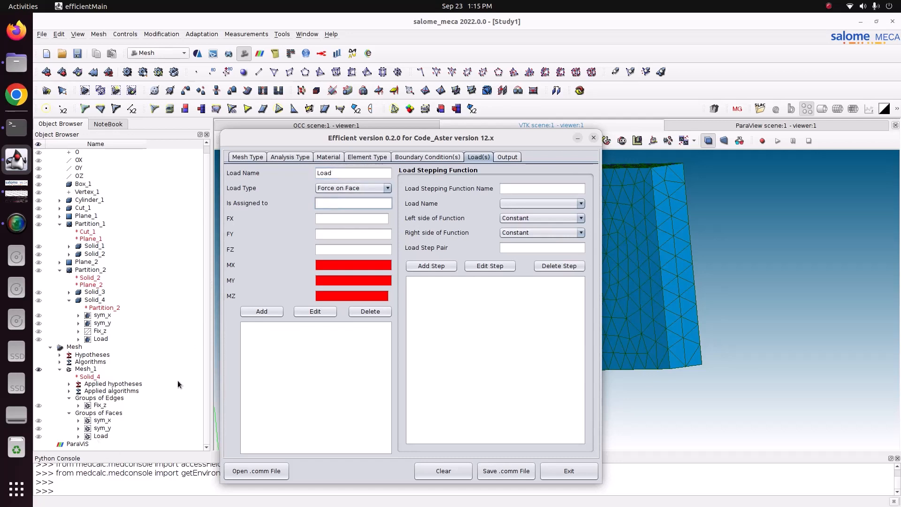
text(Load)
click(326, 219)
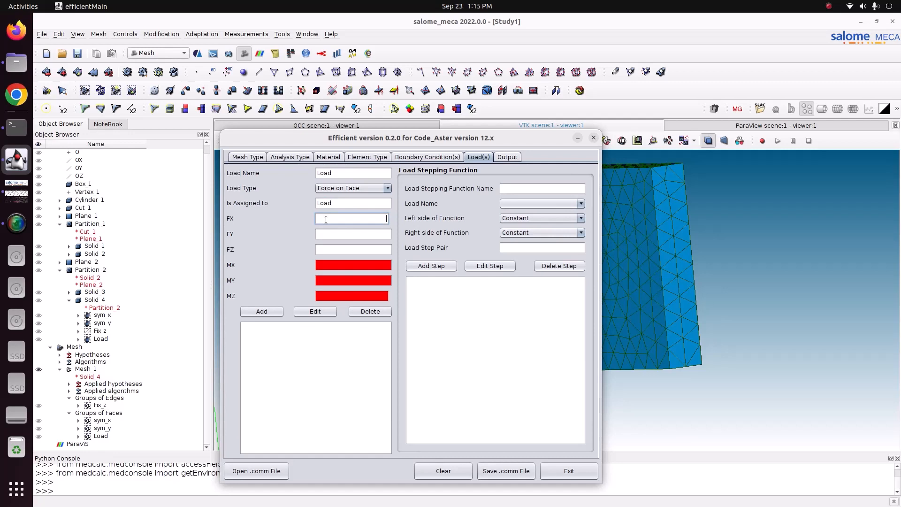
text(1000/0.01)
key(BackSpace)
text(01)
- Set the face force's FX to 1e6 and add it to the load list
drag(352, 218, 388, 218)
text(1e6)
click(275, 311)
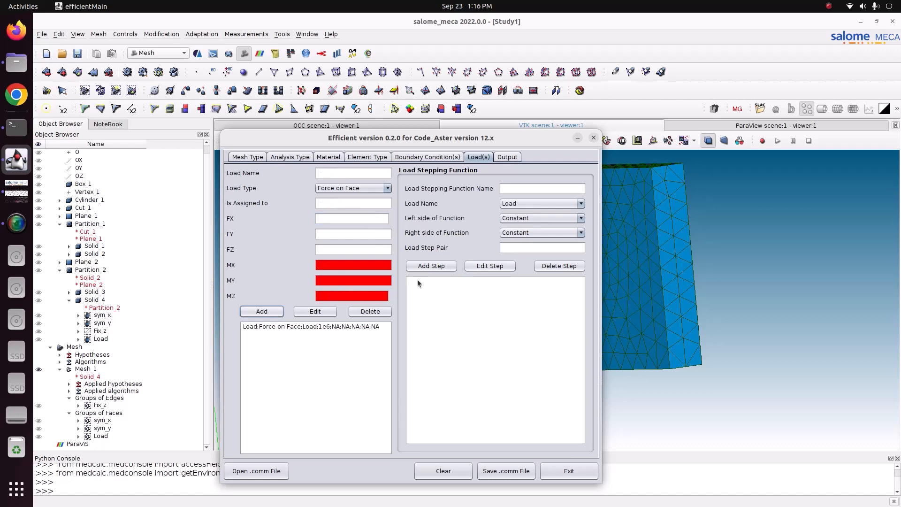
- Select all available MED output options and save the command file as static1.comm in Pictures/CODE_ASTER, inside the folder starting with 8_plate_with_hole
click(506, 157)
click(474, 296)
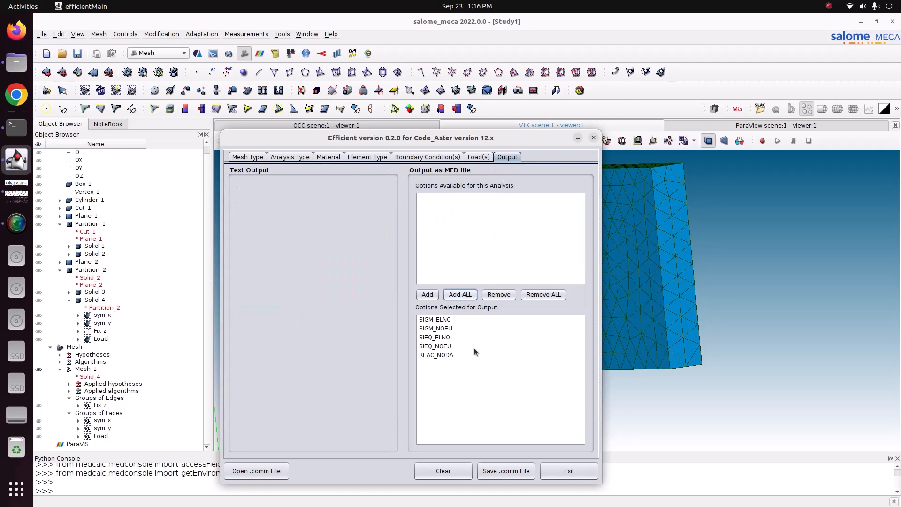
click(502, 473)
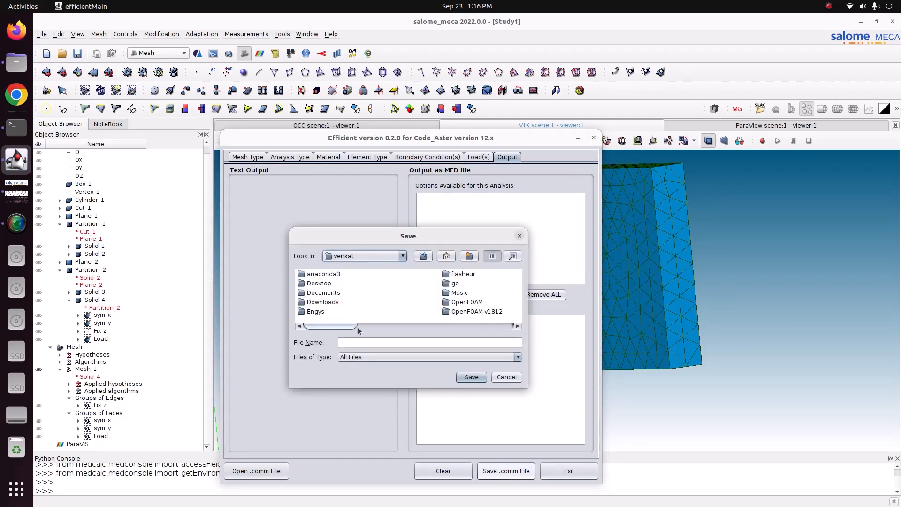
scroll(362, 309, down, 3)
double_click(454, 279)
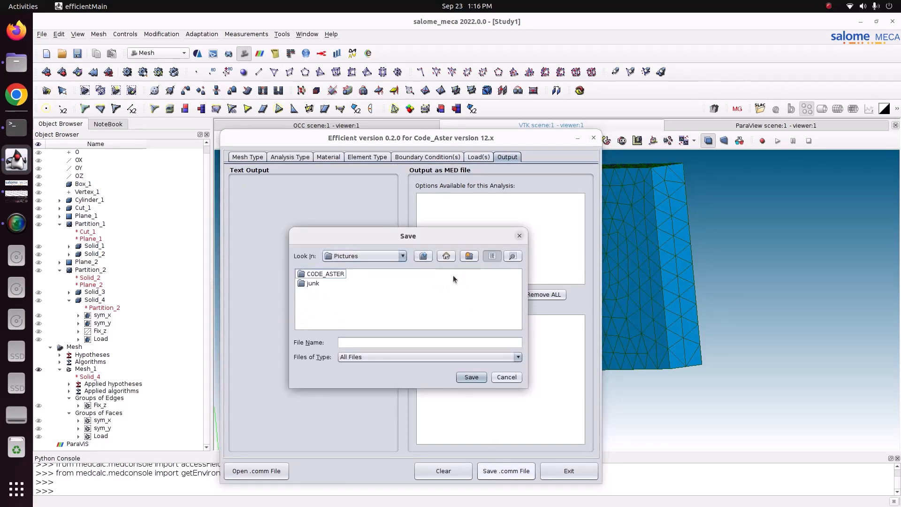
double_click(316, 275)
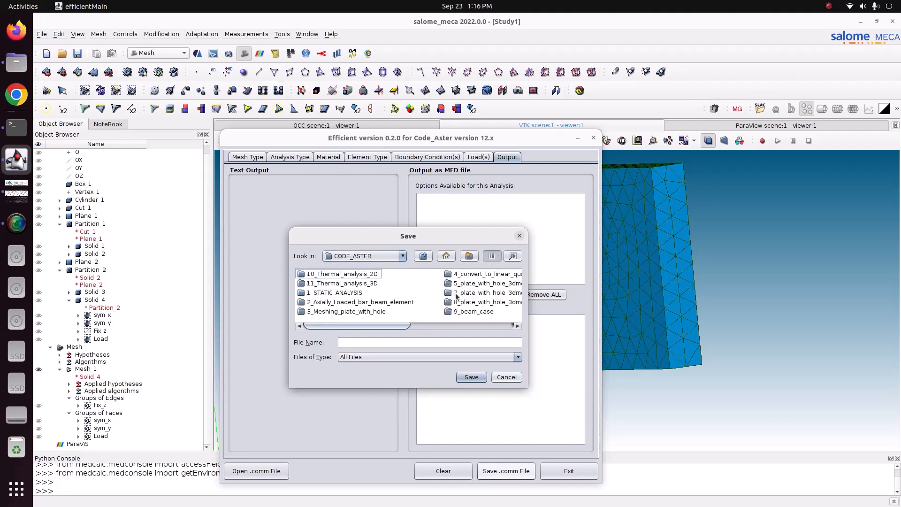
double_click(465, 307)
click(366, 341)
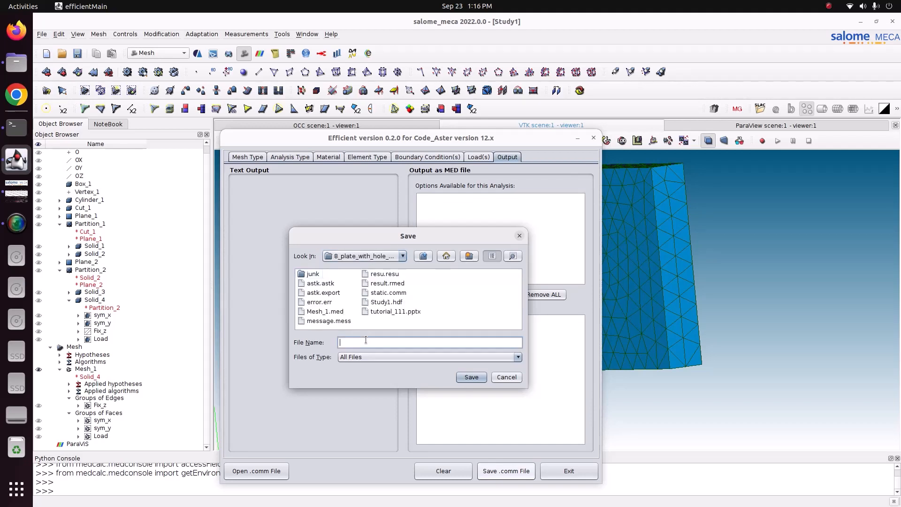
text(static1.comm)
key(Return)
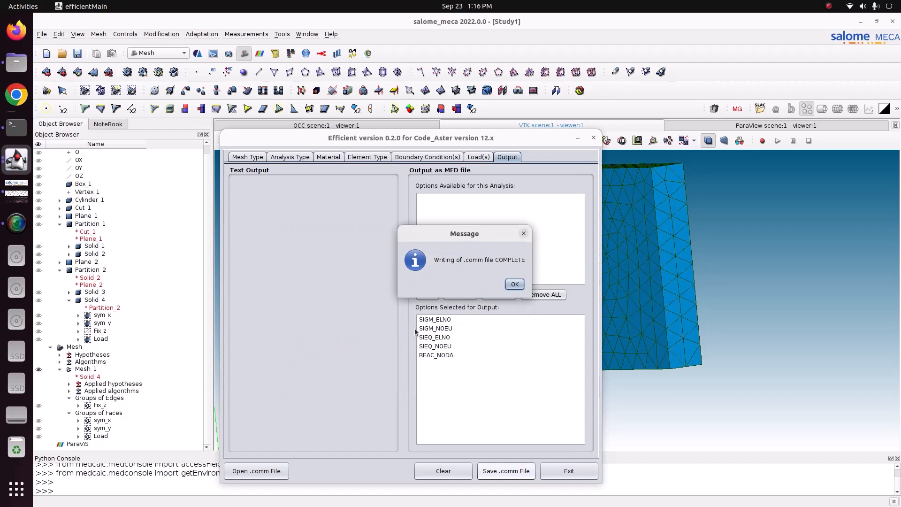
- Exit Efficient and open the folder Pictures/CODE_ASTER/8_plate_with_hole_3dmodel_quater_symmetry in Files
click(513, 287)
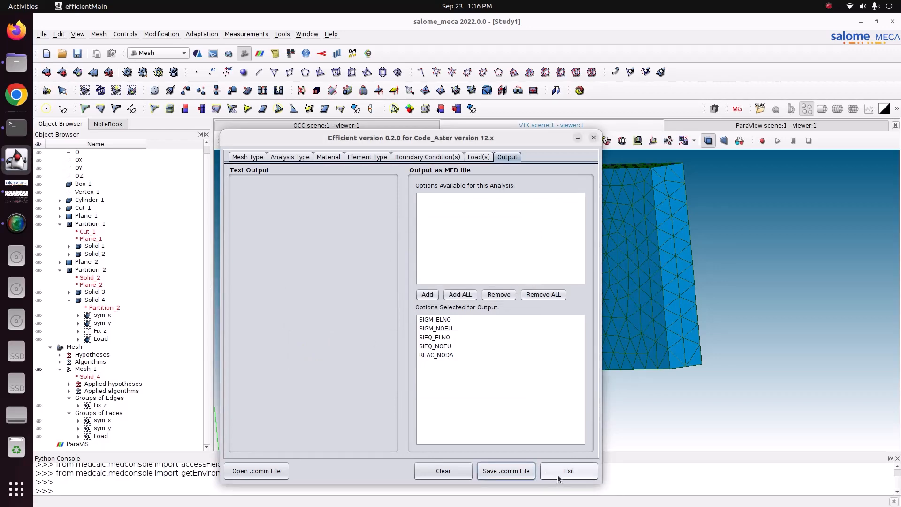
click(557, 475)
click(22, 66)
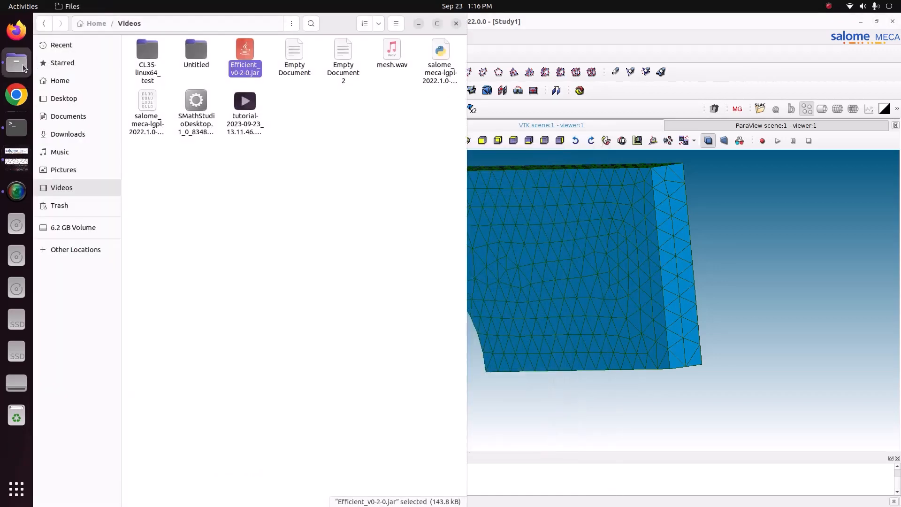
click(67, 173)
double_click(154, 63)
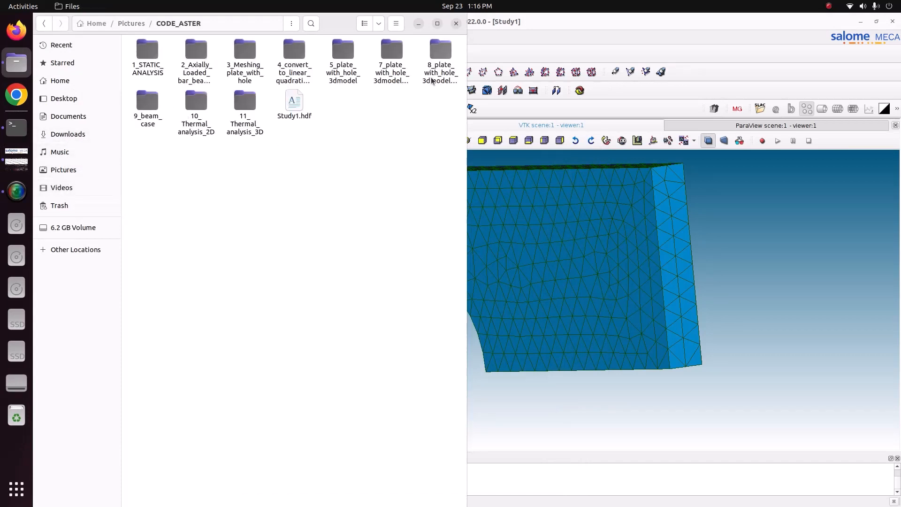
double_click(433, 81)
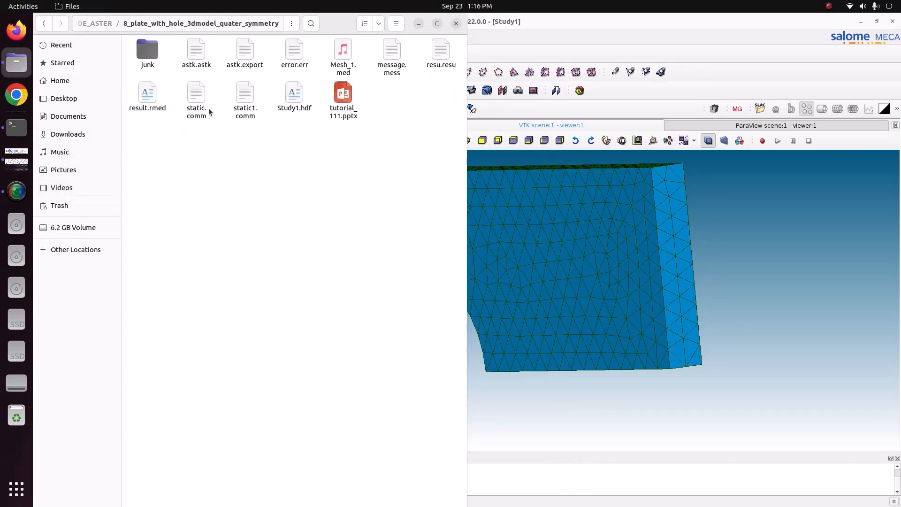
- Move astk.astk, astk.export, error.err, Mesh_1.med, message.mess and resu.resu into the junk folder, replacing the existing copies
drag(212, 111, 178, 53)
click(149, 90)
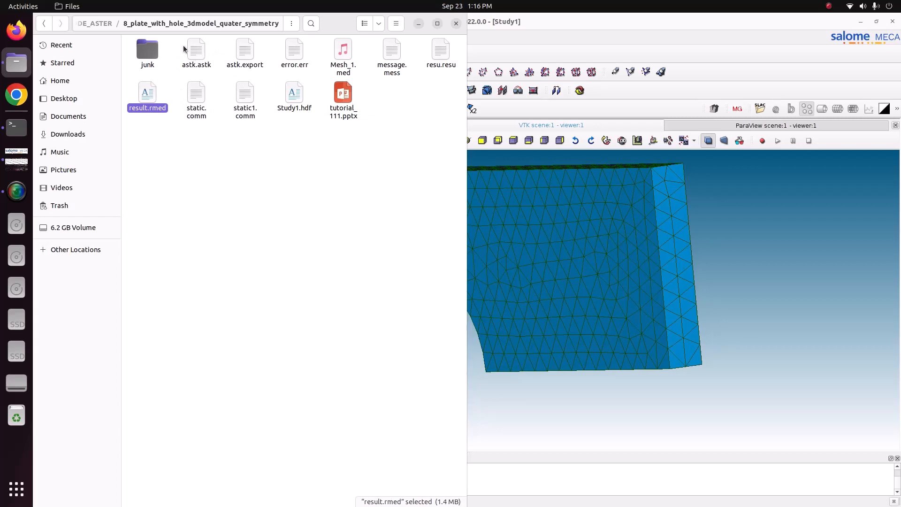
drag(184, 49, 453, 70)
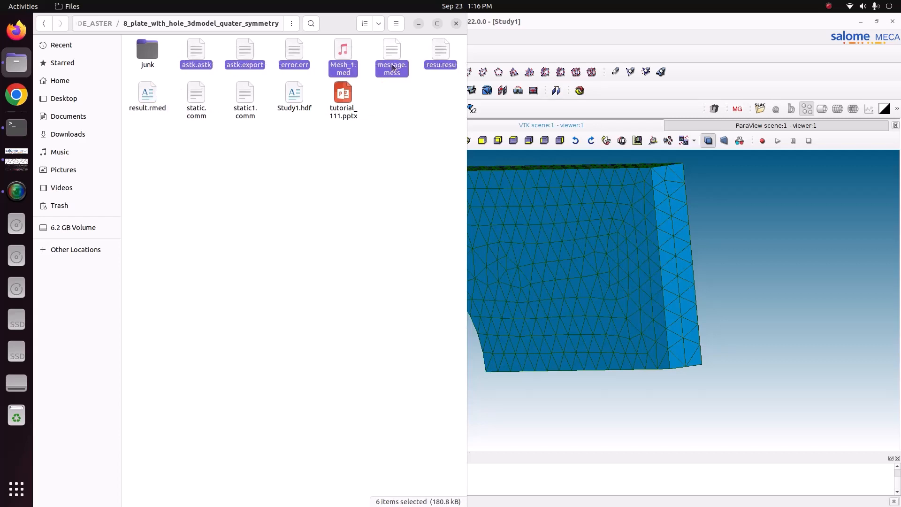
drag(392, 68, 148, 50)
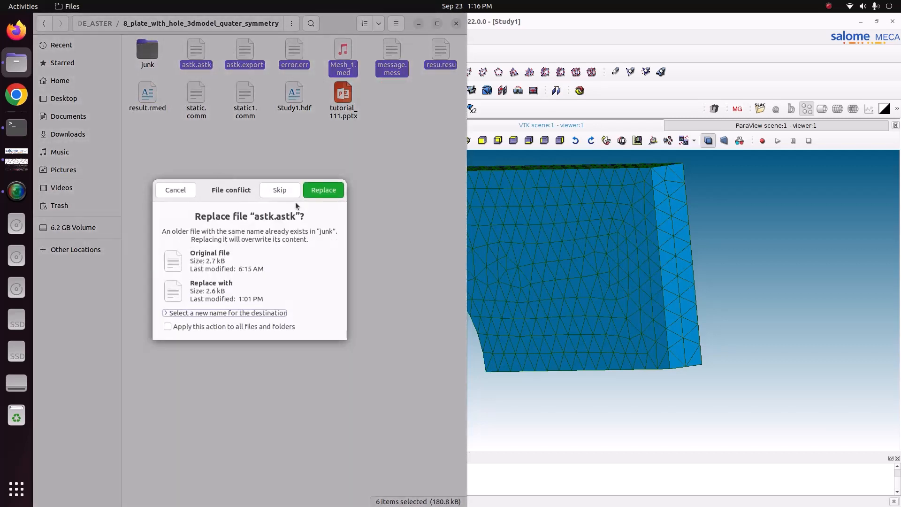
click(322, 192)
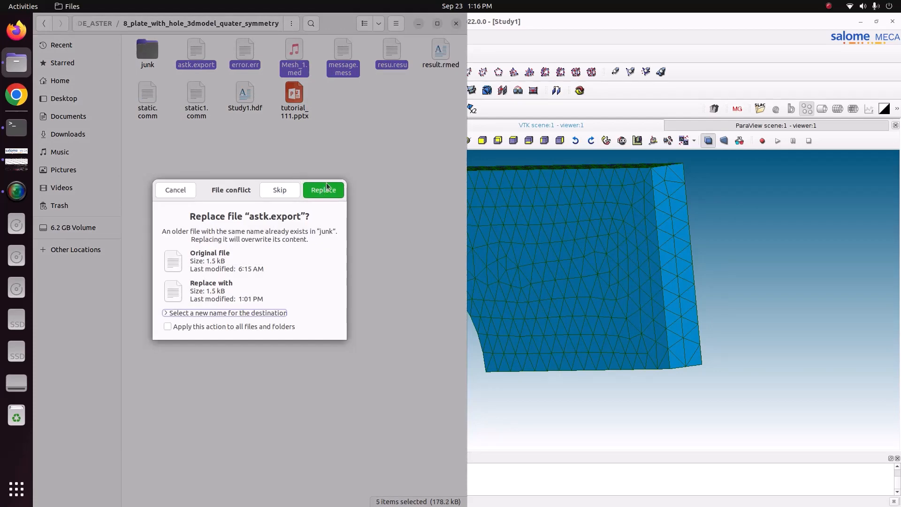
click(327, 188)
click(328, 188)
click(329, 189)
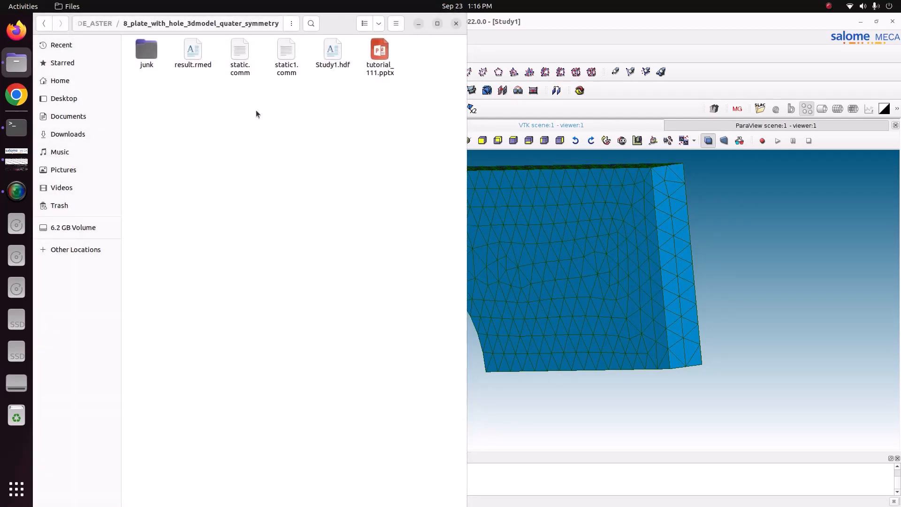
- Move result.rmed and static.comm into the junk folder, replacing the existing copies, and delete the junk folder
click(196, 64)
drag(195, 64, 148, 56)
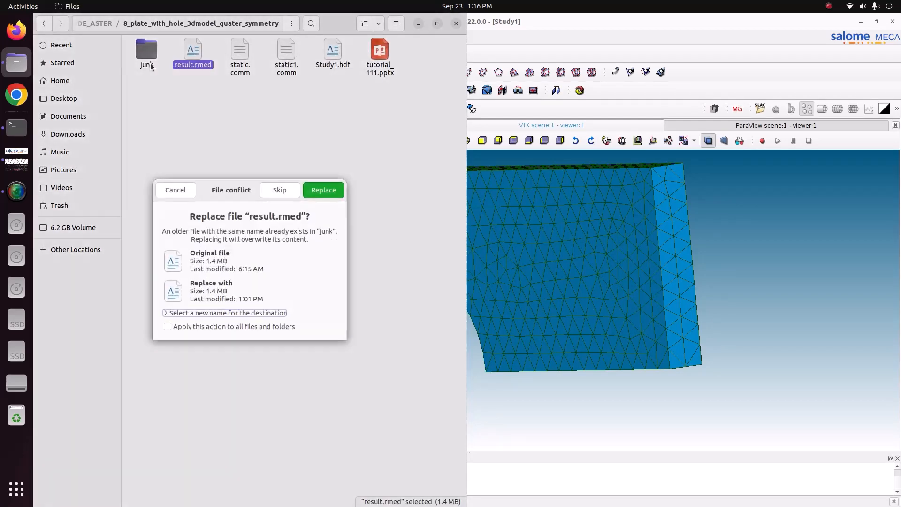
click(322, 194)
click(199, 71)
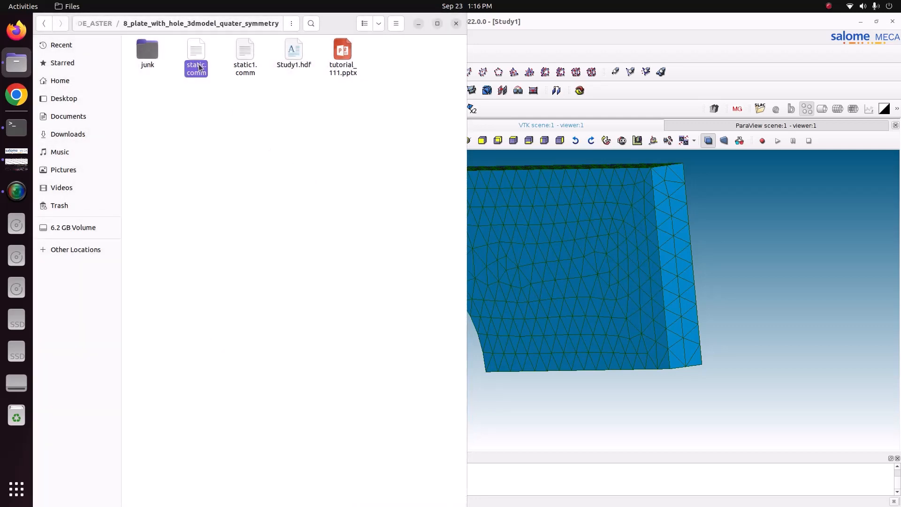
drag(199, 70, 149, 57)
click(323, 192)
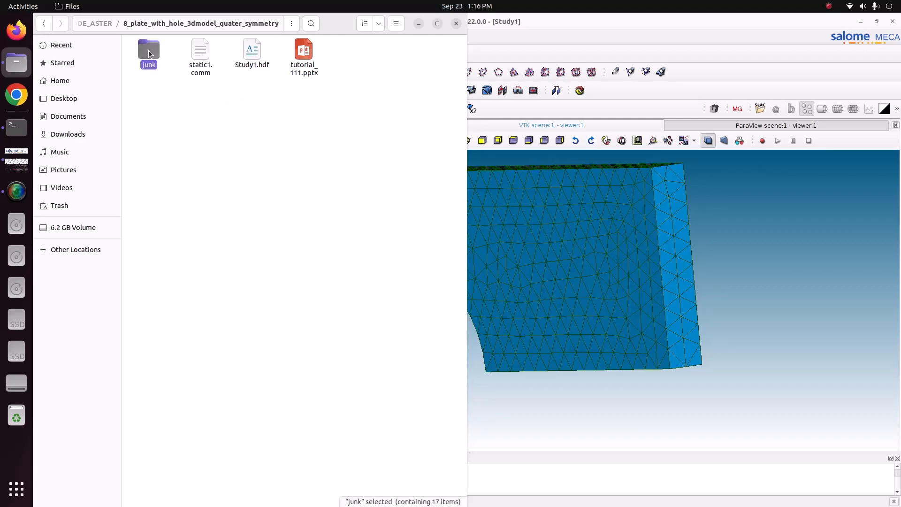
key(Delete)
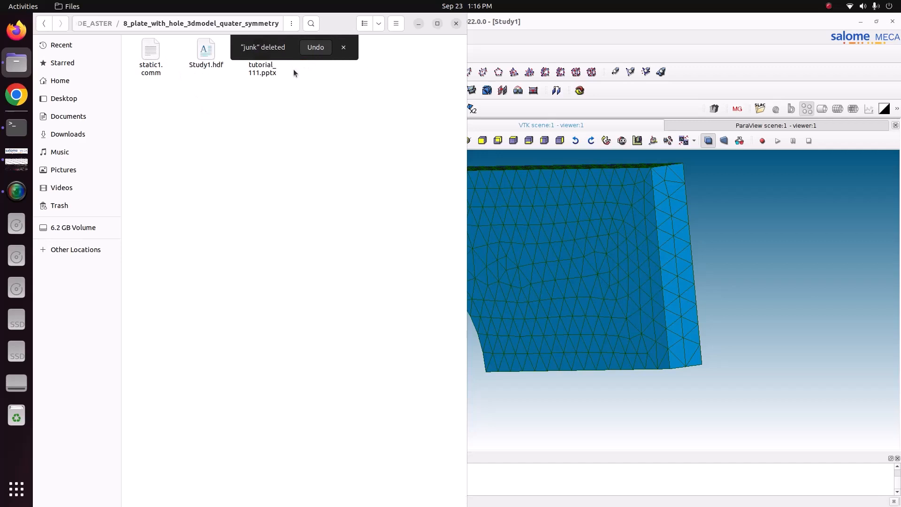
click(344, 47)
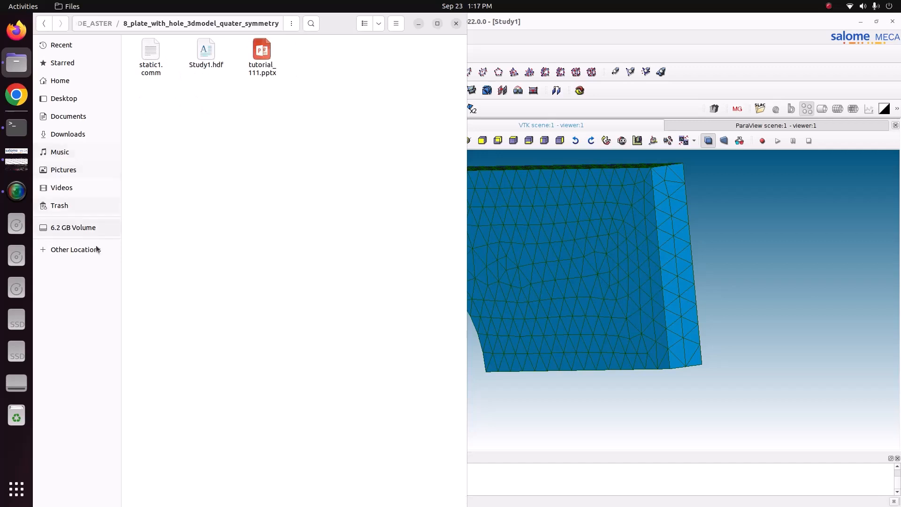
- Switch back to Salome-Meca, save the study, and launch ASTK from the code_aster plugins
click(14, 155)
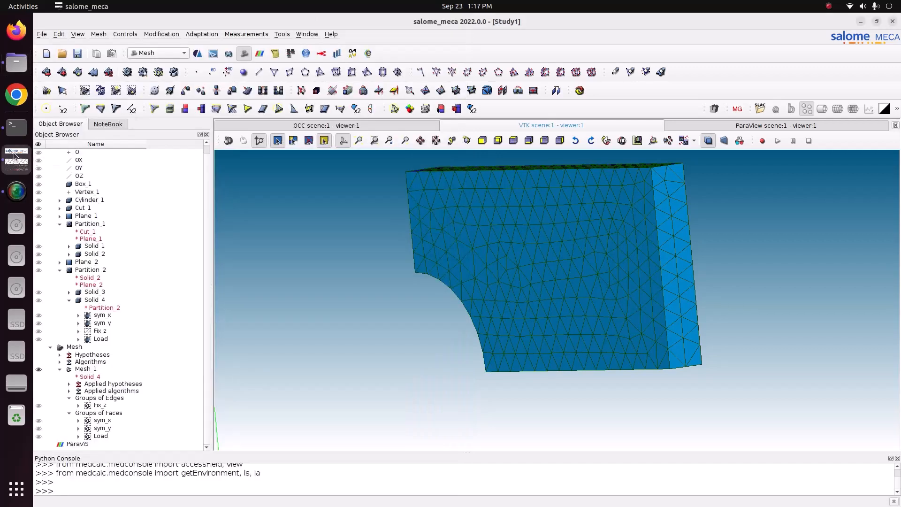
click(77, 54)
click(282, 34)
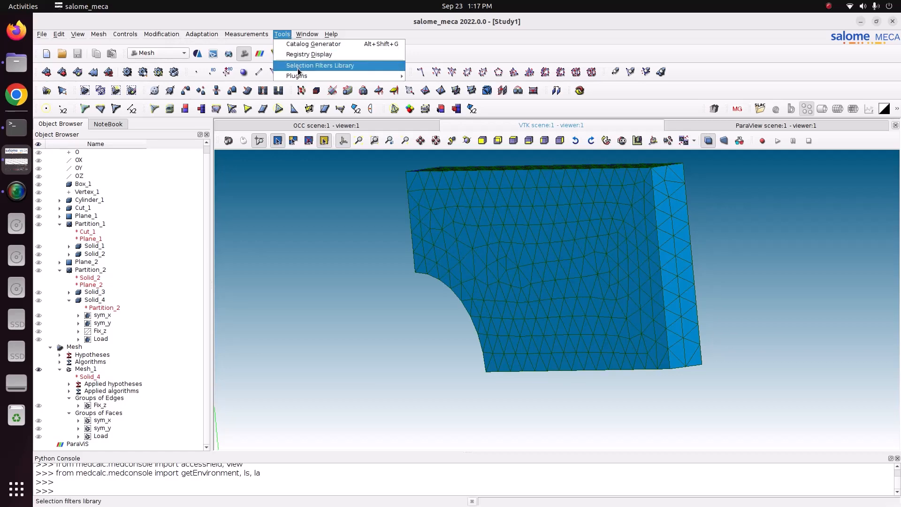
mouse_move(300, 77)
mouse_move(475, 109)
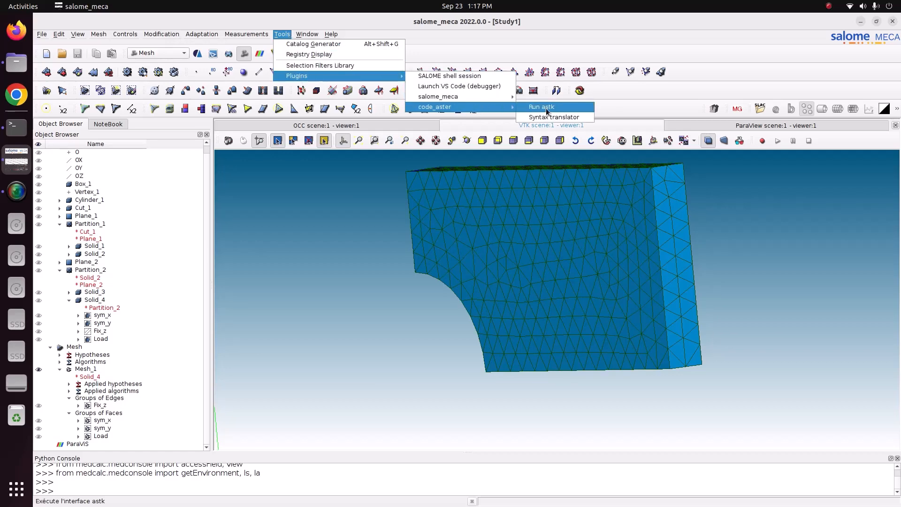
click(540, 113)
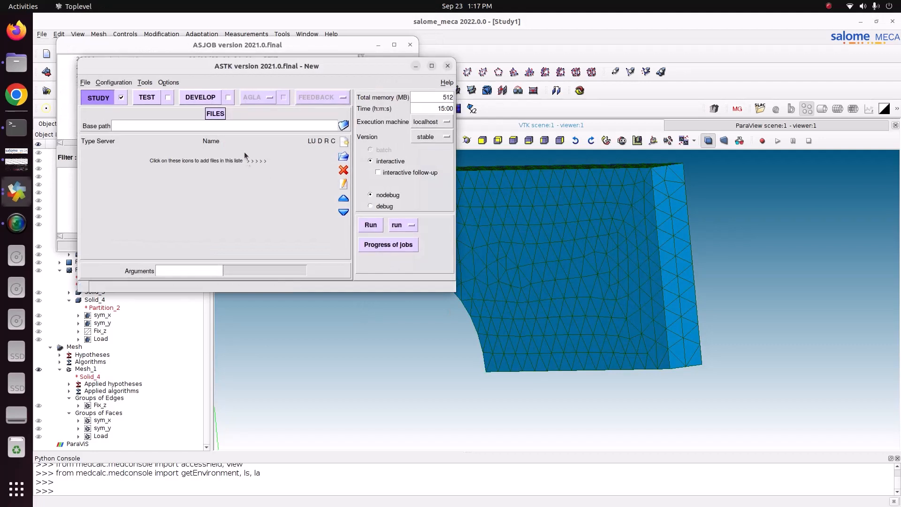
- Set the ASTK base path to the Pictures/CODE_ASTER/8_plate_with_hole_3dmodel_quater_symmetry folder
click(343, 125)
double_click(189, 179)
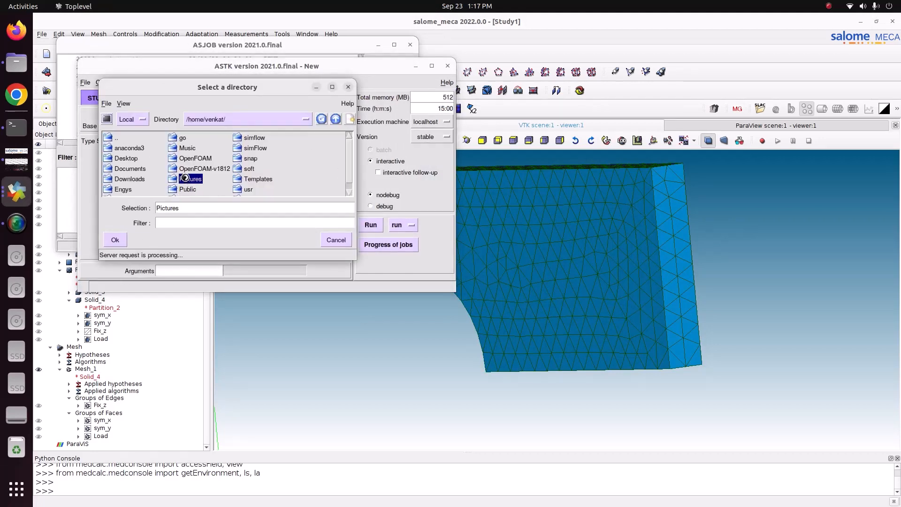
double_click(187, 137)
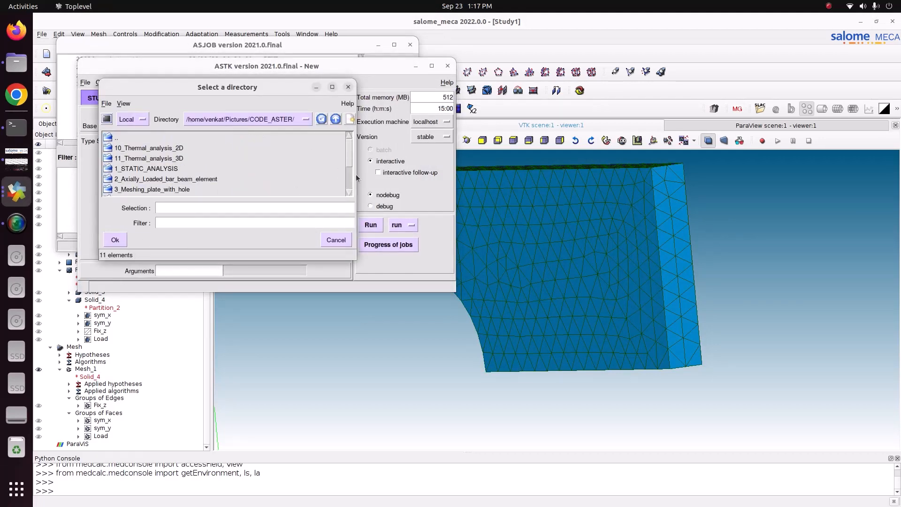
scroll(348, 155, down, 2)
click(176, 189)
double_click(175, 190)
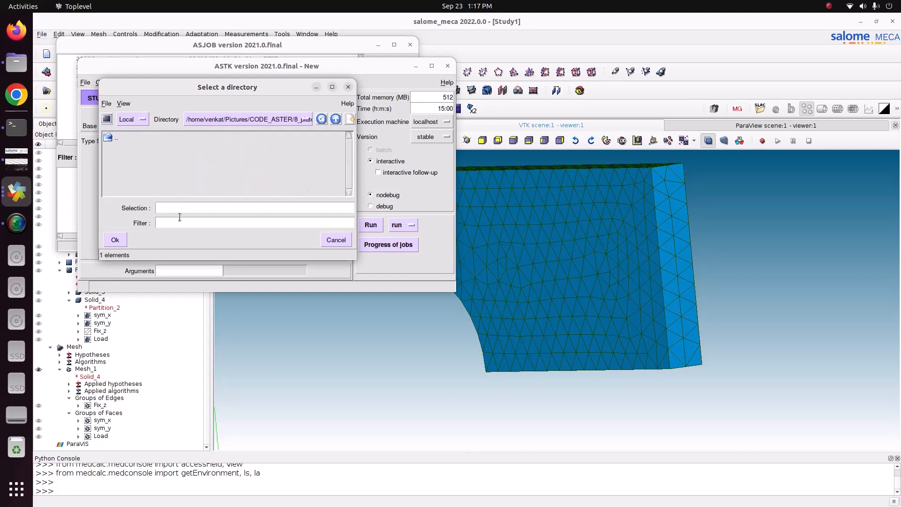
click(115, 240)
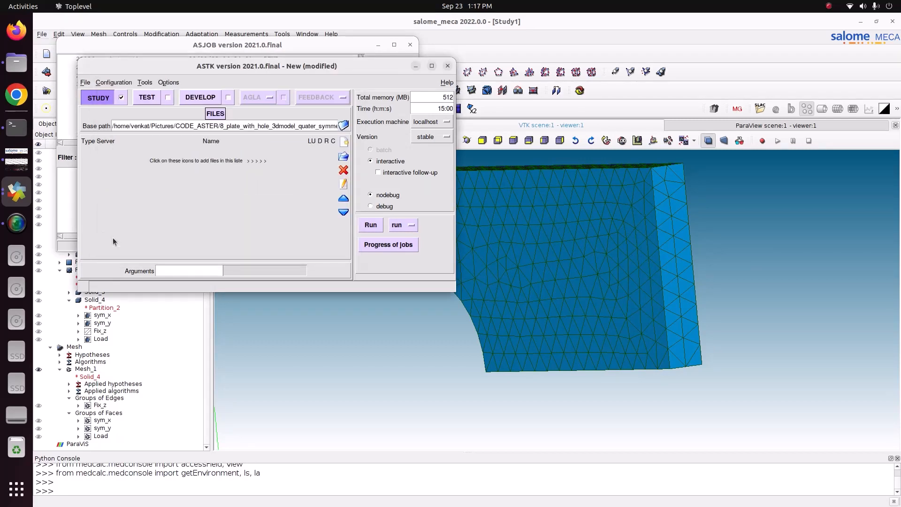
- Add six empty file entries to the ASTK study's file list
click(341, 145)
click(341, 145)
click(341, 145)
click(341, 146)
click(341, 146)
click(341, 145)
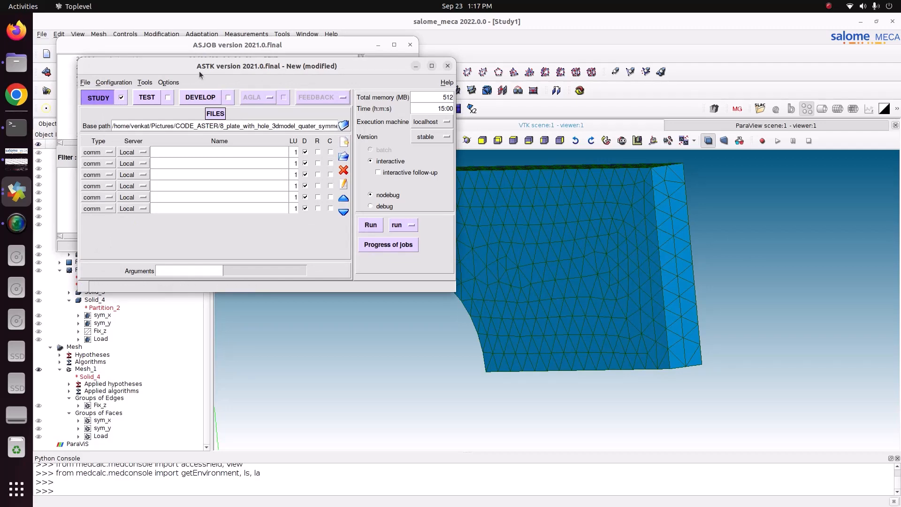
- Arrange the case folder in Files on the left half of the desktop and ASTK on the right half
drag(223, 70, 657, 163)
click(16, 62)
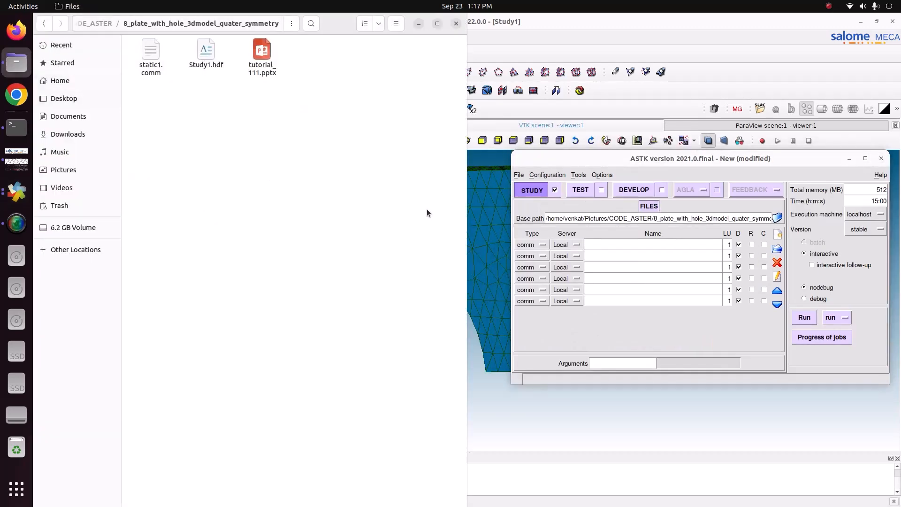
key(super+Right)
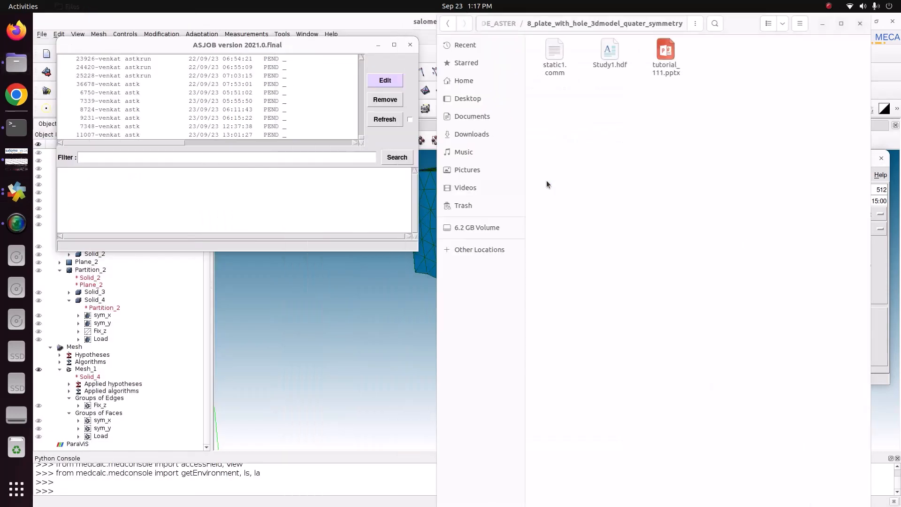
key(super+Left)
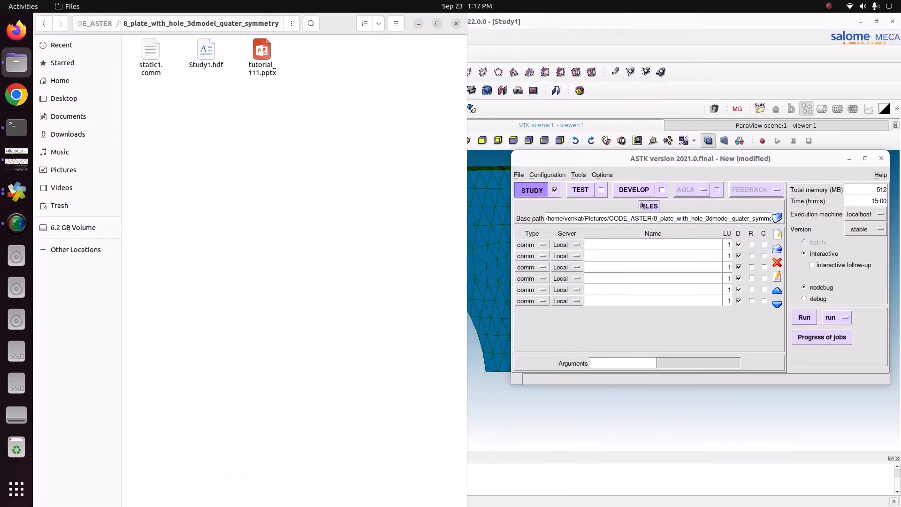
click(672, 264)
key(super+Right)
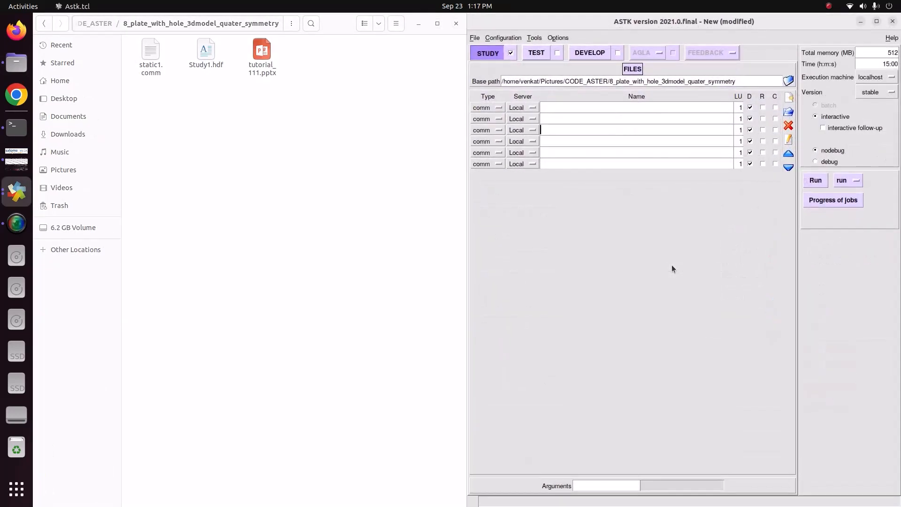
- Name the first comm entry static1.comm, and set the second entry's type to mail and the third's to mess
click(561, 105)
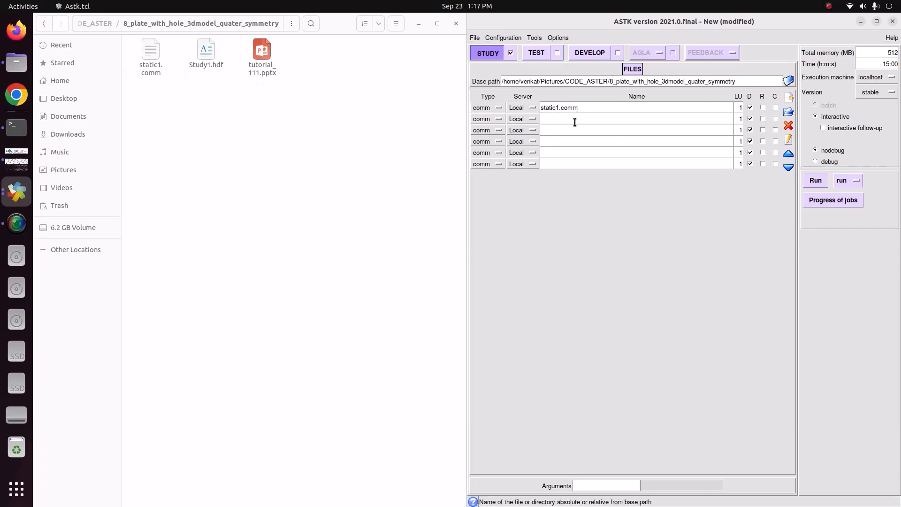
click(488, 118)
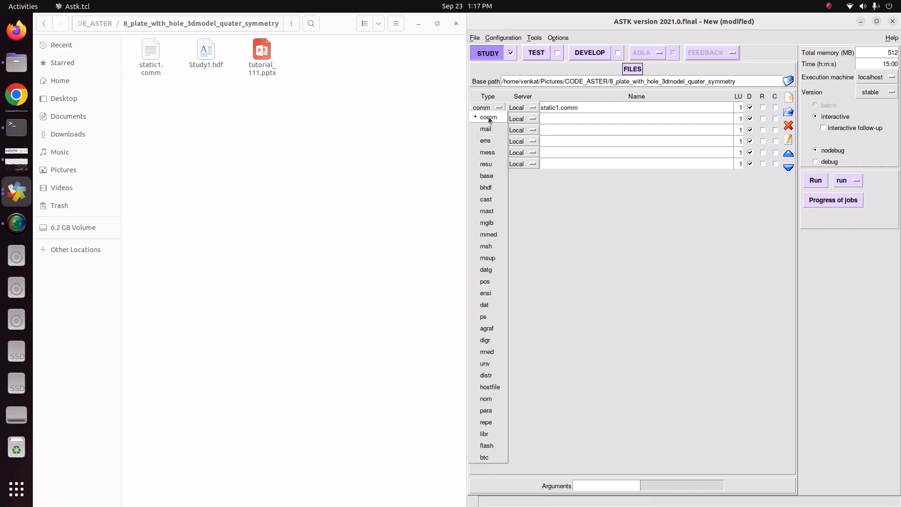
click(490, 127)
click(490, 130)
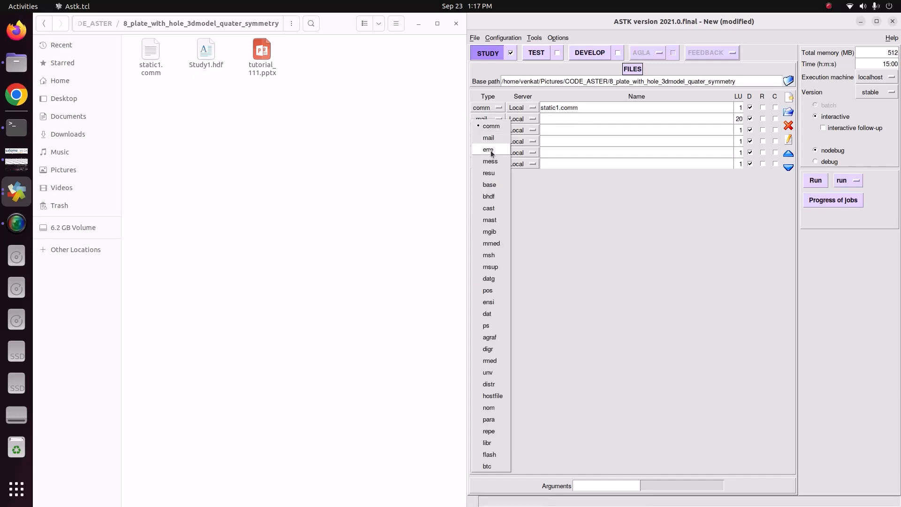
click(489, 159)
- Set the fourth file entry's type to resu, the fifth's to erre and the sixth's to rmed
click(488, 140)
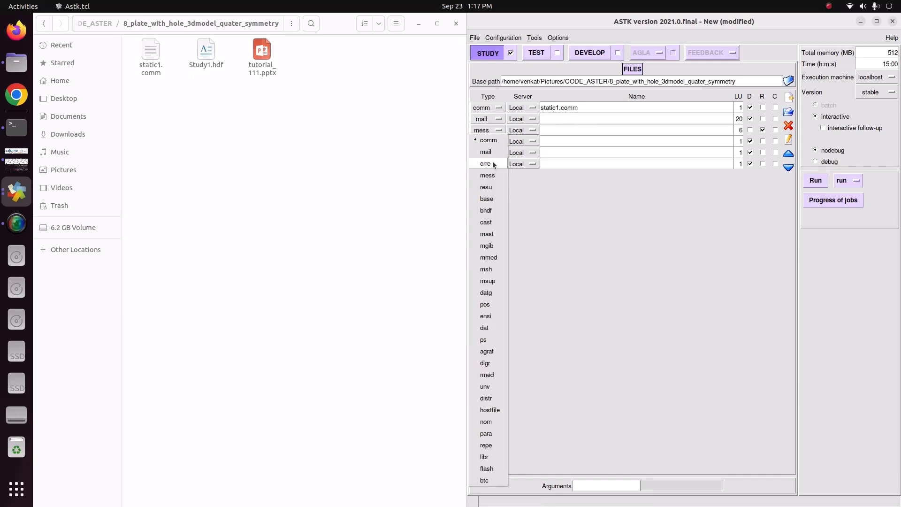
click(492, 162)
click(489, 143)
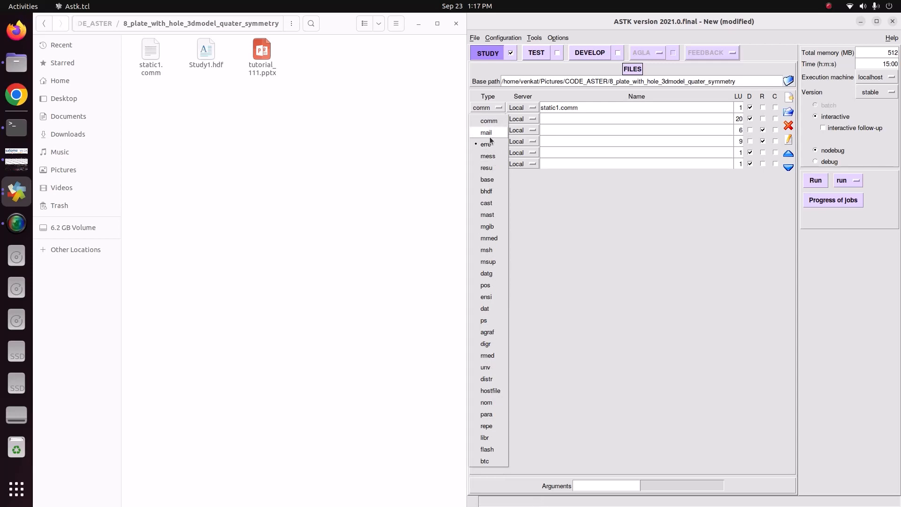
click(490, 167)
click(490, 153)
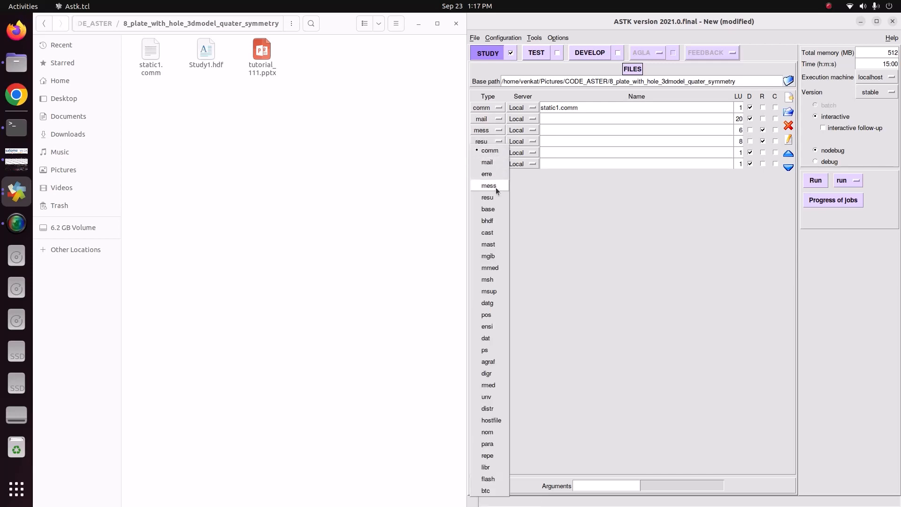
click(492, 168)
click(492, 167)
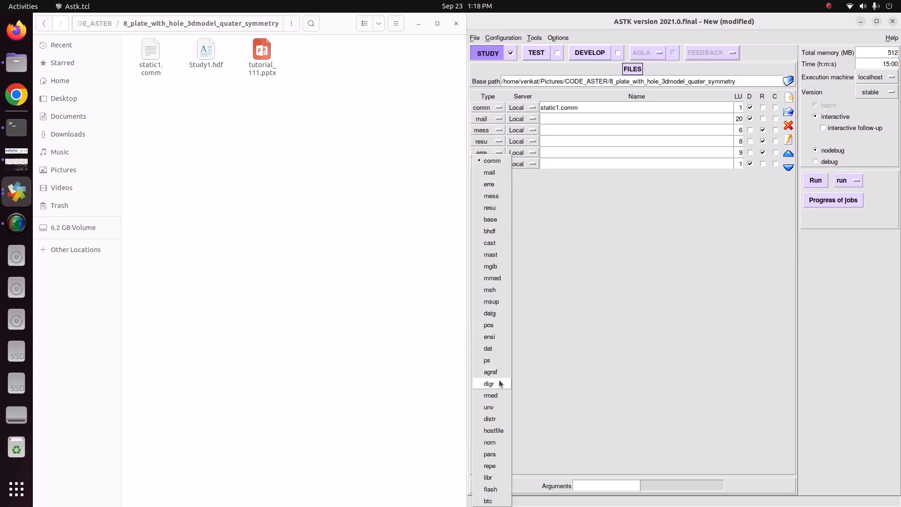
click(497, 395)
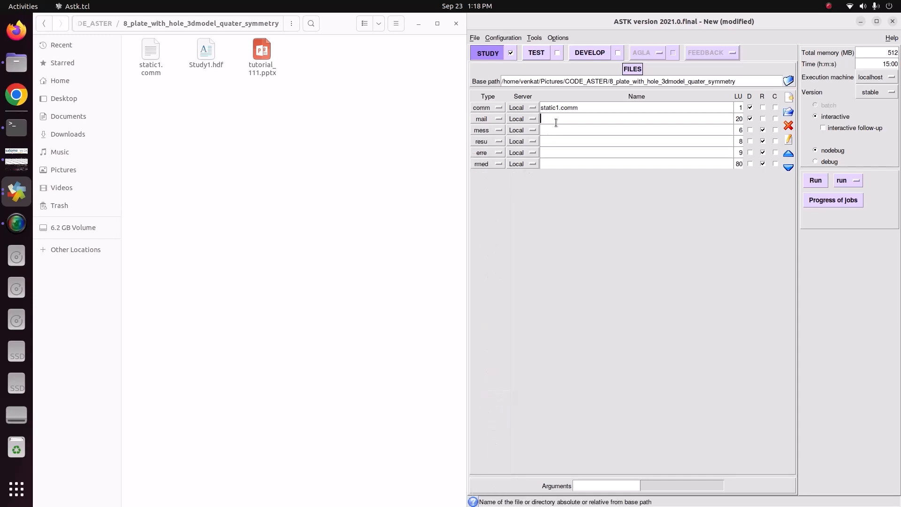
- Switch to Salome-Meca and export Mesh_1 to the case folder as a MED 4.1 file named Mesh_1
click(17, 157)
right_click(97, 368)
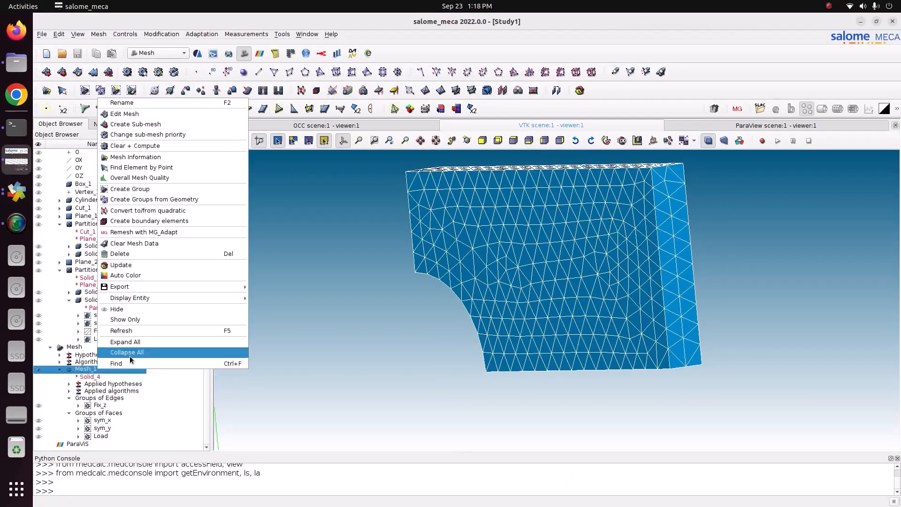
mouse_move(187, 286)
click(283, 288)
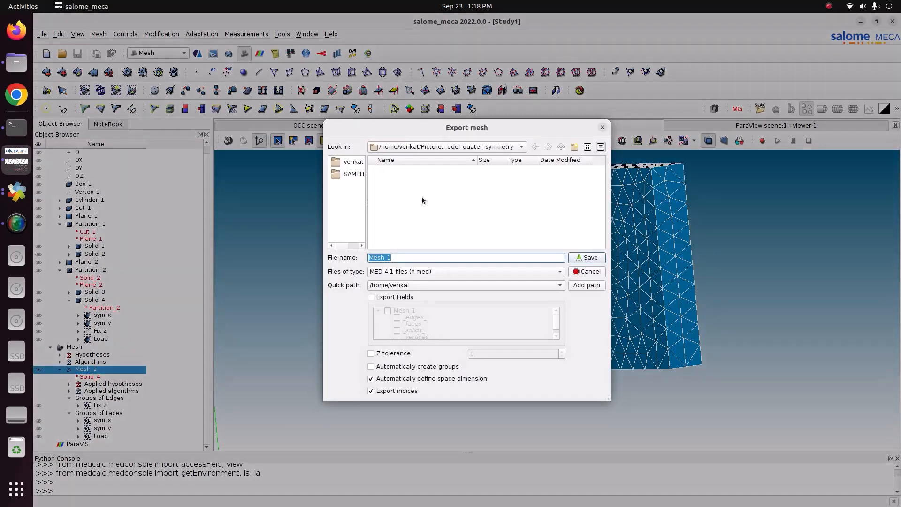
click(596, 259)
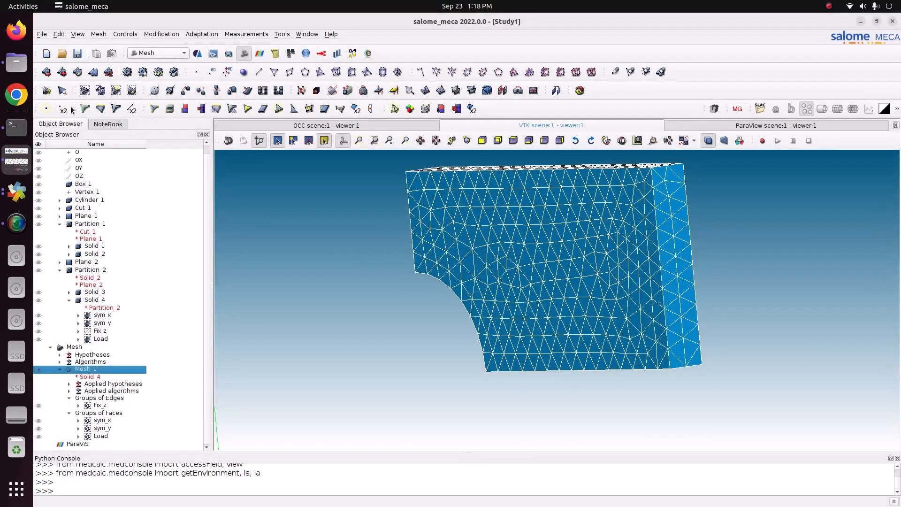
- Back in ASTK, name the mail, mess, resu, erre and rmed entries Mesh_1.med, message.mess, resu.resu, error.err and result.rmed
click(16, 62)
click(148, 55)
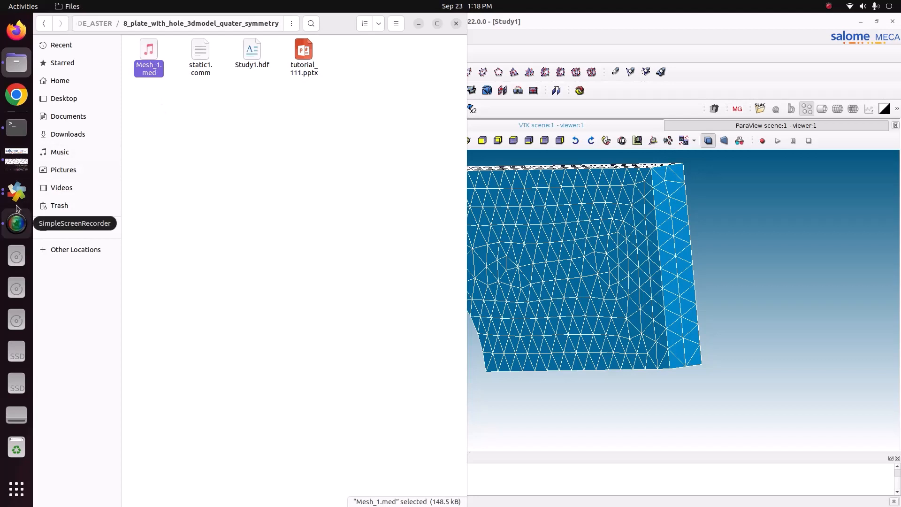
click(16, 191)
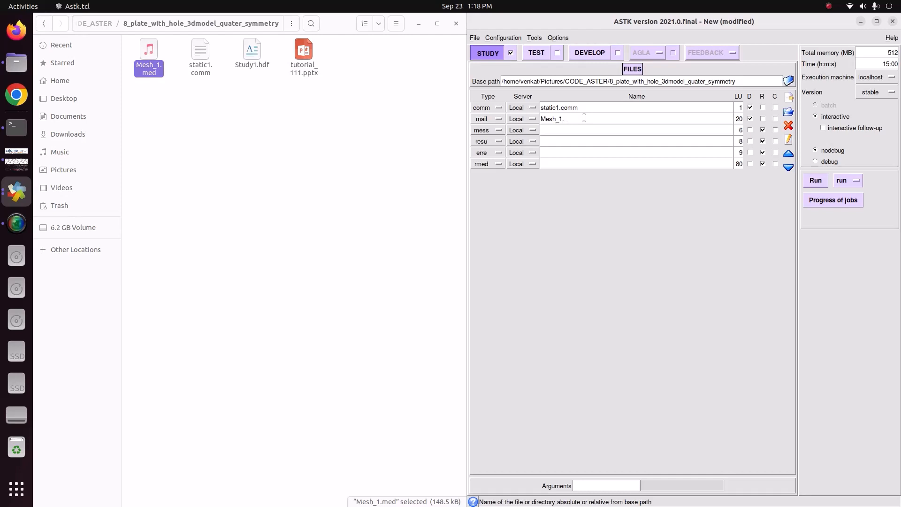
click(578, 133)
text(message.mess)
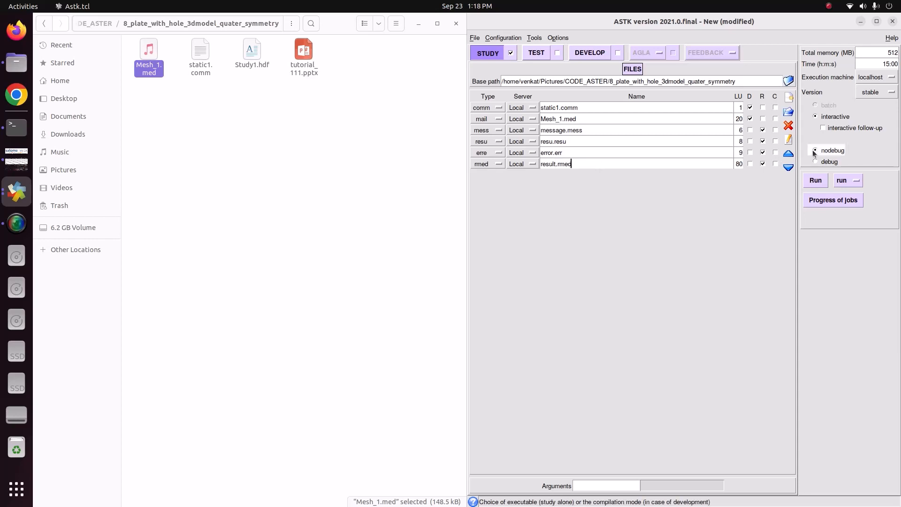
- Enable interactive follow-up for the ASTK study and set its total memory to 2048 MB
click(844, 128)
double_click(894, 52)
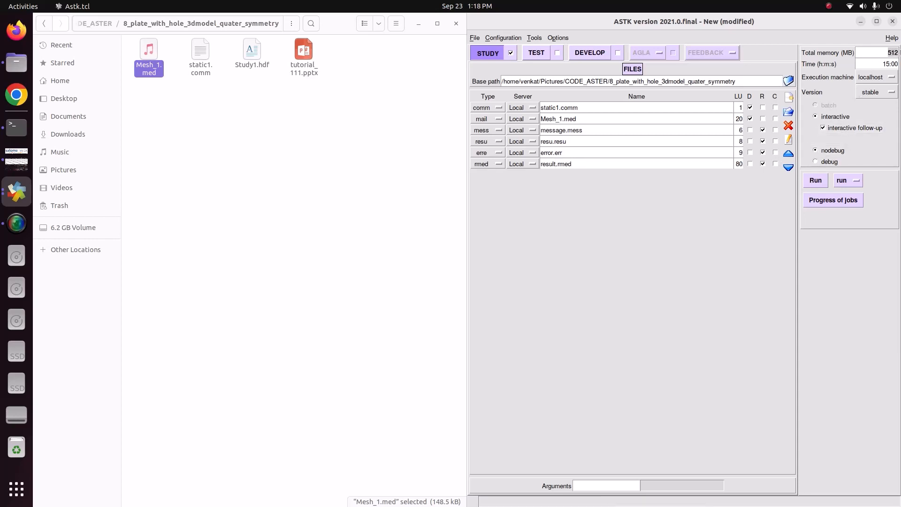
text(2048)
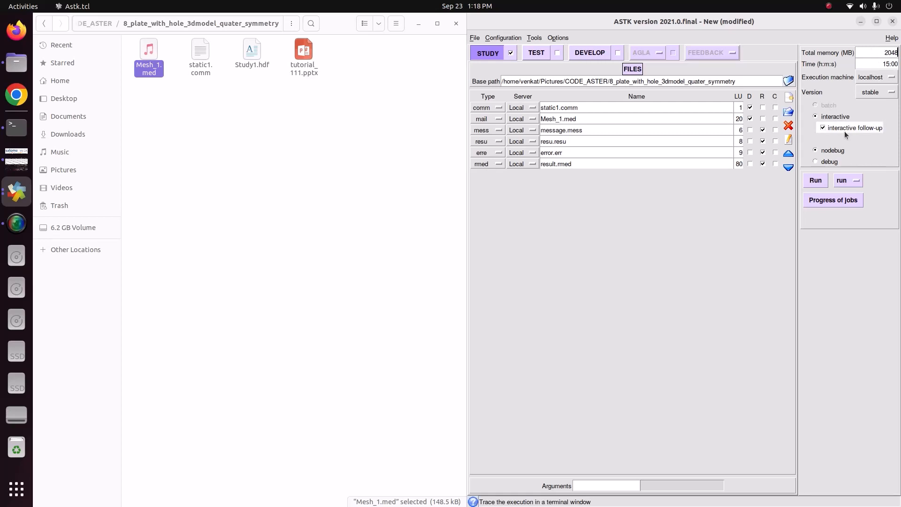
- Save the current ASTK environment in the case folder as astk.astk
click(474, 39)
click(481, 52)
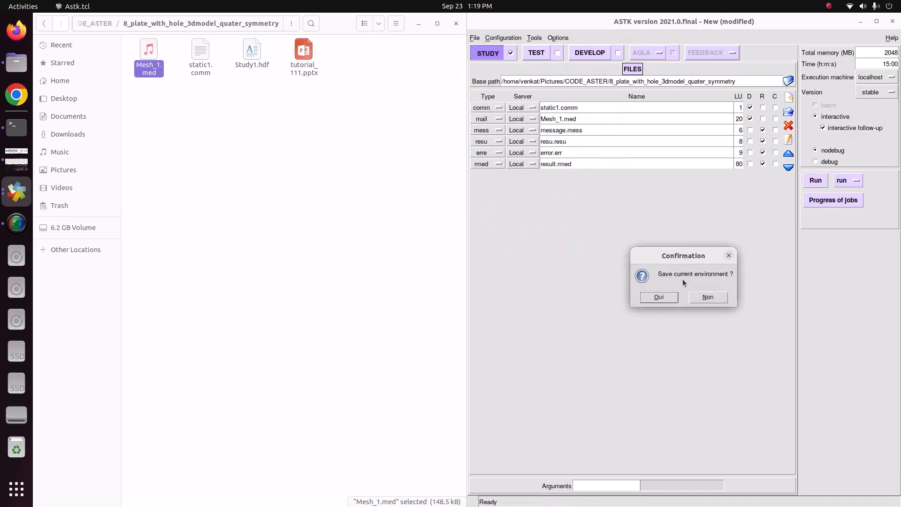
click(658, 296)
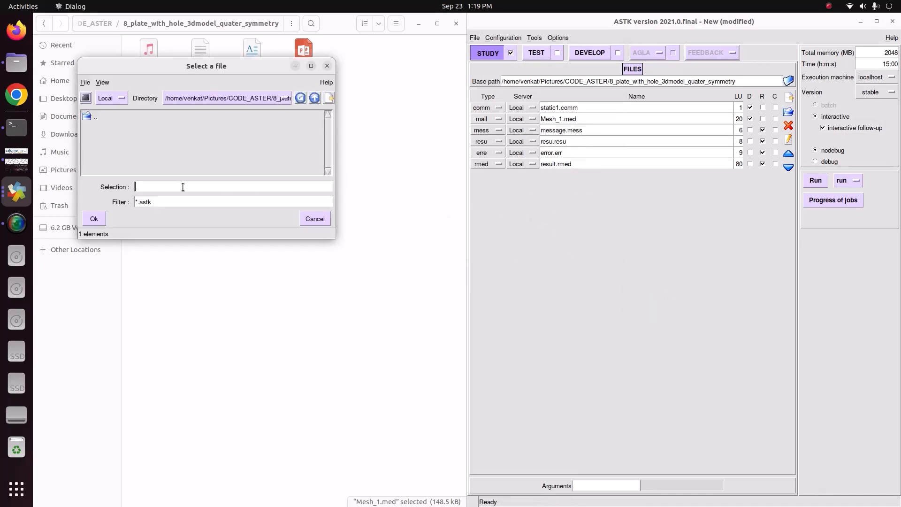
click(97, 220)
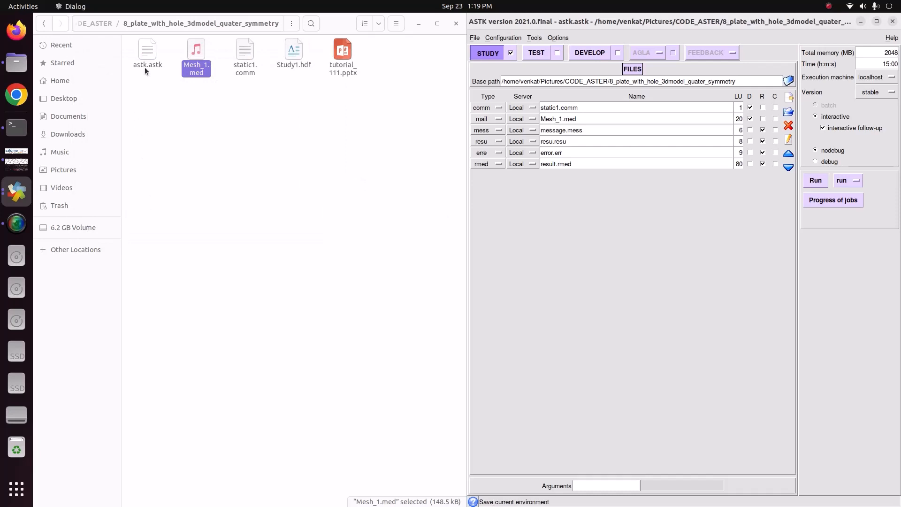
- Run the study and move the ASTK window clear of the case folder's files
drag(712, 21, 487, 16)
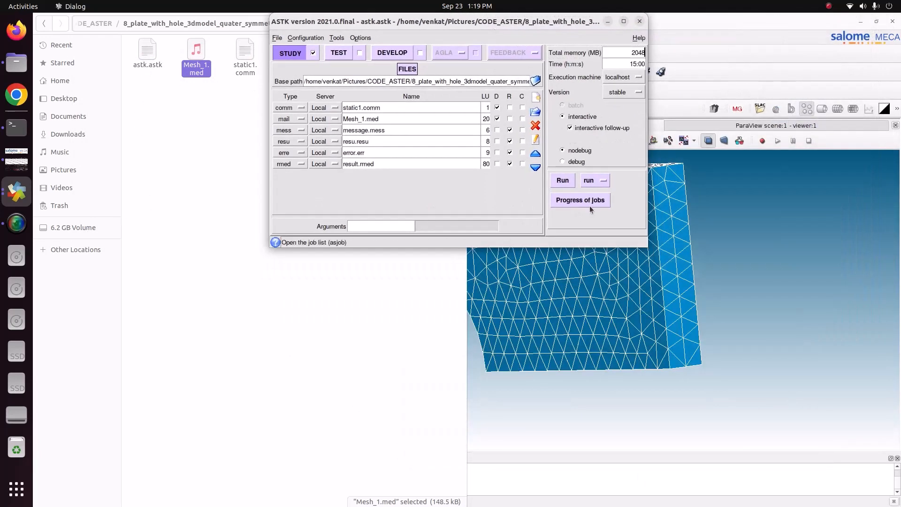
click(563, 182)
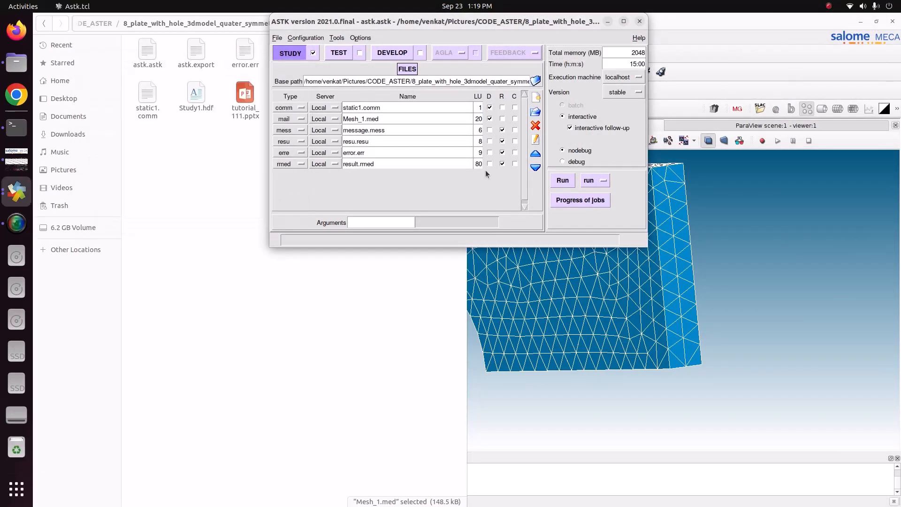
drag(417, 22, 604, 264)
- Open message.mess in Text Editor and examine the executed commands, alarm list, timing table and exit code
right_click(351, 76)
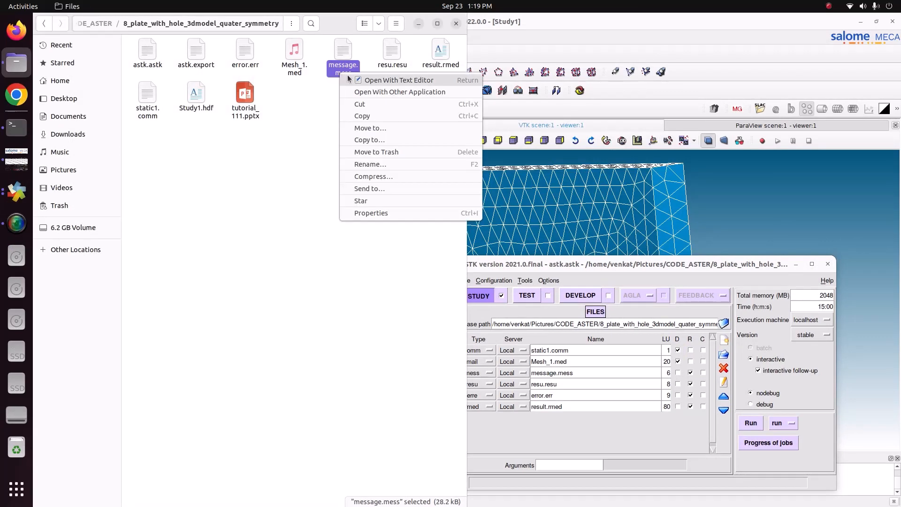
click(355, 79)
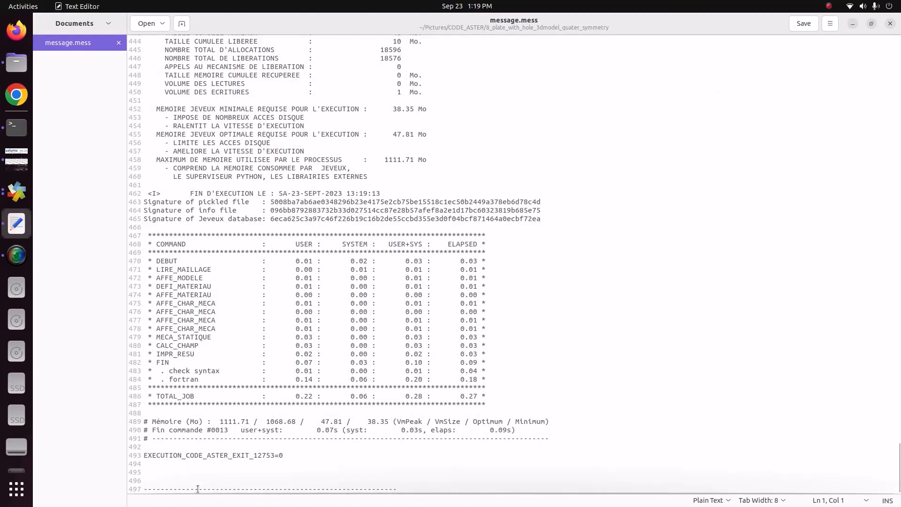
scroll(197, 489, up, 10)
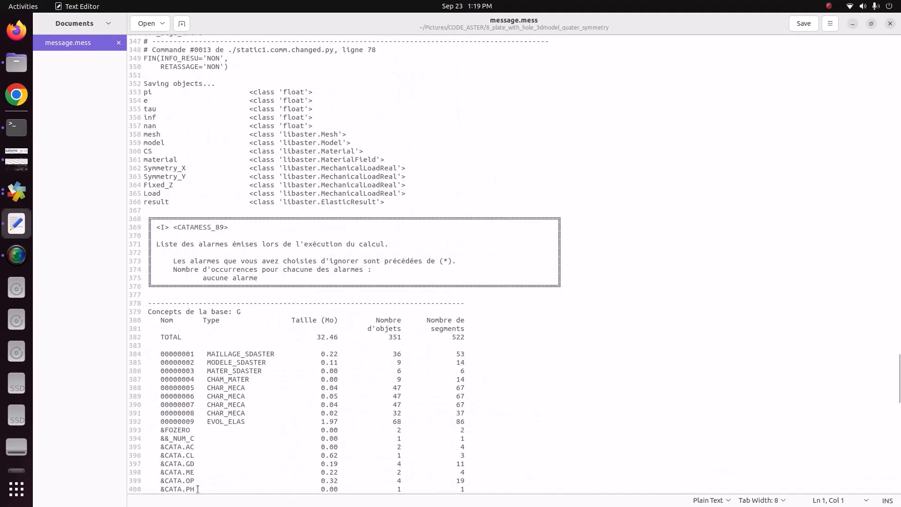
scroll(197, 488, down, 10)
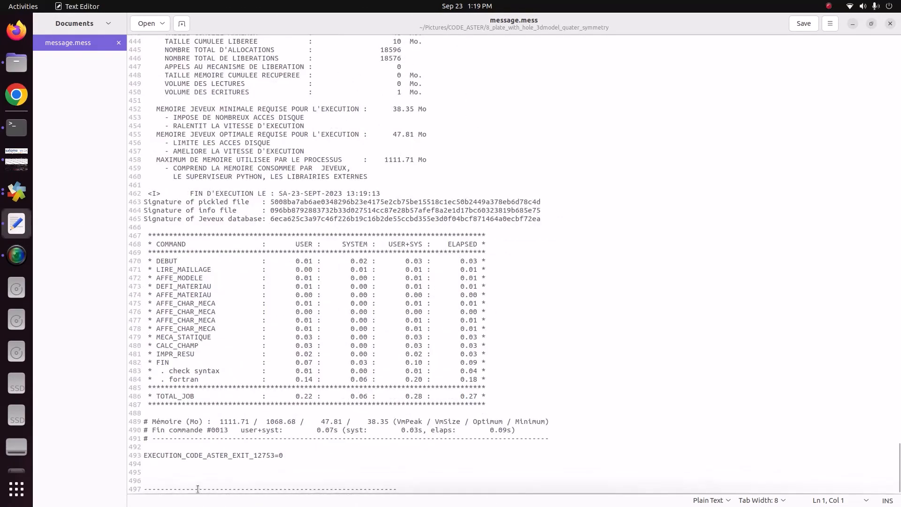
scroll(197, 489, up, 4)
scroll(198, 488, up, 9)
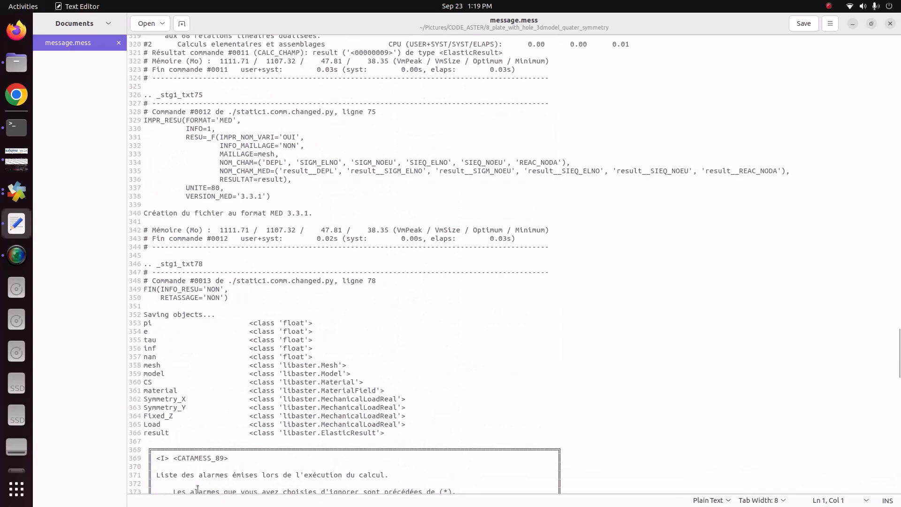
scroll(198, 489, down, 11)
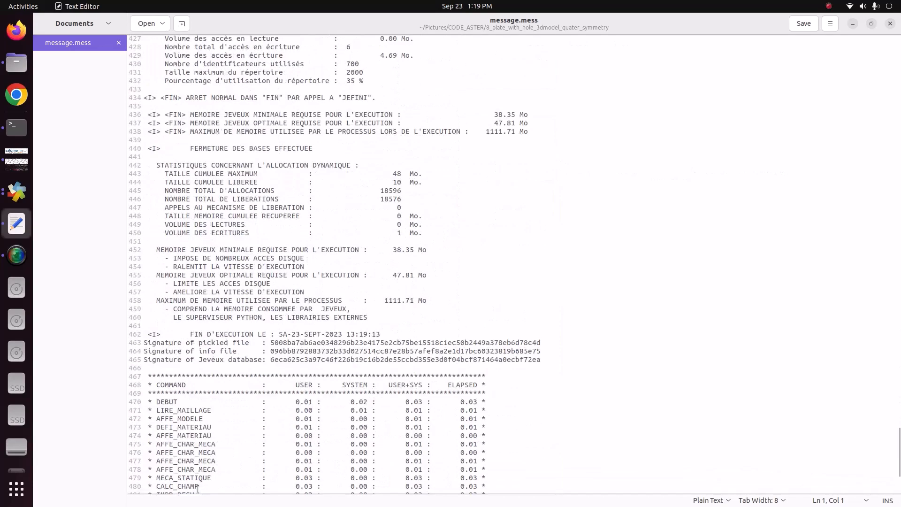
scroll(198, 488, down, 2)
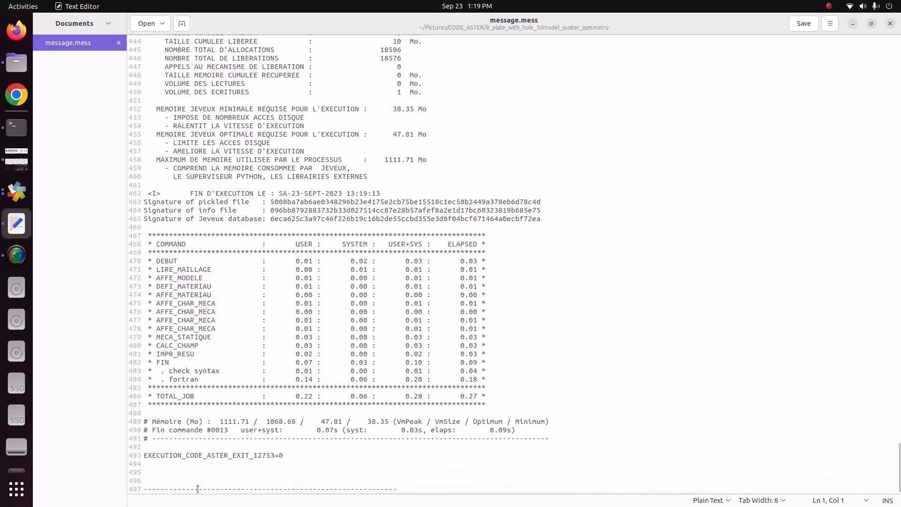
click(342, 463)
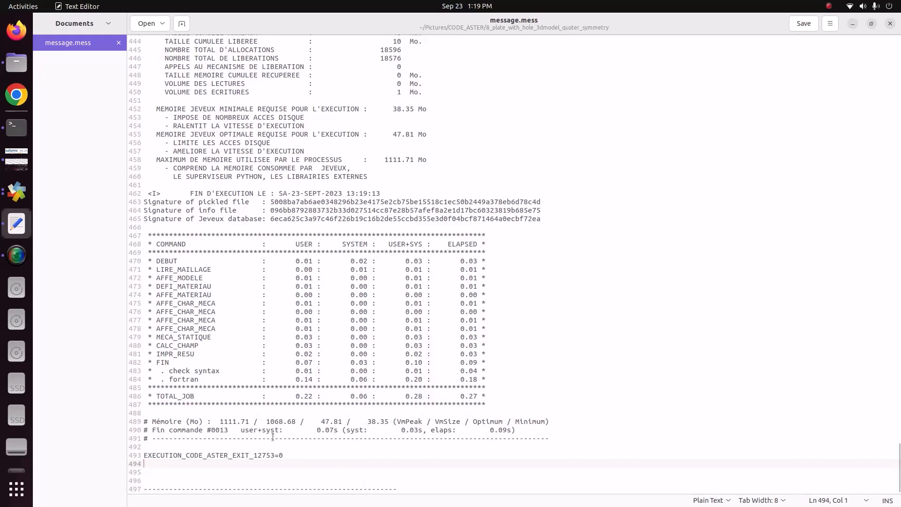
- Locate result.rmed in the case folder, check the contents of error.err and close that file
click(16, 63)
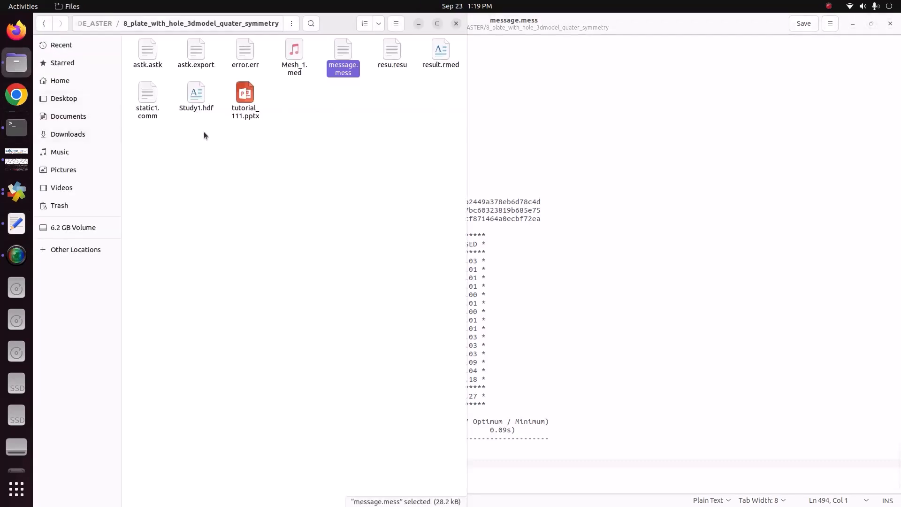
click(440, 66)
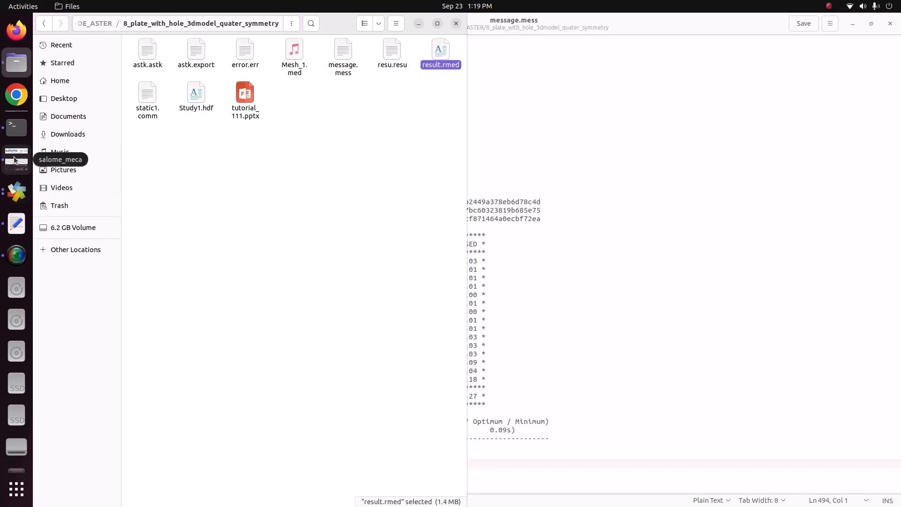
double_click(246, 61)
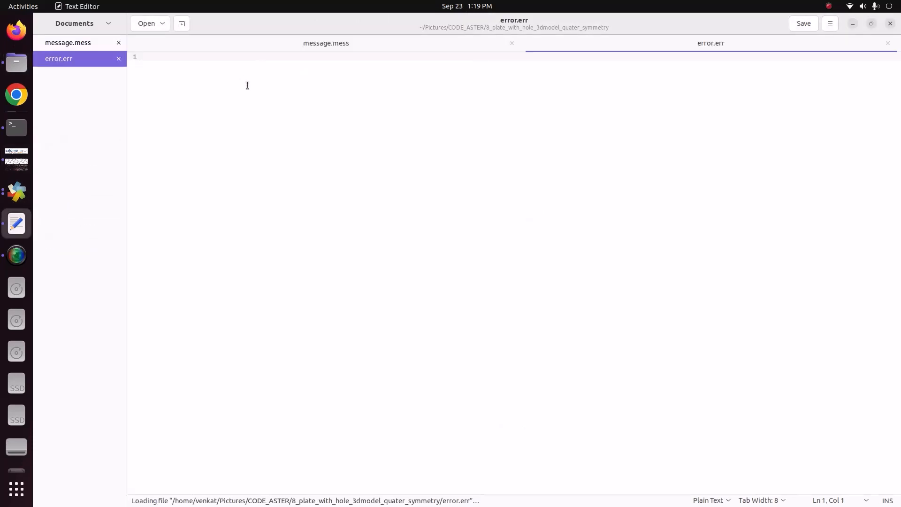
click(887, 43)
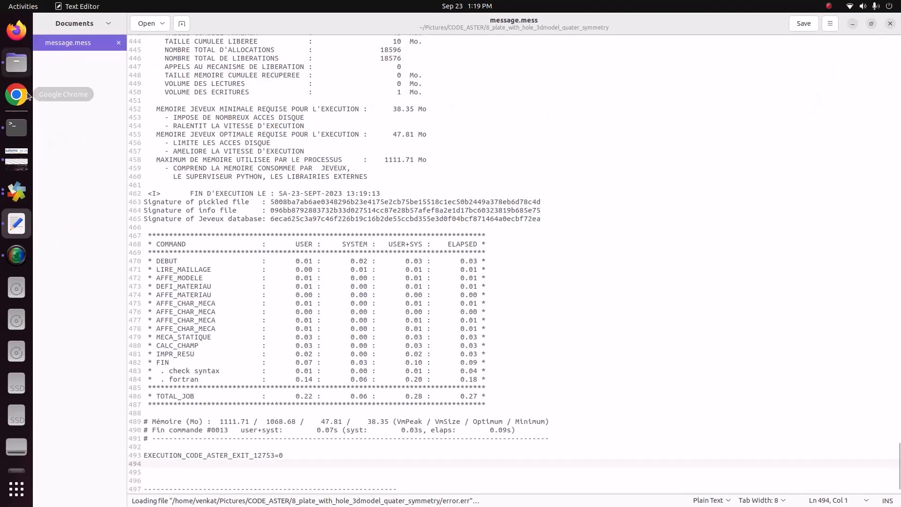
- Switch to Salome-Meca, save the study and activate the ParaVIS module
click(16, 157)
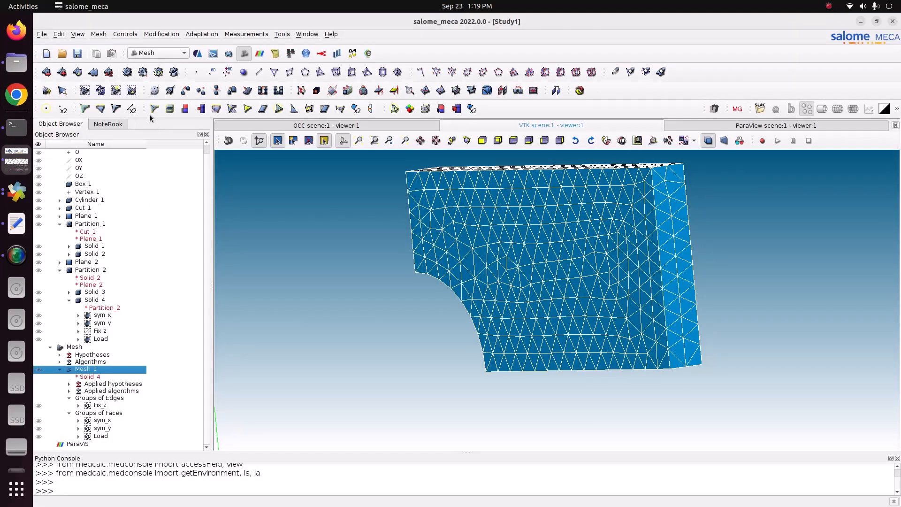
click(77, 53)
click(155, 53)
click(154, 69)
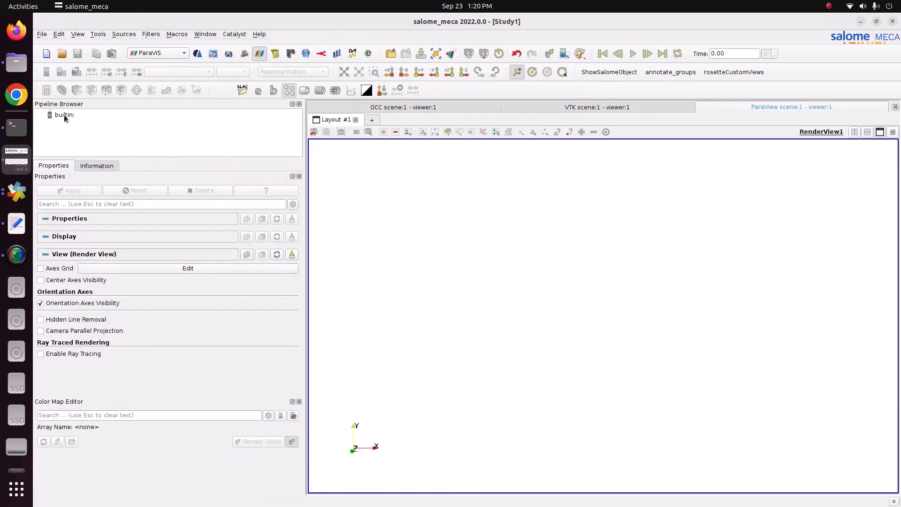
- Open result.rmed from the case folder in the ParaVIS pipeline and load it with its default fields
right_click(65, 116)
click(77, 119)
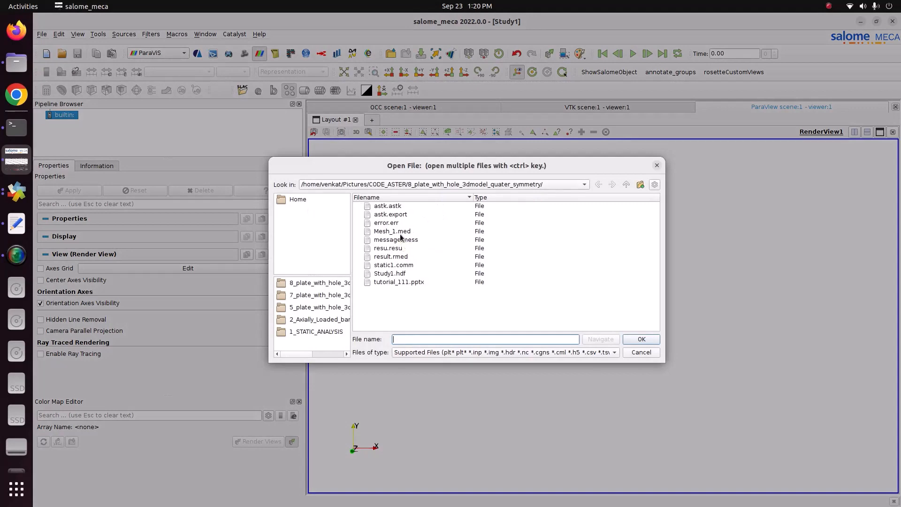
click(402, 257)
click(642, 338)
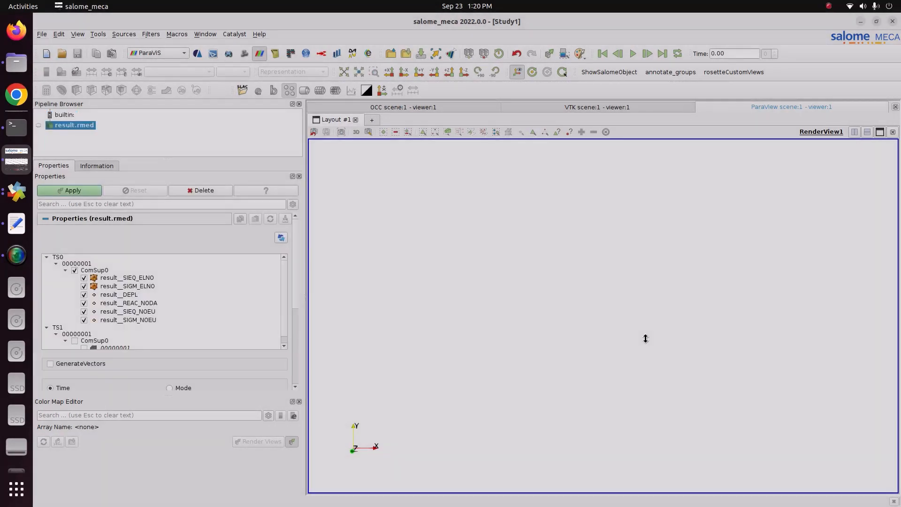
click(76, 191)
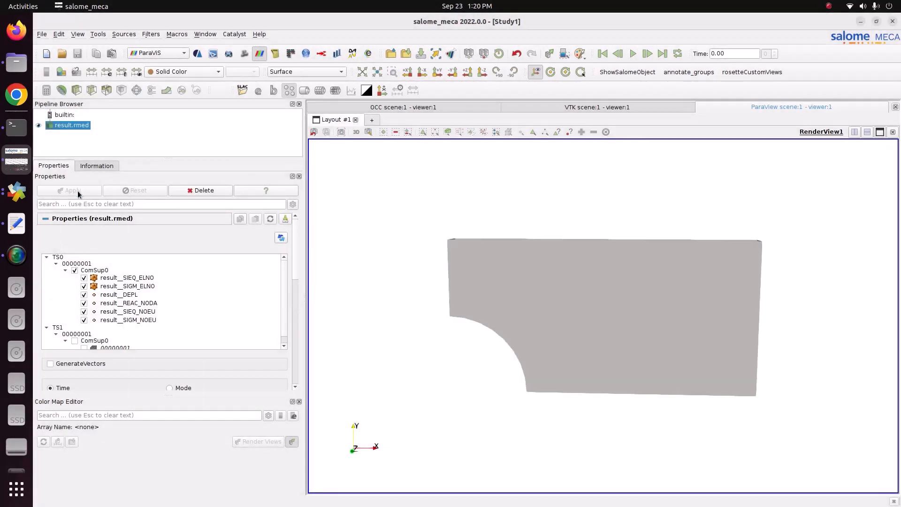
- Color the plate by the magnitude of the displacement field result__DEPL
mouse_move(527, 275)
mouse_down()
mouse_move(575, 312)
mouse_move(501, 306)
mouse_move(517, 284)
mouse_up()
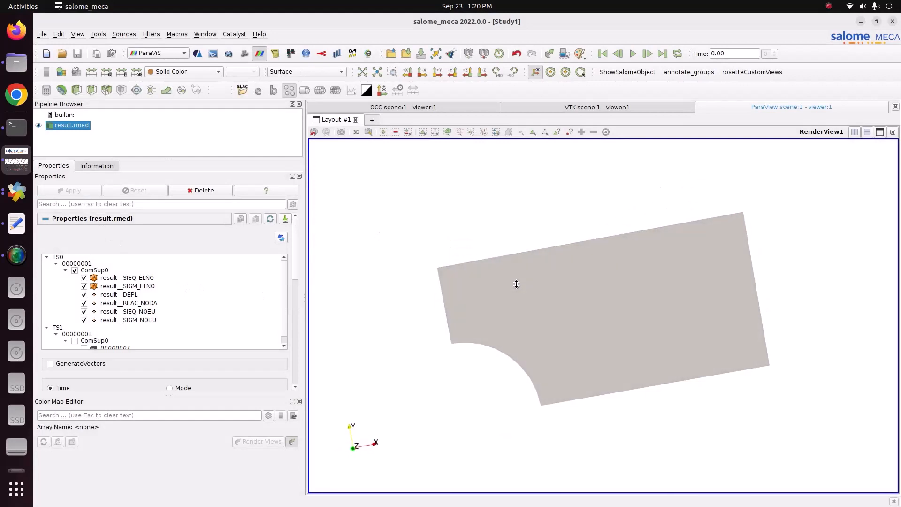
click(185, 72)
key(Escape)
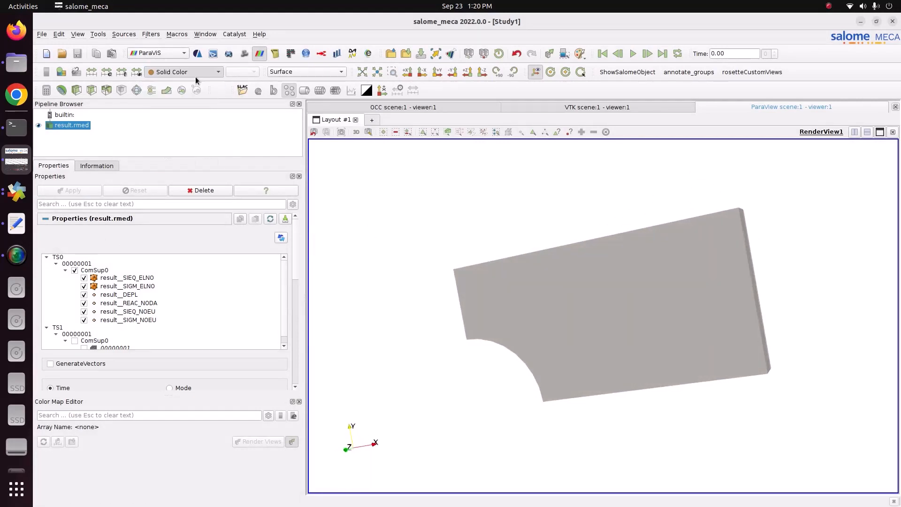
key(Down)
drag(703, 293, 743, 323)
click(240, 72)
key(Up)
key(Return)
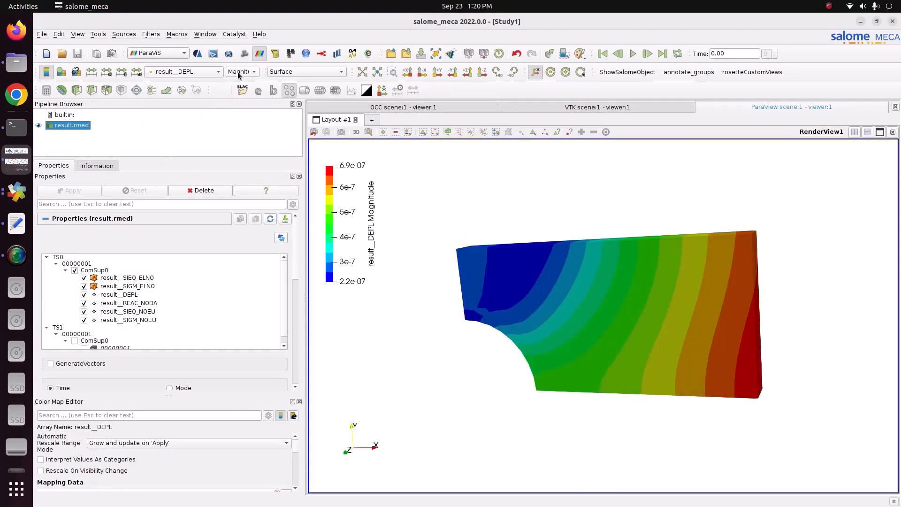
- Show the DX component of the displacement field on the plate
click(240, 72)
click(242, 86)
drag(481, 233, 515, 244)
- Color the plate by the nodal stress field result__SIGM_NOEU
click(197, 73)
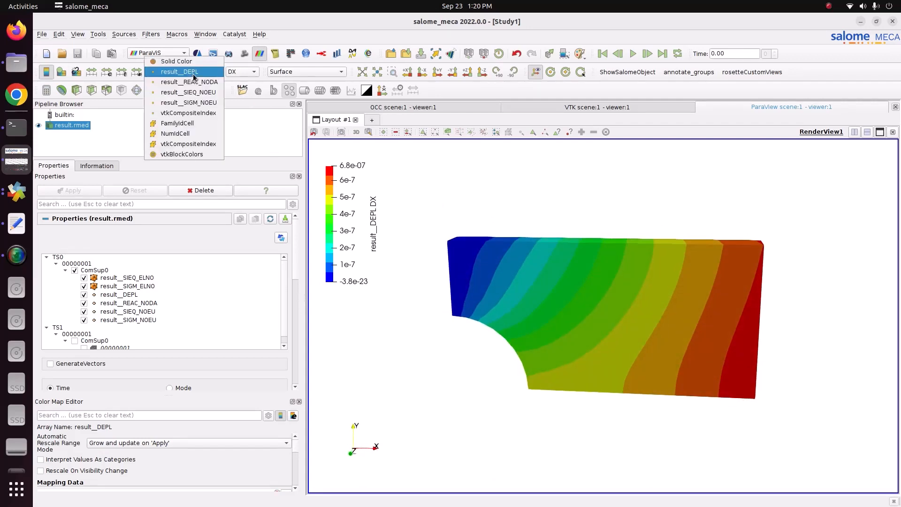
click(197, 103)
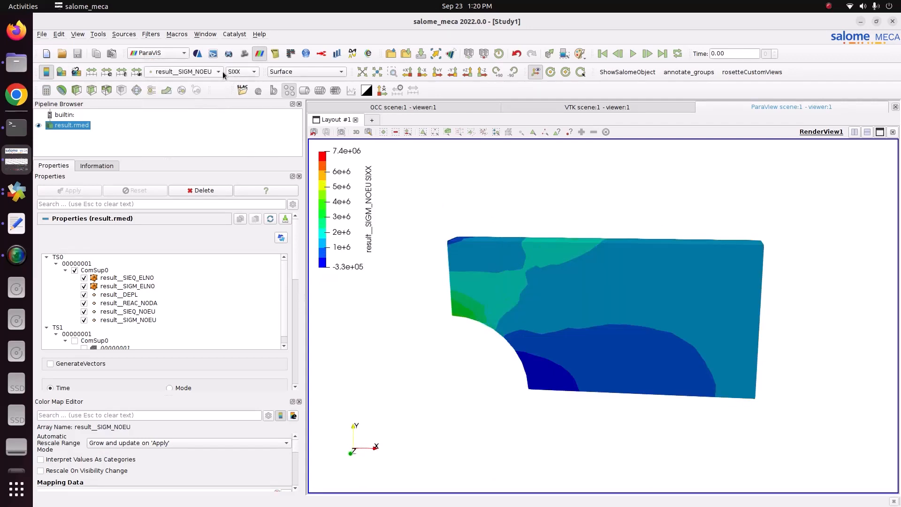
- Switch the nodal stress coloring to magnitude and back to the SIXX component, and inspect the stress around the hole at an angle
click(240, 71)
click(247, 64)
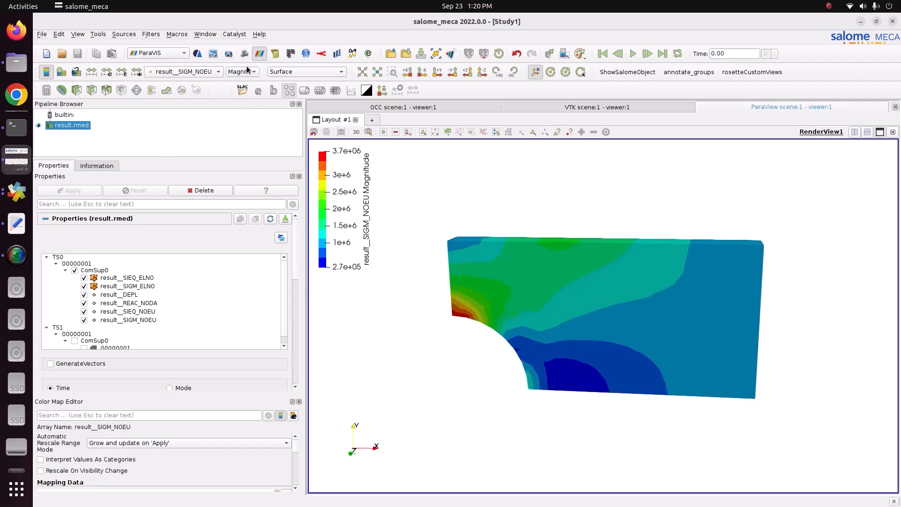
click(246, 71)
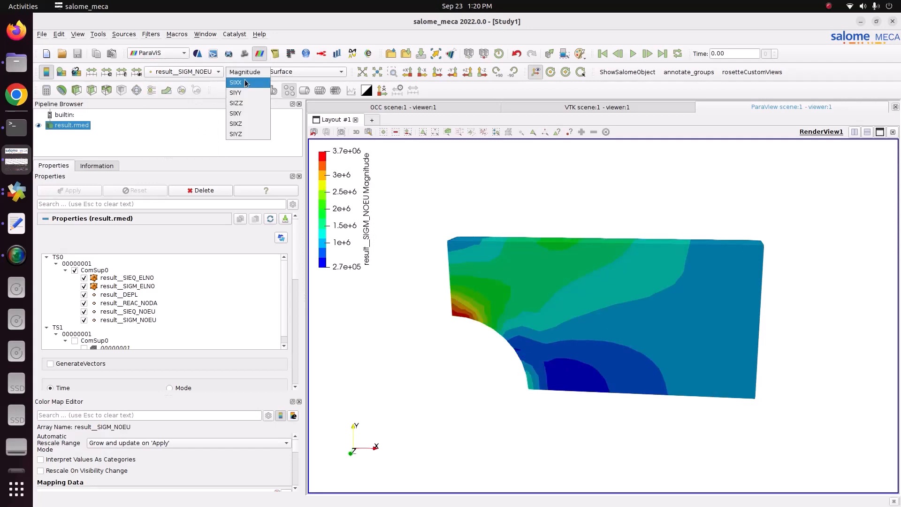
click(247, 80)
drag(335, 158, 336, 174)
drag(591, 311, 476, 318)
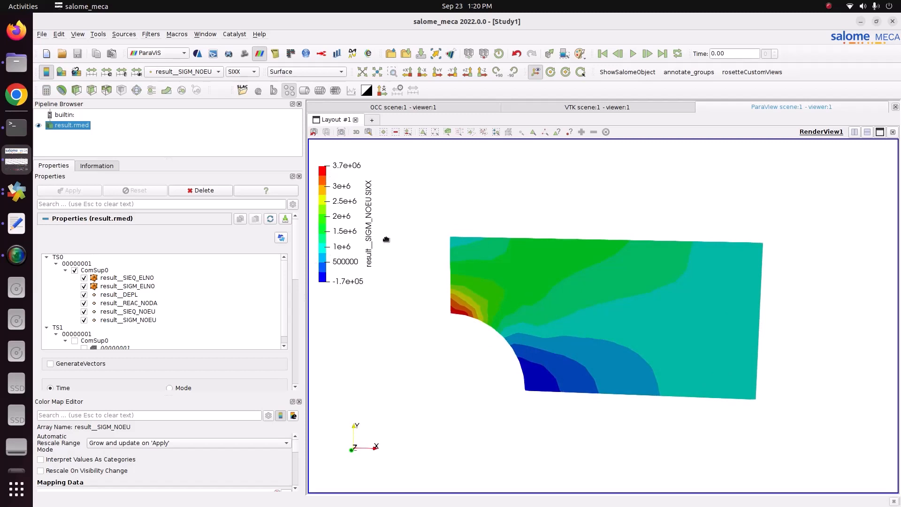
drag(458, 303, 489, 285)
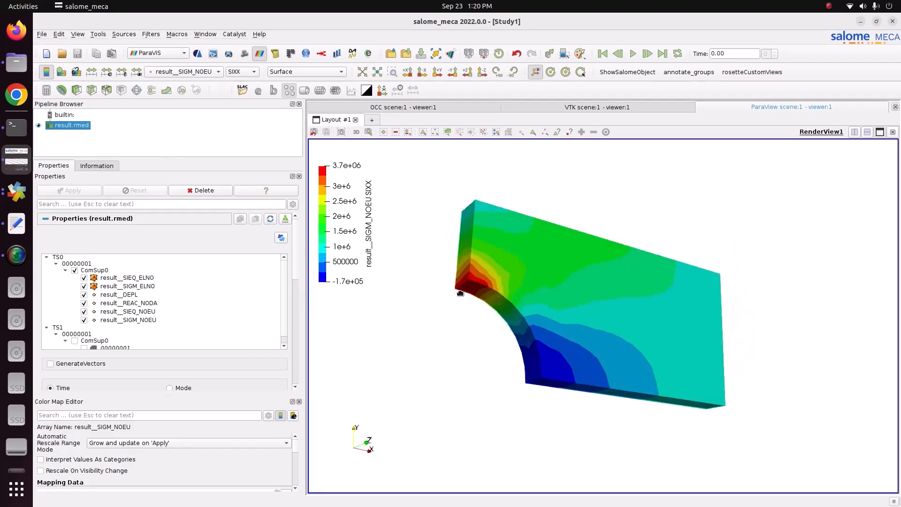
- Color the plate by the VMIS component of the equivalent nodal stress field result__SIEQ_NOEU and inspect its distribution
click(199, 71)
click(199, 63)
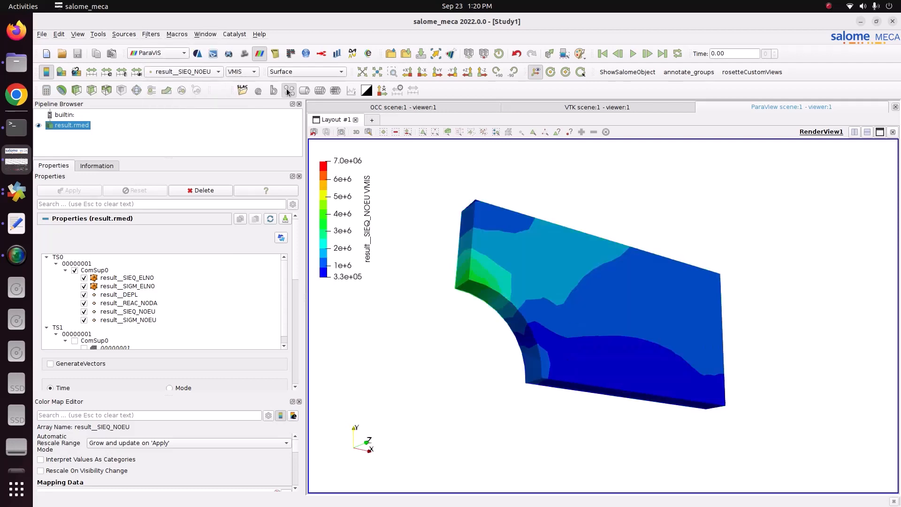
click(244, 71)
click(244, 76)
click(244, 76)
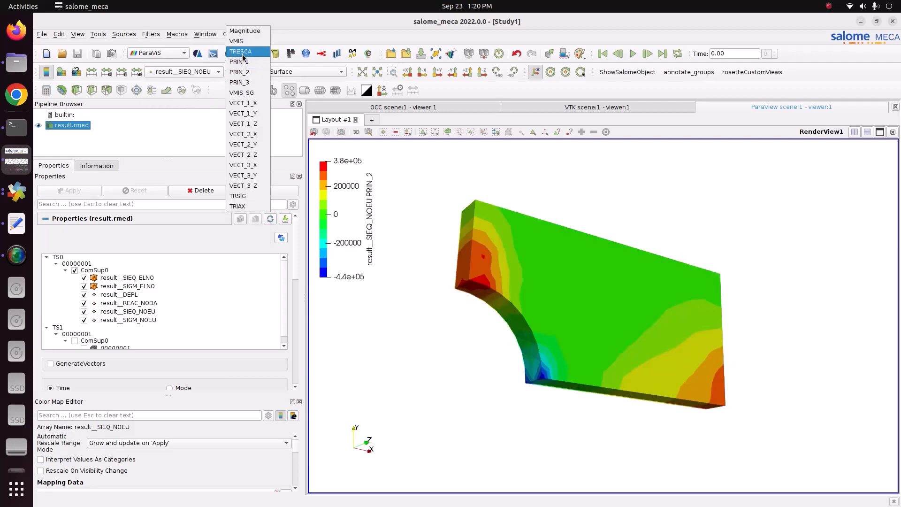
click(241, 31)
click(239, 73)
click(243, 84)
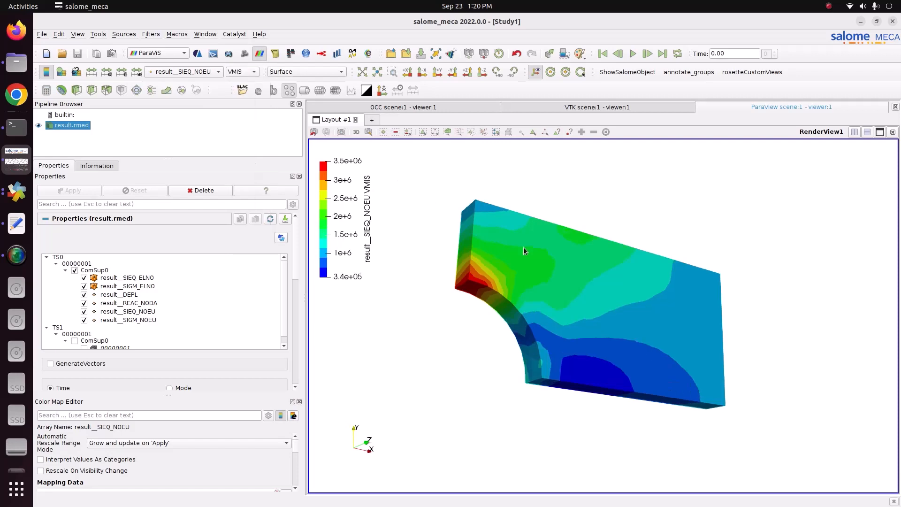
drag(523, 249, 506, 292)
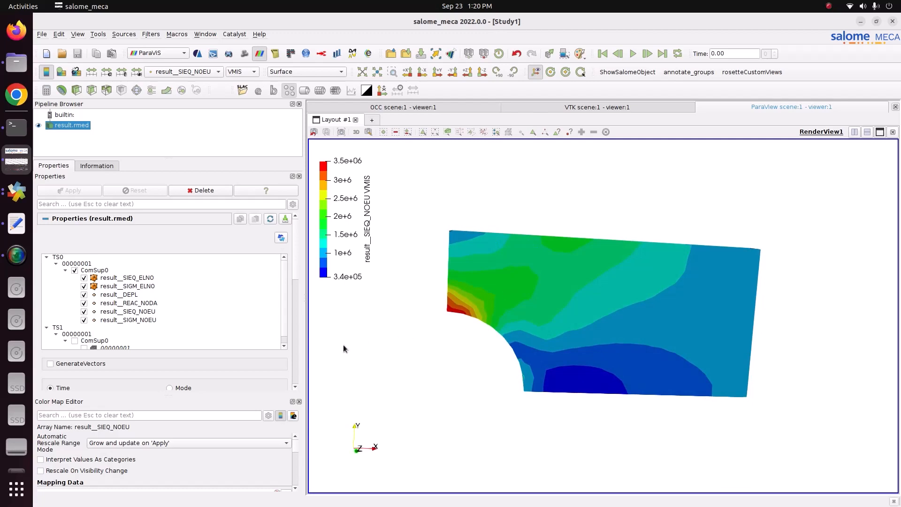
scroll(237, 348, down, 1)
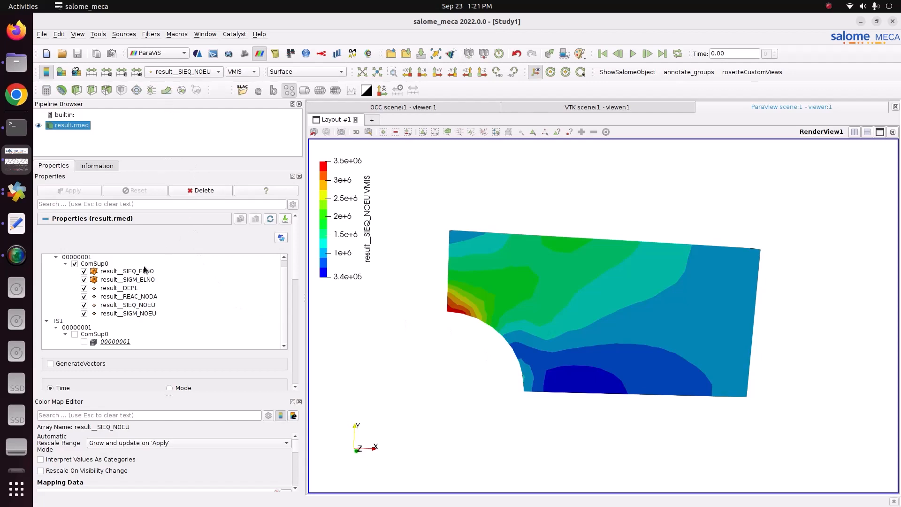
- Color the plate by result__DEPL and warp it by that displacement vector with a scale factor of about 24123
click(181, 71)
click(187, 39)
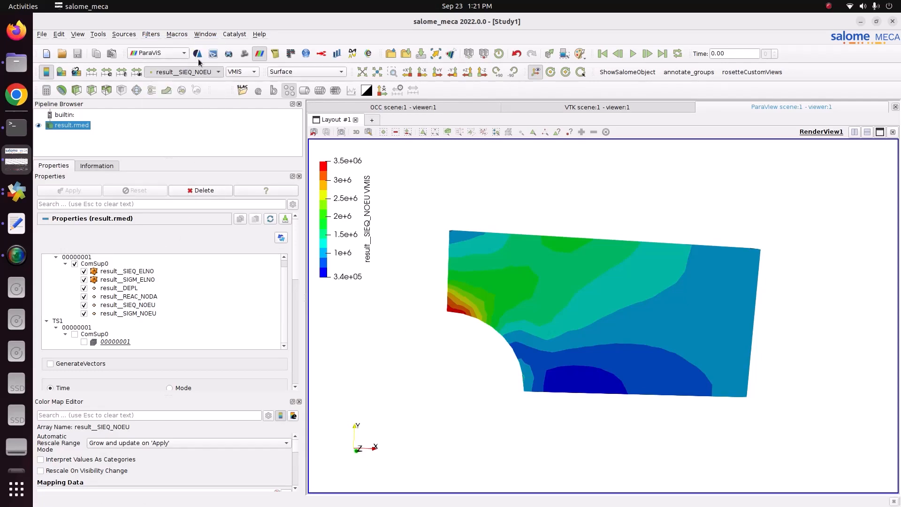
click(166, 90)
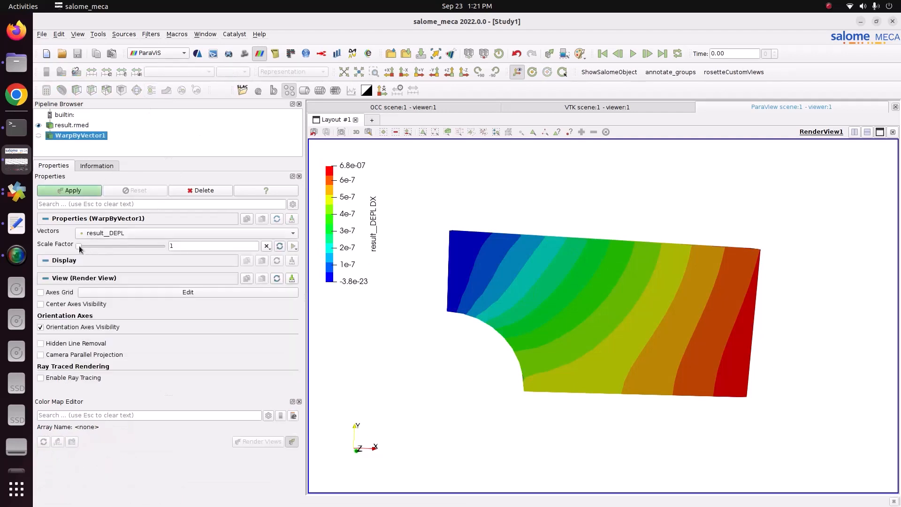
drag(79, 247, 117, 246)
click(80, 189)
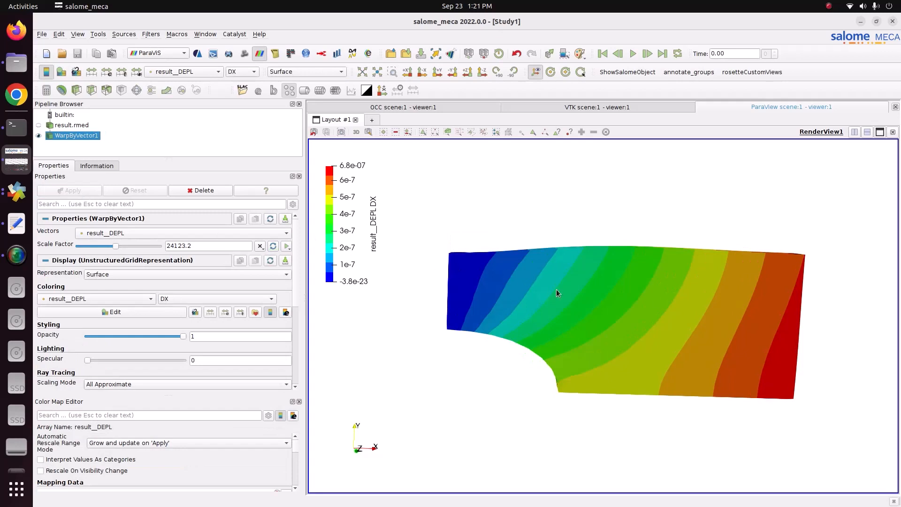
- View result__SIGM_NOEU on the warped plate, and return the coloring to the displacement field result__DEPL
click(212, 68)
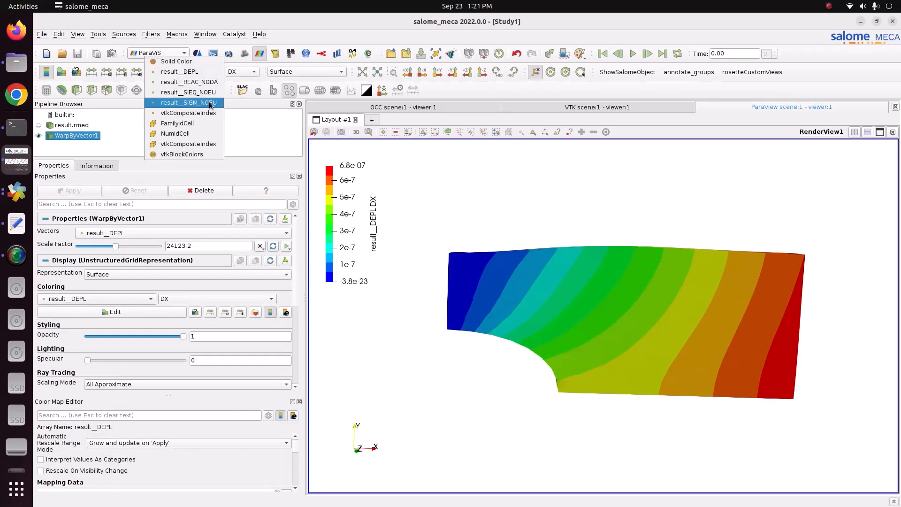
click(209, 102)
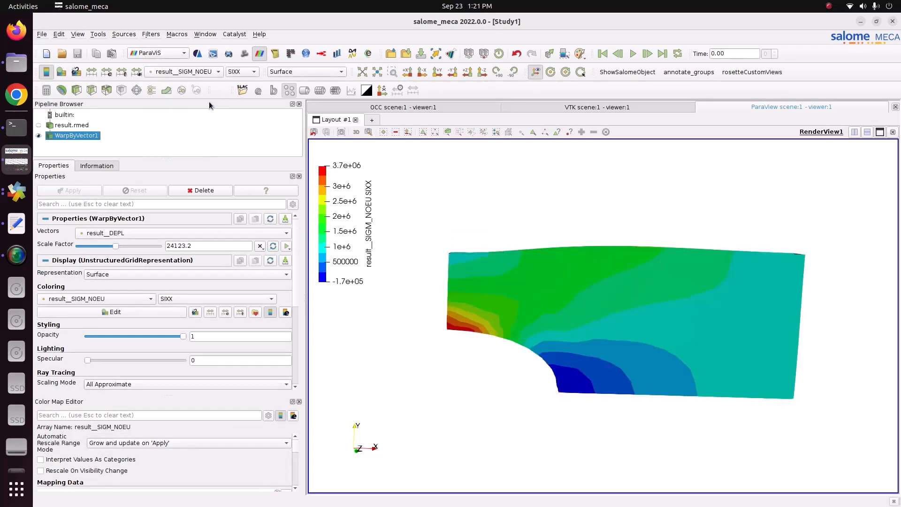
click(203, 70)
click(197, 43)
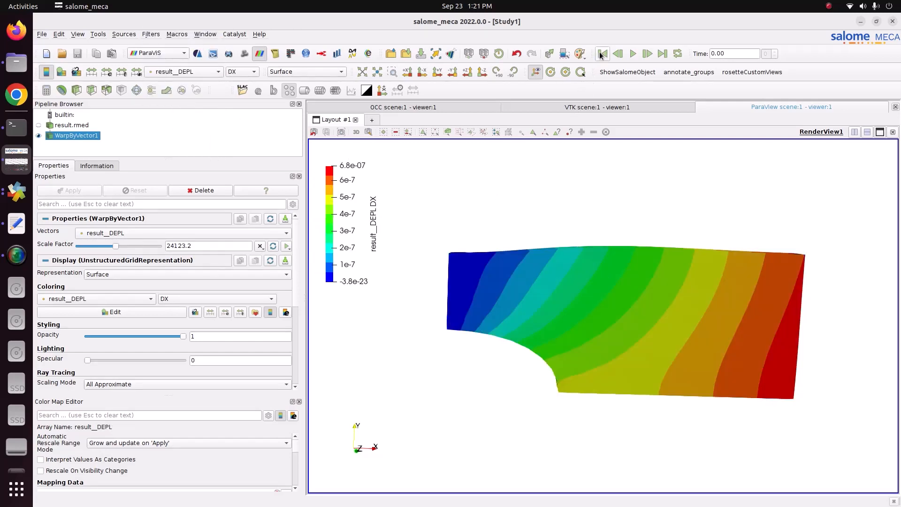
- Create a 20-frame animation track ramping the warp scale factor from 0 to 52441.64862, and play it from the start in a loop
click(286, 246)
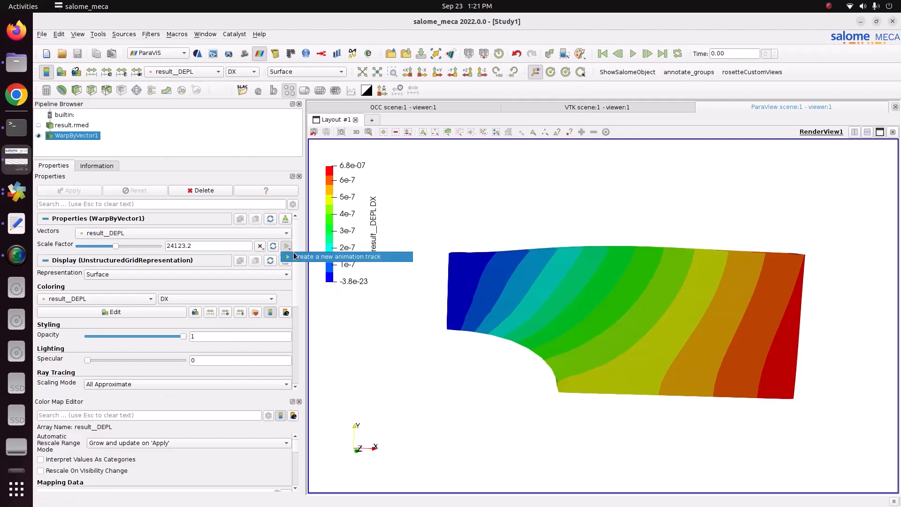
click(293, 252)
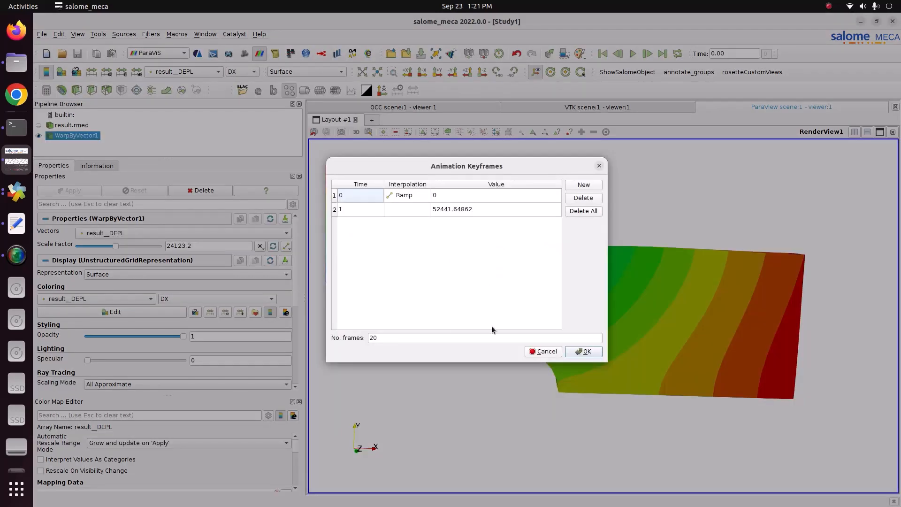
click(586, 351)
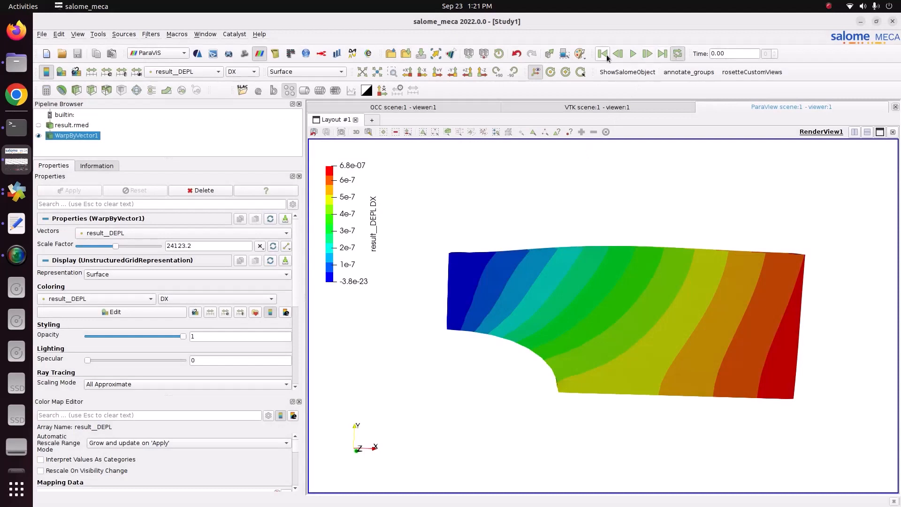
click(604, 54)
click(629, 55)
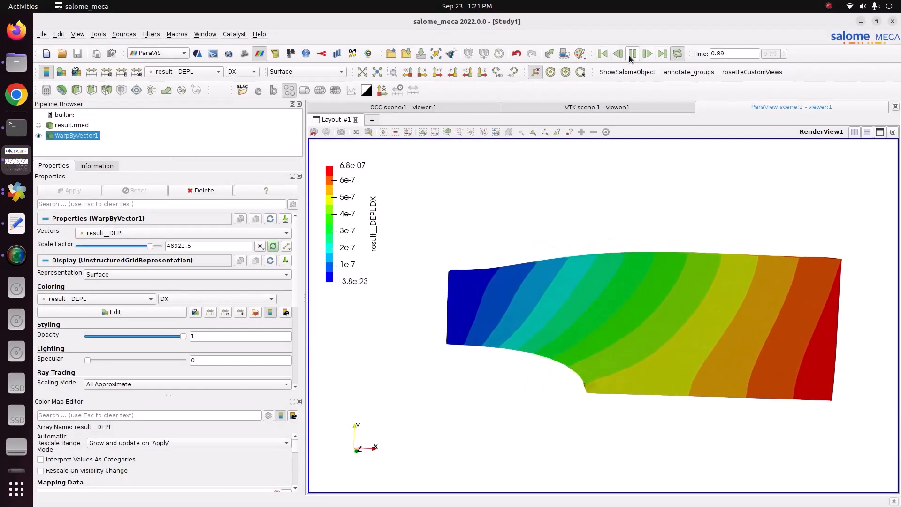